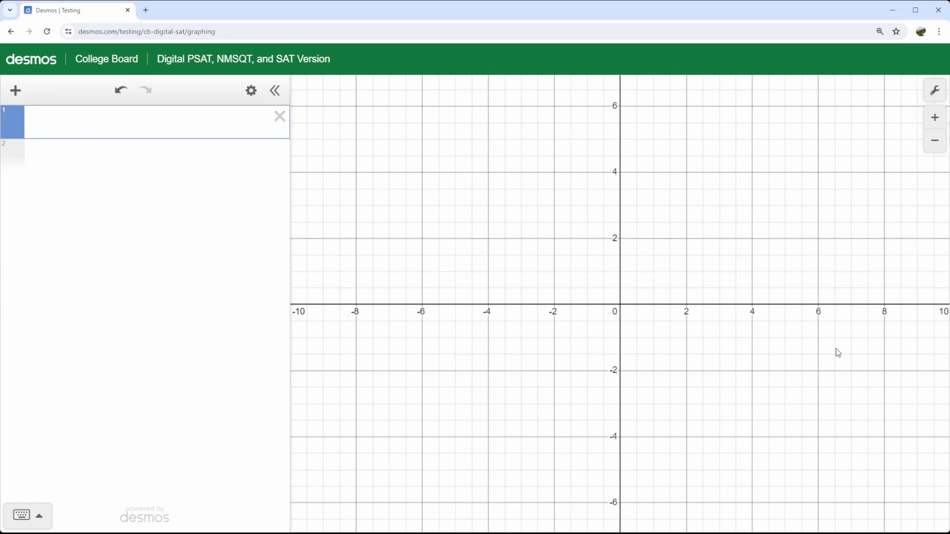
Evaluate 7 + 6 = in the first expression line using the on-screen math keypad, and clear the line
left_click(29, 518)
left_click(460, 446)
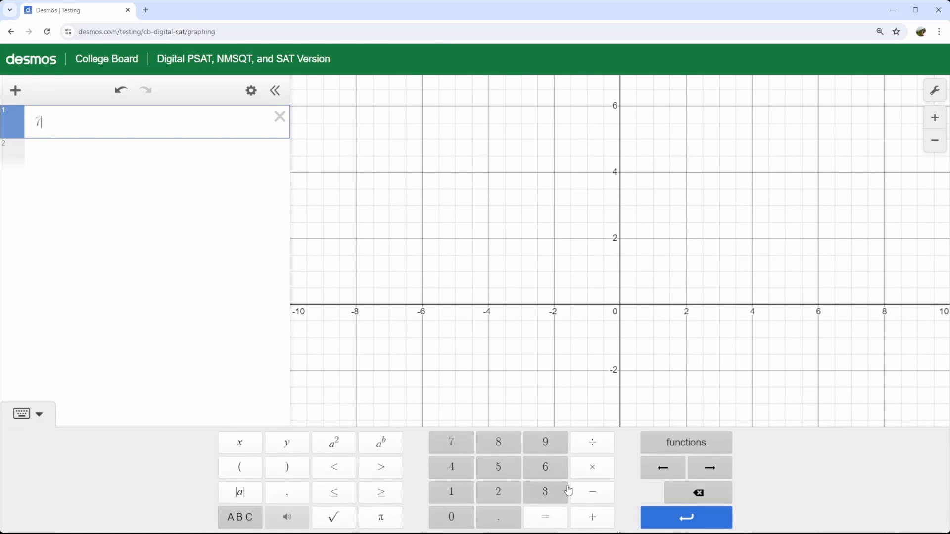
left_click(589, 519)
left_click(544, 467)
left_click(546, 517)
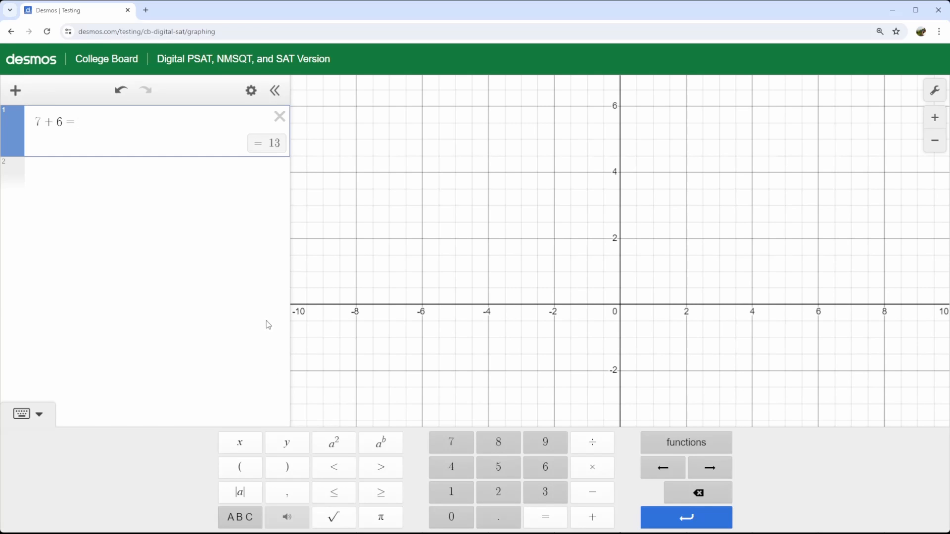
left_click(278, 118)
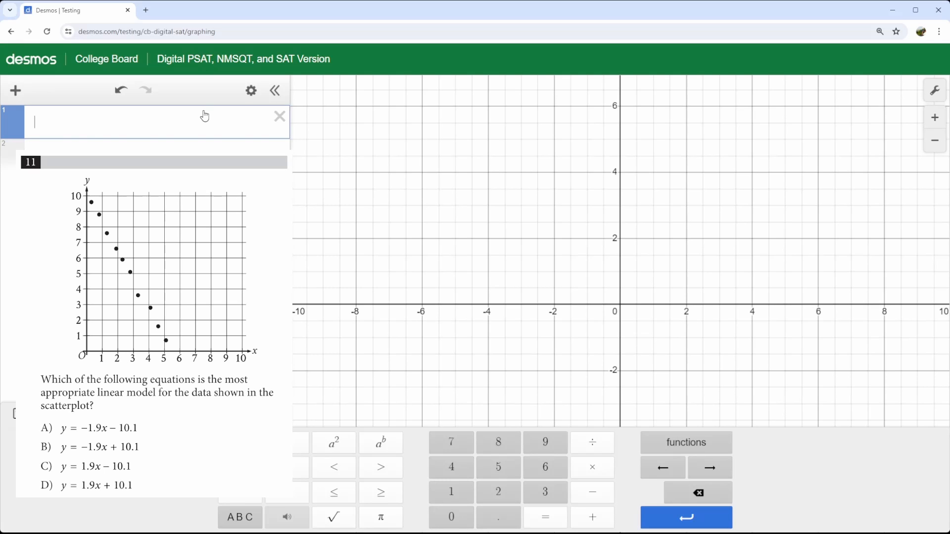
Graph answer choice A by entering y = -1.9x - 10.1 in the first expression line
type("y=-1.9x-10x")
key("BackSpace")
type(".1")
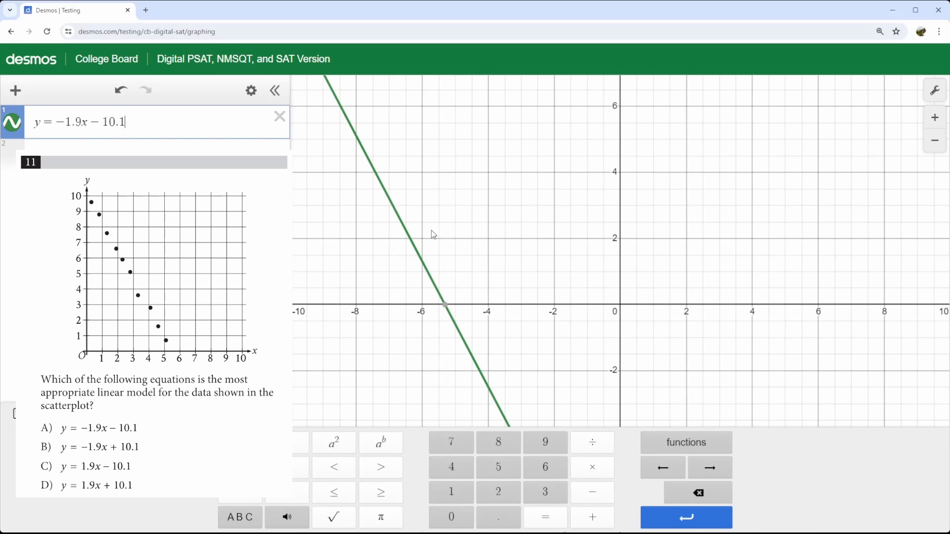
Duplicate the equation y = -1.9x - 10.1 three times in the expression list
left_click(251, 90)
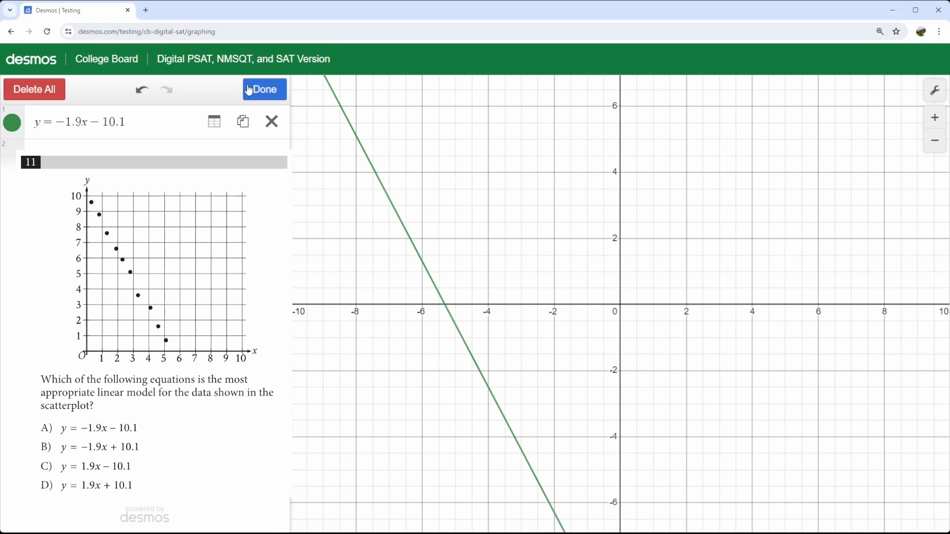
left_click(242, 122)
left_click(242, 122)
left_click(242, 122)
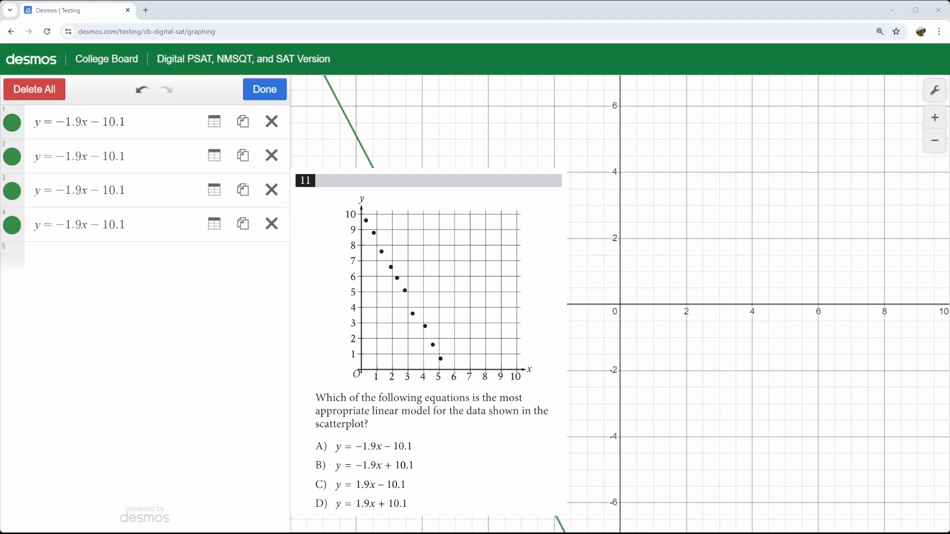
Change the second equation to y = -1.9x + 10.1 to match answer choice B
left_click(102, 156)
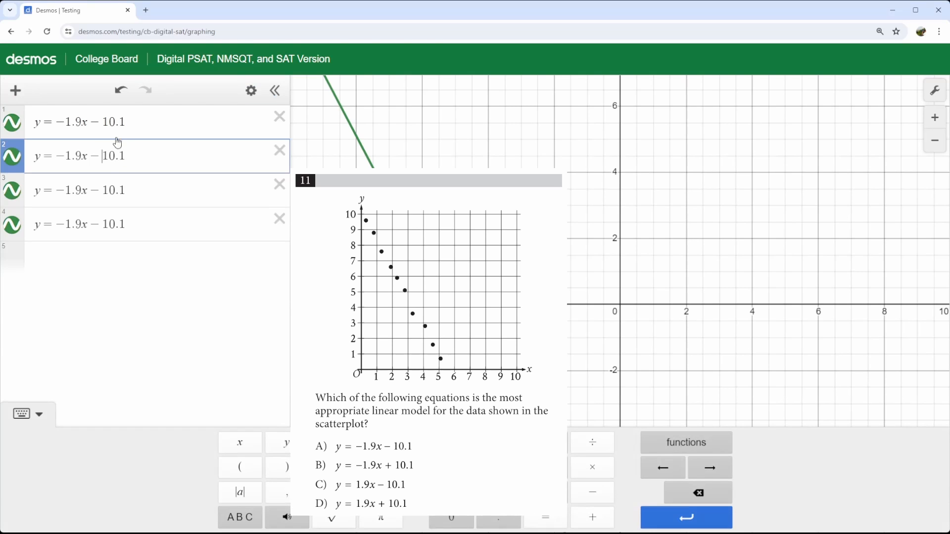
key("BackSpace")
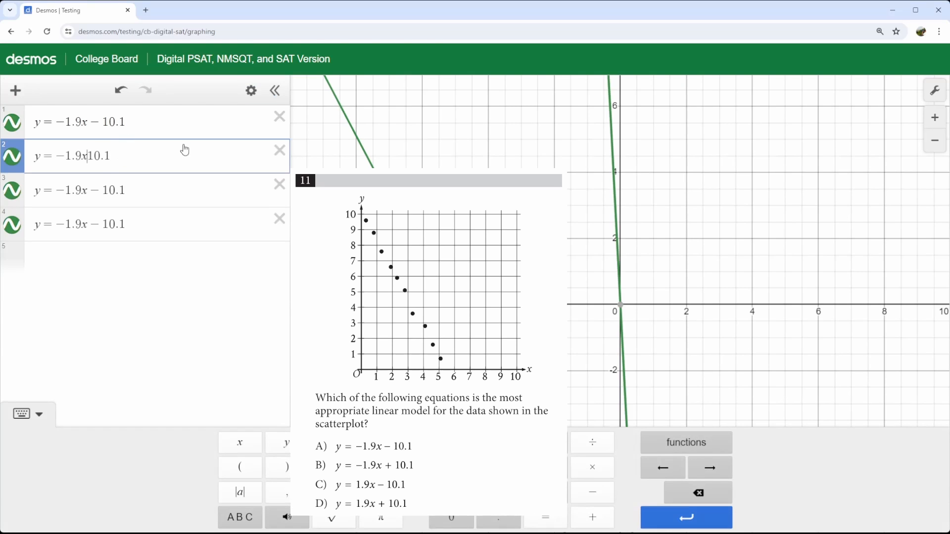
type("+")
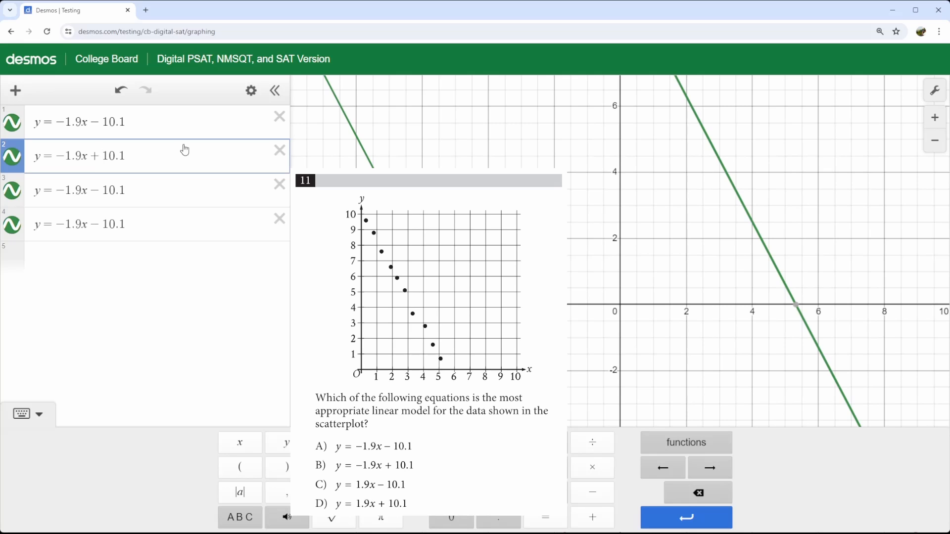
Change the third equation to y = 1.9x - 10.1 to match answer choice C
key("Down")
key("Left")
key("Left")
key("Left")
key("Left")
key("Left")
key("Left")
key("Left")
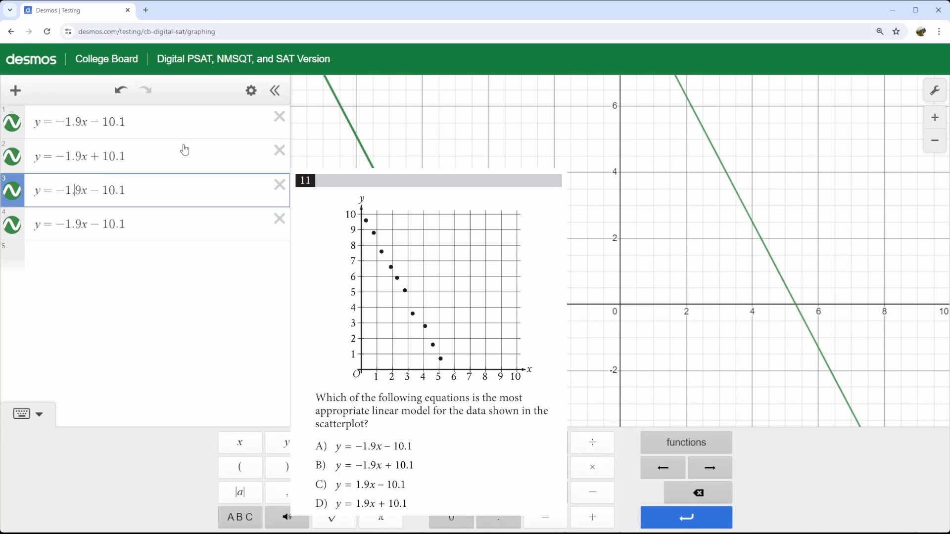
key("Left")
key("BackSpace")
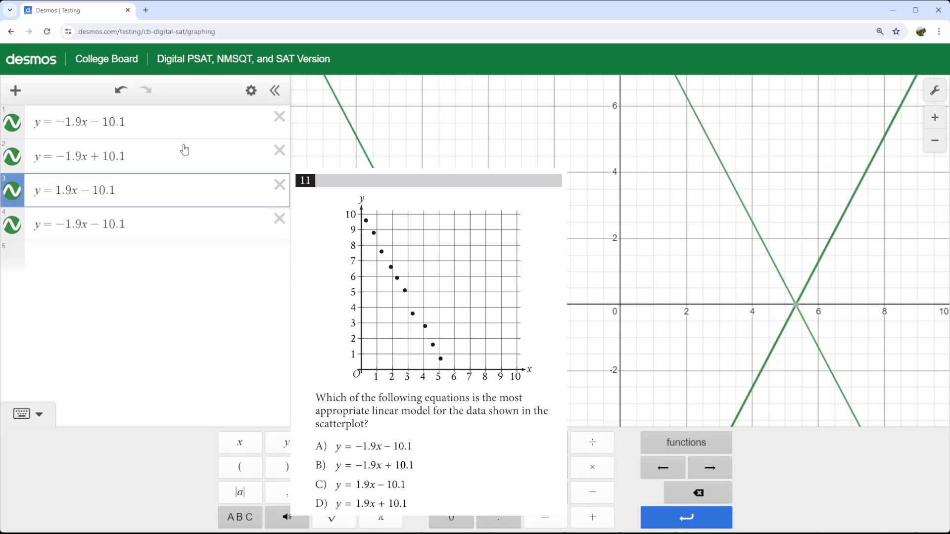
Change the fourth equation to y = 1.9x + 10.1 to match answer choice D
key("Down")
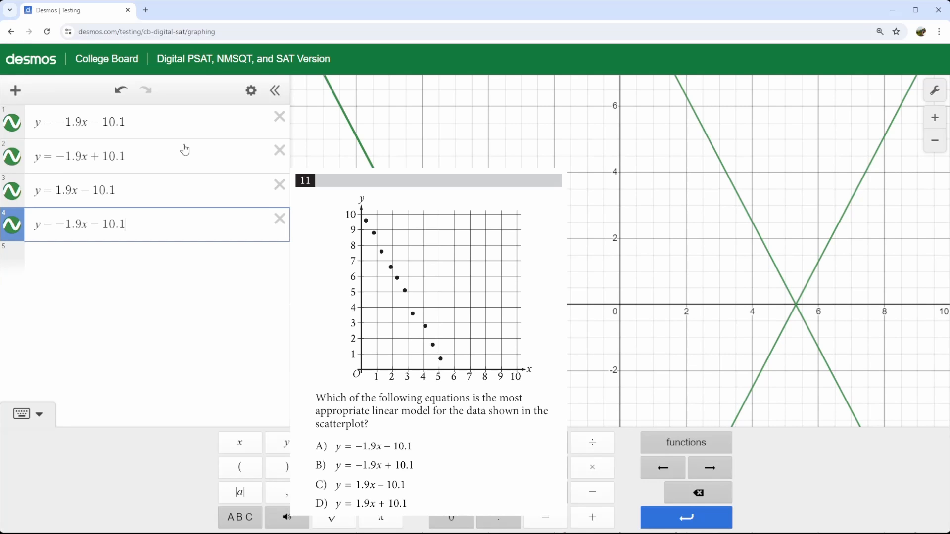
key("Left")
key("Left")
key("Left")
key("Left")
key("Left")
key("Left")
key("Left")
key("Left")
key("Left")
key("BackSpace")
key("Right")
key("Right")
key("Right")
key("Right")
key("Right")
key("BackSpace")
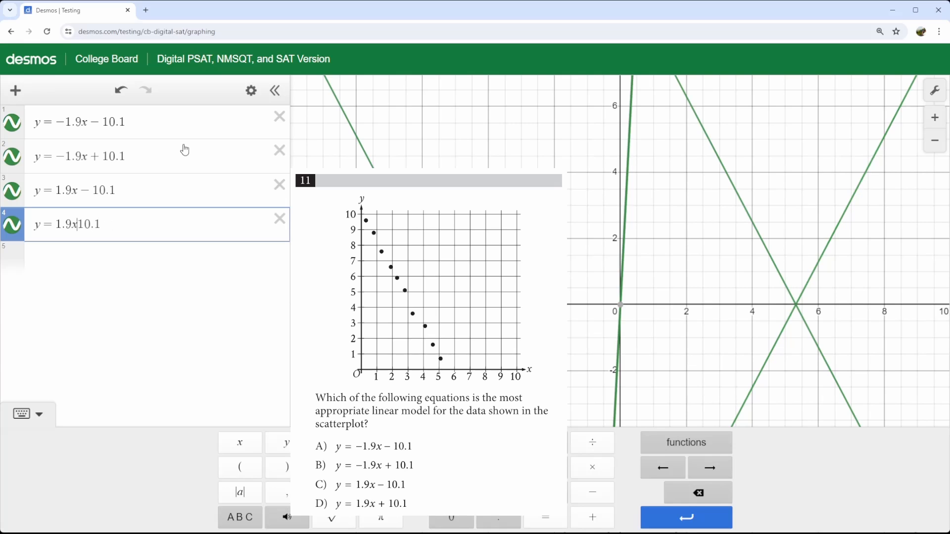
type("+")
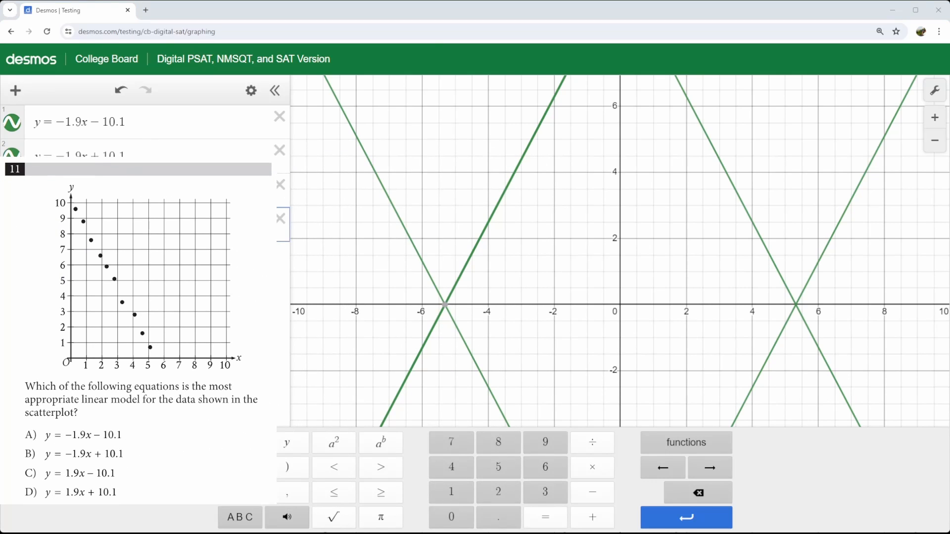
Compare the four graphed lines with the scatterplot, highlighting the falling line that crosses the first quadrant
left_click(636, 241)
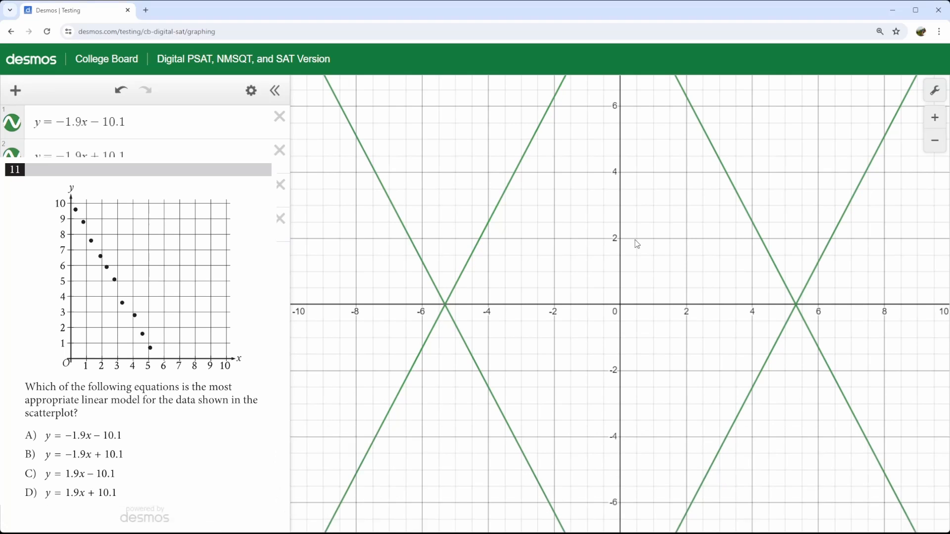
scroll(638, 247, "down", 1)
scroll(637, 247, "down", 3)
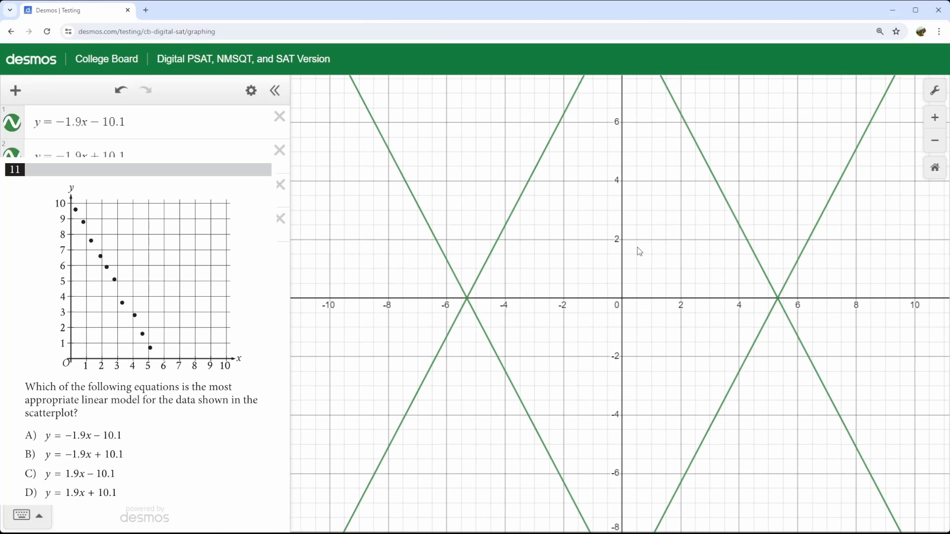
left_click_drag(631, 220, 613, 310)
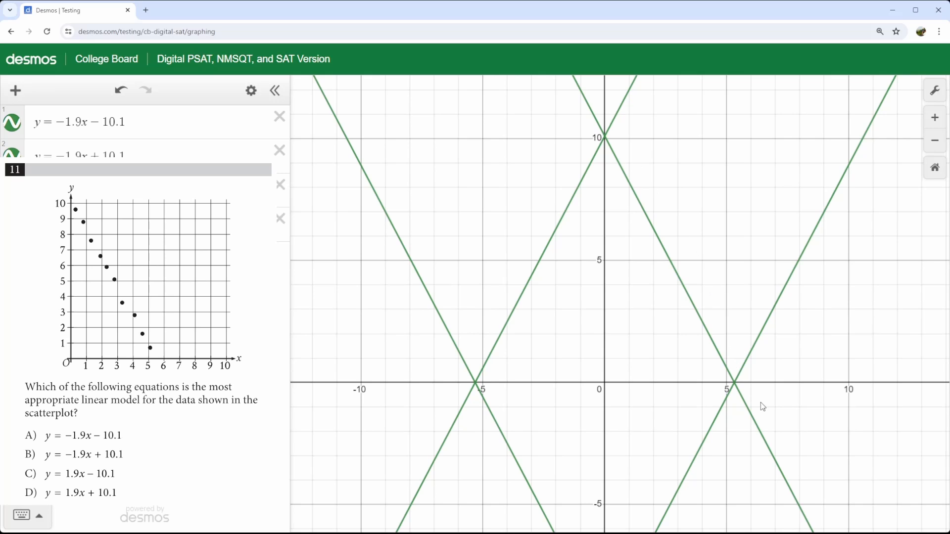
left_click(659, 235)
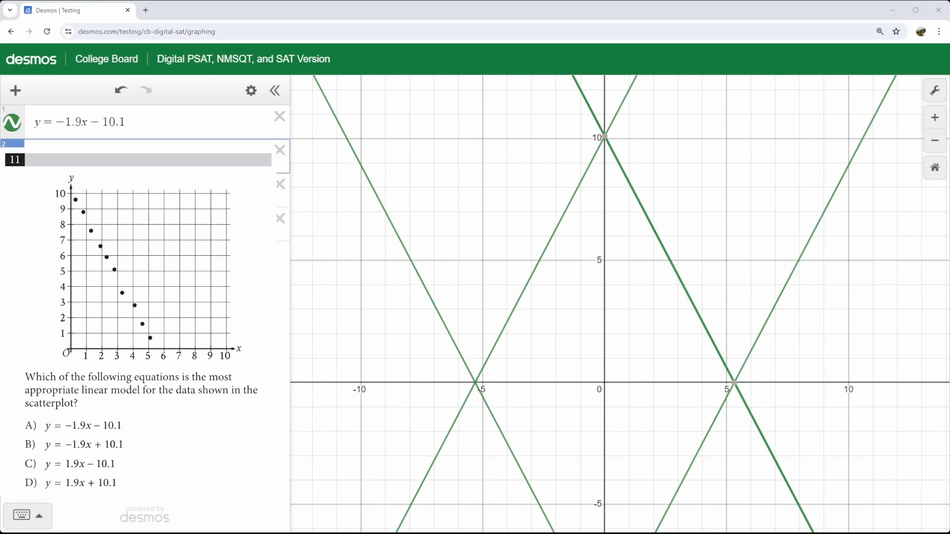
left_click(403, 218)
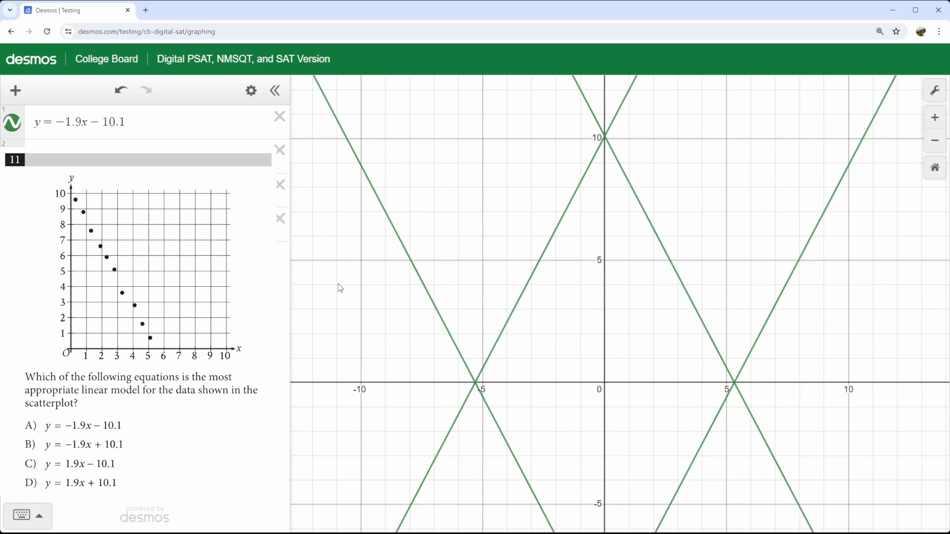
Examine the slope and constant terms of the first equation, y = -1.9x - 10.1
left_click(89, 121)
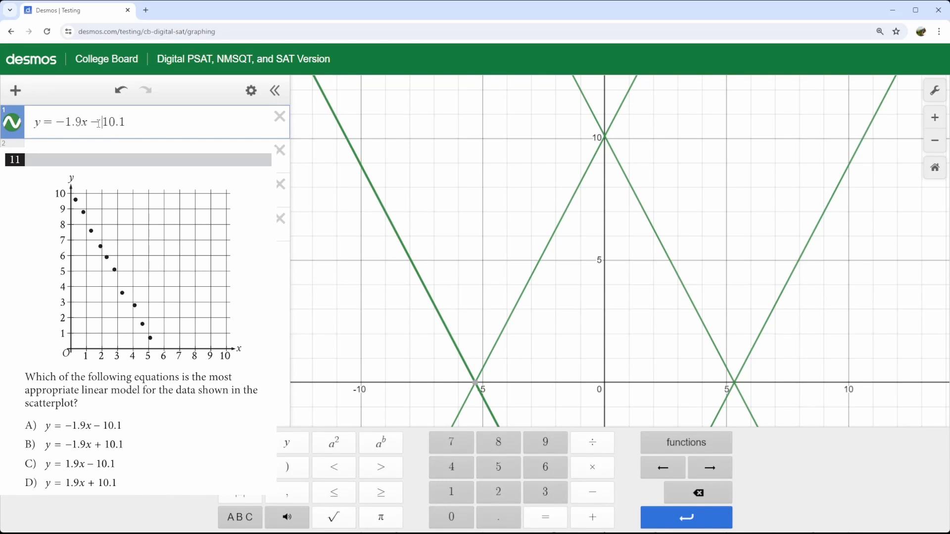
left_click(117, 122)
left_click(124, 122)
left_click_drag(65, 121, 124, 121)
left_click(92, 120)
left_click(117, 121)
Delete all four linear equations from the expression list
left_click(278, 122)
left_click(279, 120)
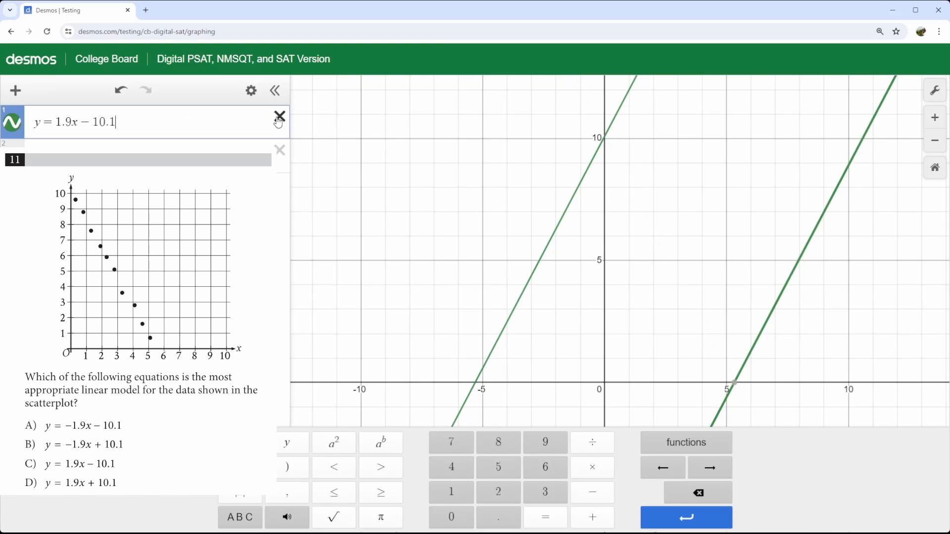
left_click(279, 119)
left_click(279, 119)
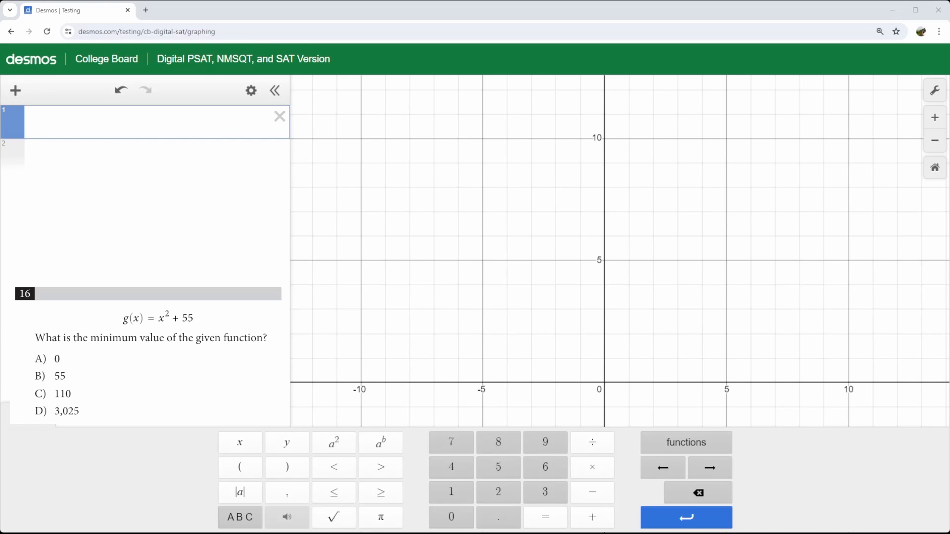
Graph the function g(x) = x² + 55 in the first expression line
left_click(209, 186)
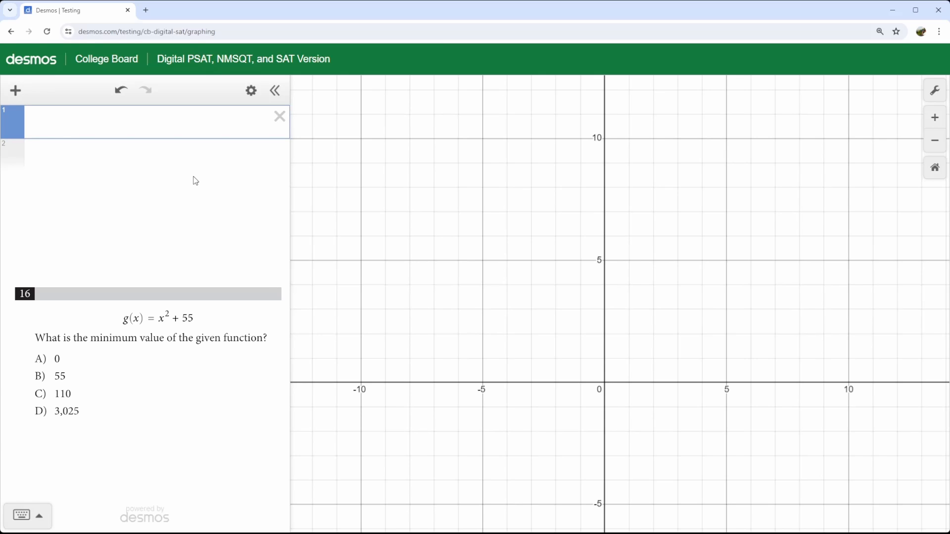
left_click(121, 127)
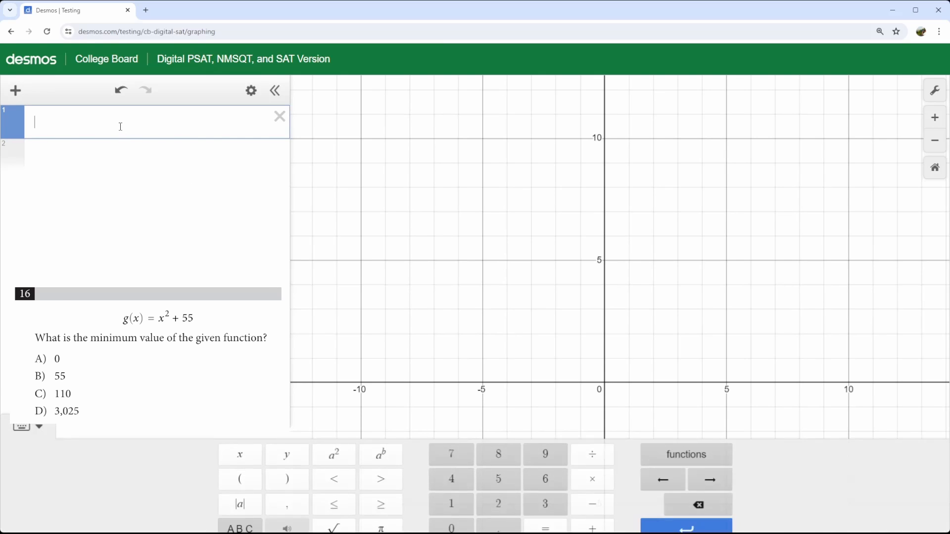
type("g(x)")
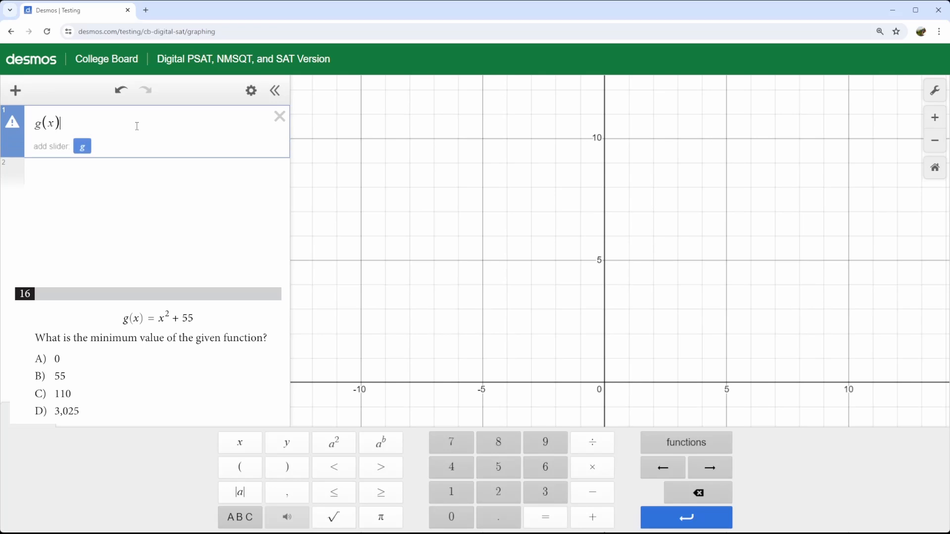
type("=x")
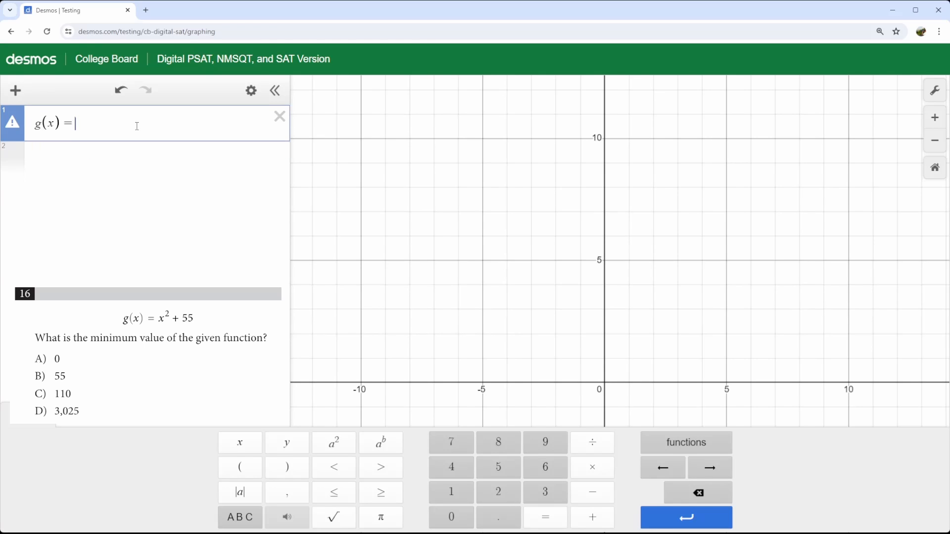
left_click(334, 443)
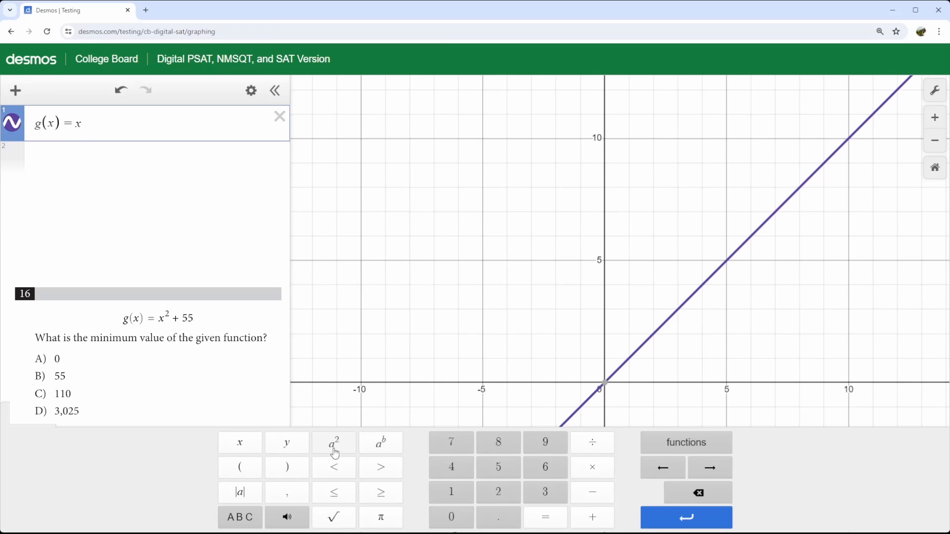
type("+55")
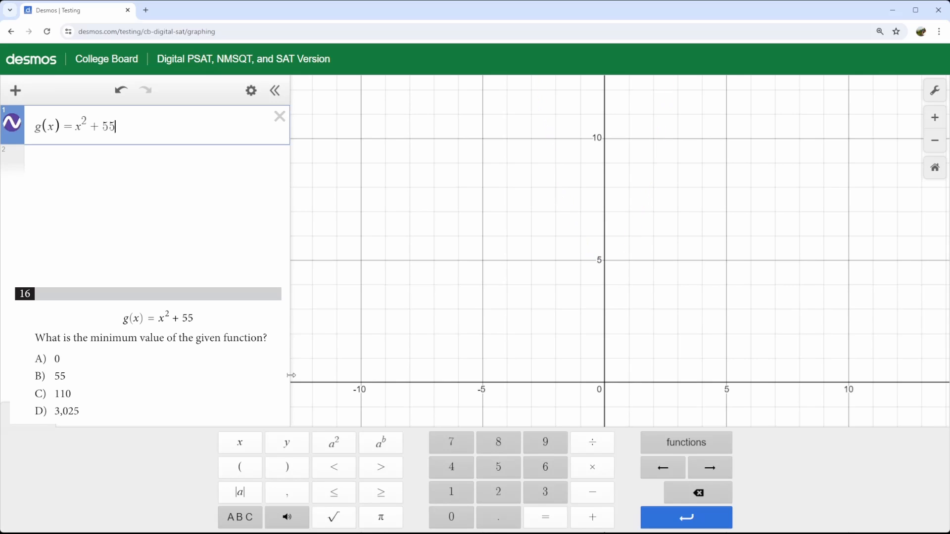
Locate the parabola's vertex on the graph and display its coordinates to read the function's minimum value
scroll(683, 276, "down", 3)
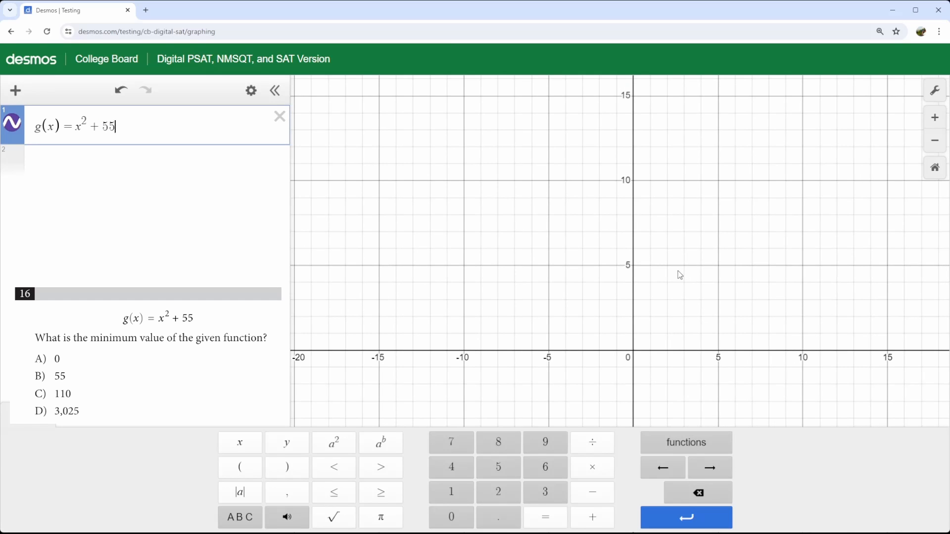
left_click(675, 291)
scroll(674, 279, "down", 5)
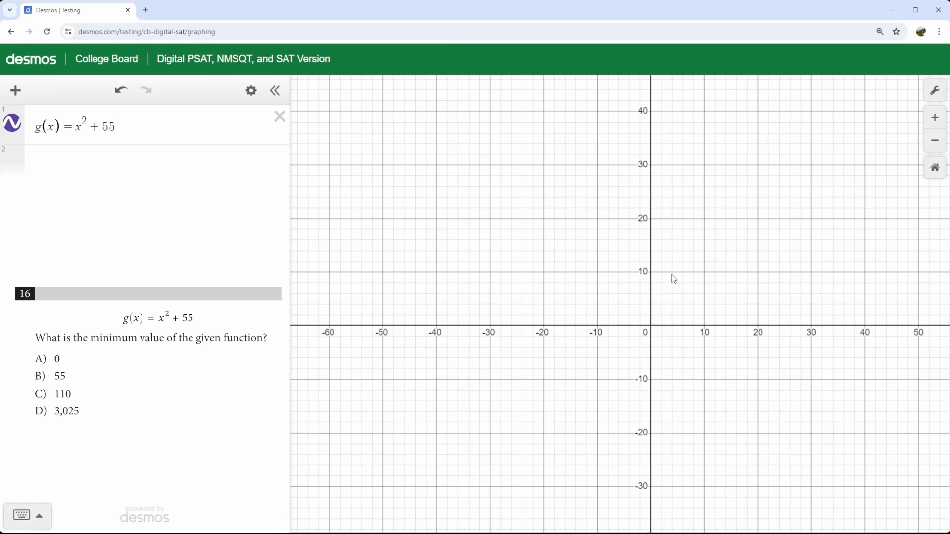
scroll(683, 252, "down", 2)
left_click_drag(691, 228, 651, 351)
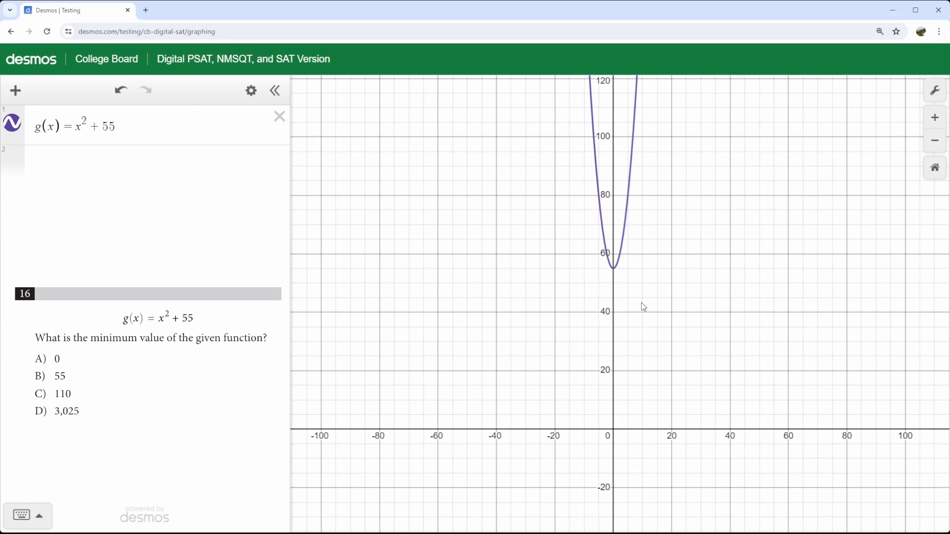
left_click(618, 263)
scroll(621, 268, "up", 4)
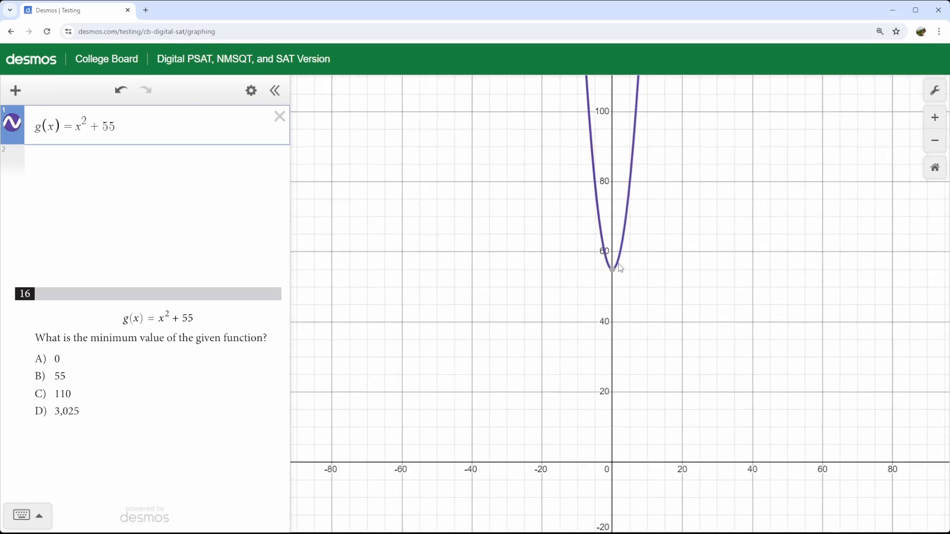
scroll(623, 270, "up", 2)
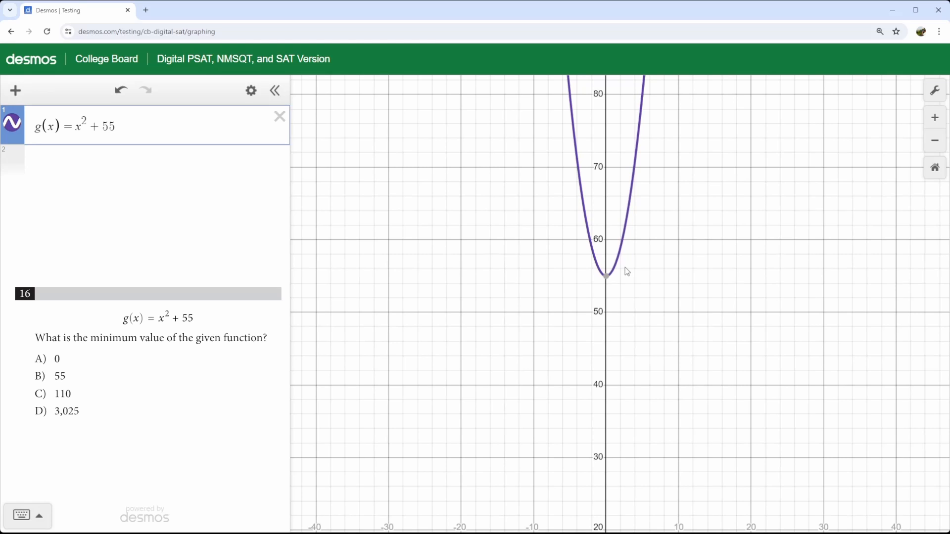
mouse_move(609, 284)
left_click(607, 280)
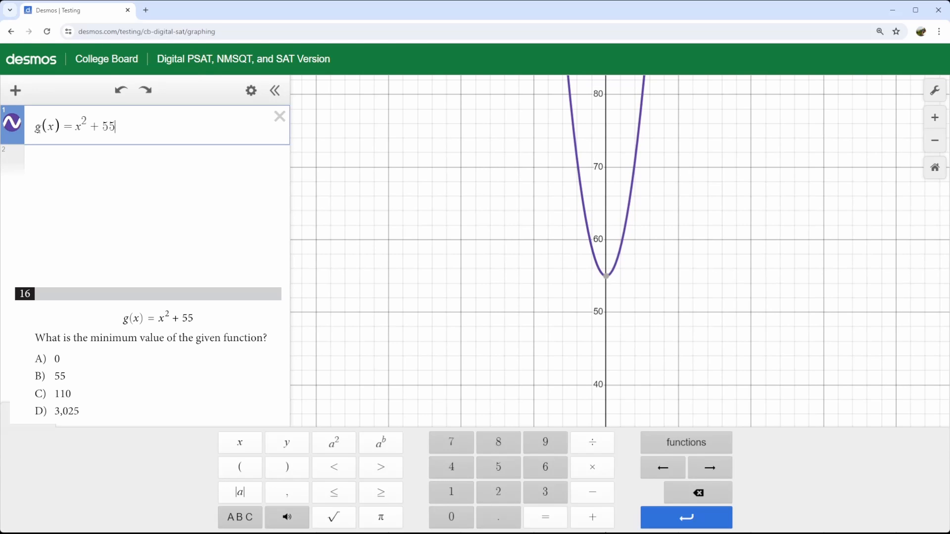
Replace g(x) with y so that the equation reads y = x² + 55
left_click_drag(36, 128, 47, 127)
type("y")
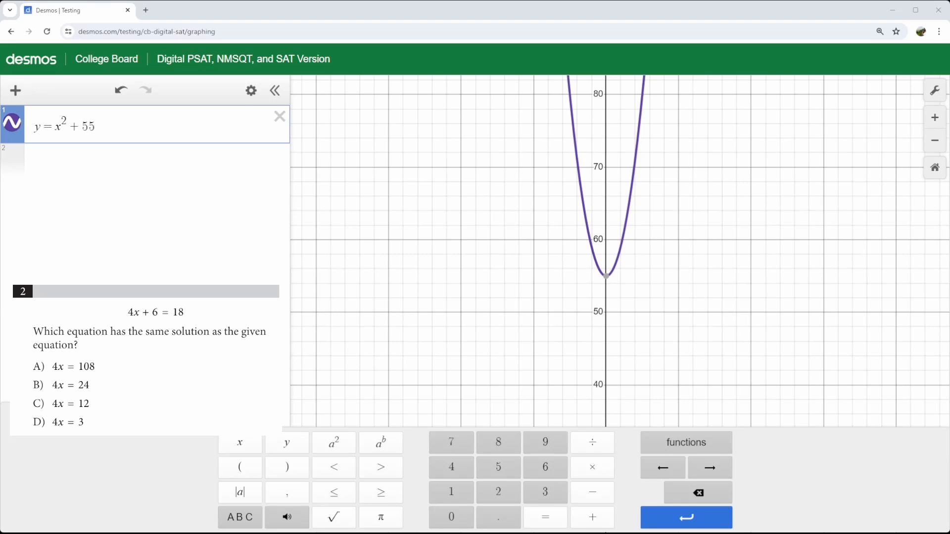
Replace the parabola's equation in the first expression line with 4x + 6 = 18
left_click_drag(97, 126, 8, 121)
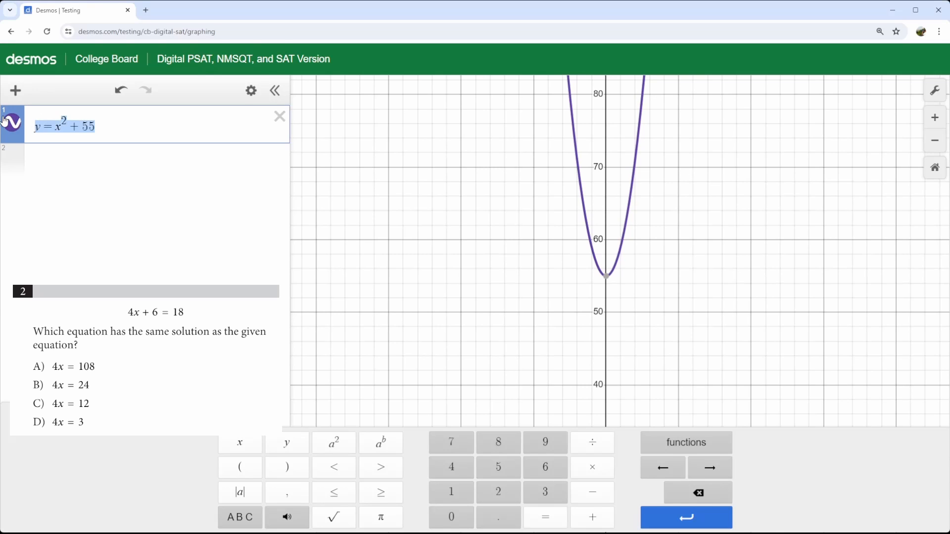
type("4x +")
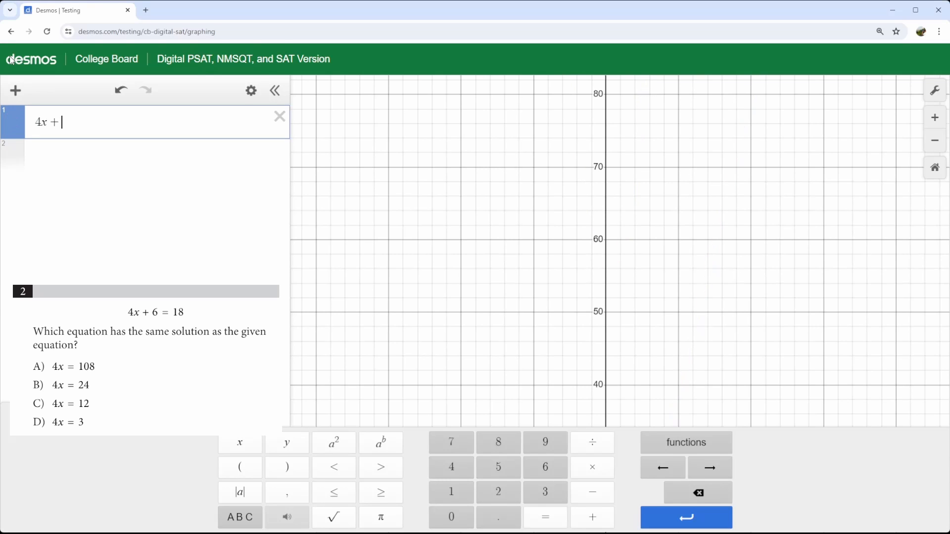
type(" 6 = 18")
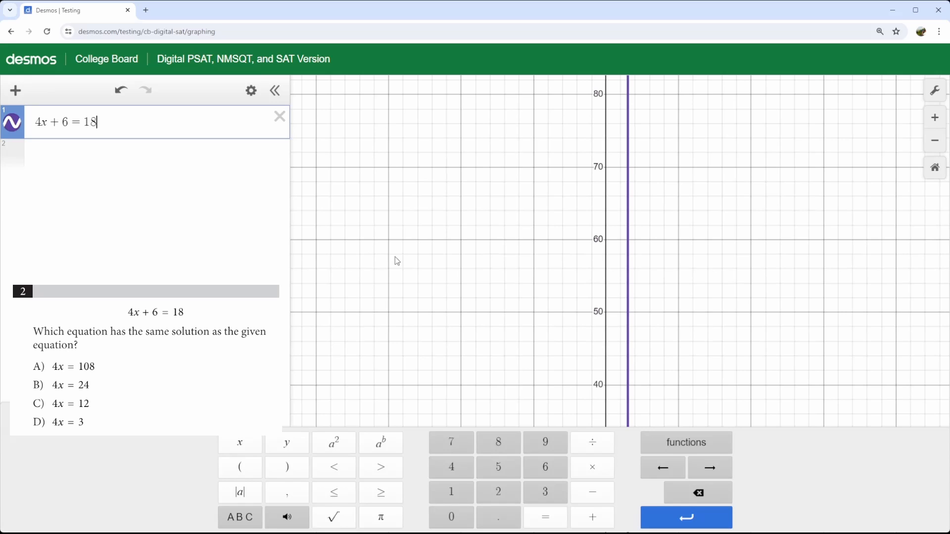
Locate where the vertical line 4x + 6 = 18 crosses the x-axis and display the coordinates of that intercept
left_click(469, 208)
left_click_drag(503, 326, 507, 199)
left_click_drag(550, 369, 524, 239)
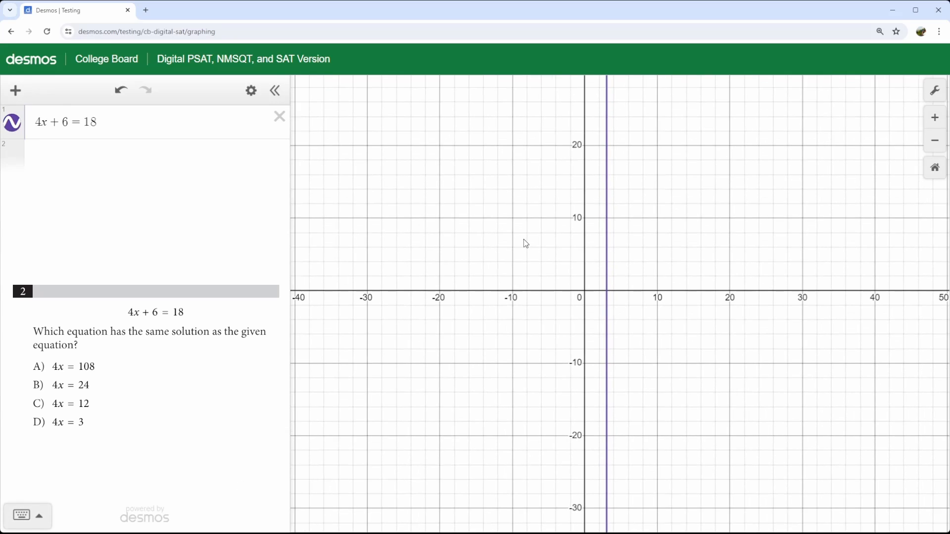
scroll(545, 301, "down", 1)
left_click_drag(556, 293, 544, 297)
scroll(546, 298, "up", 5)
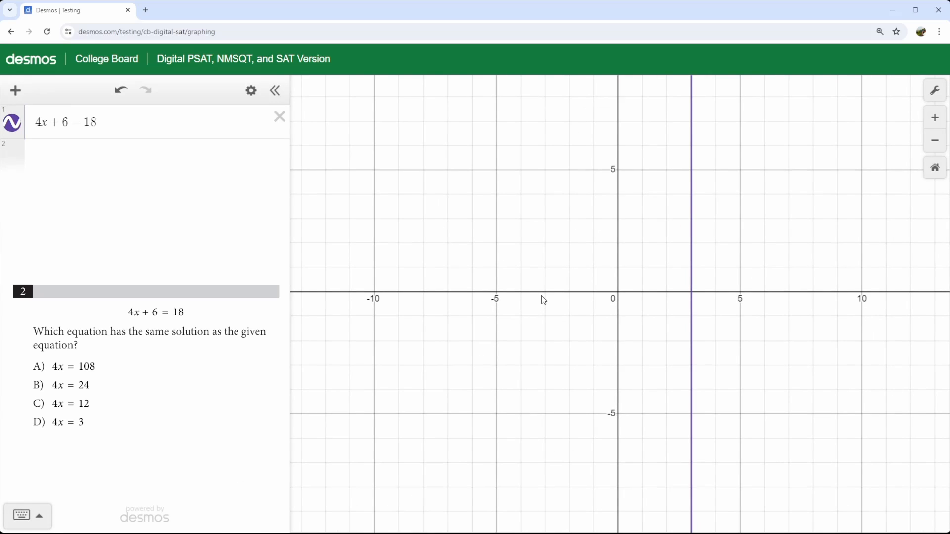
left_click(691, 222)
mouse_move(693, 295)
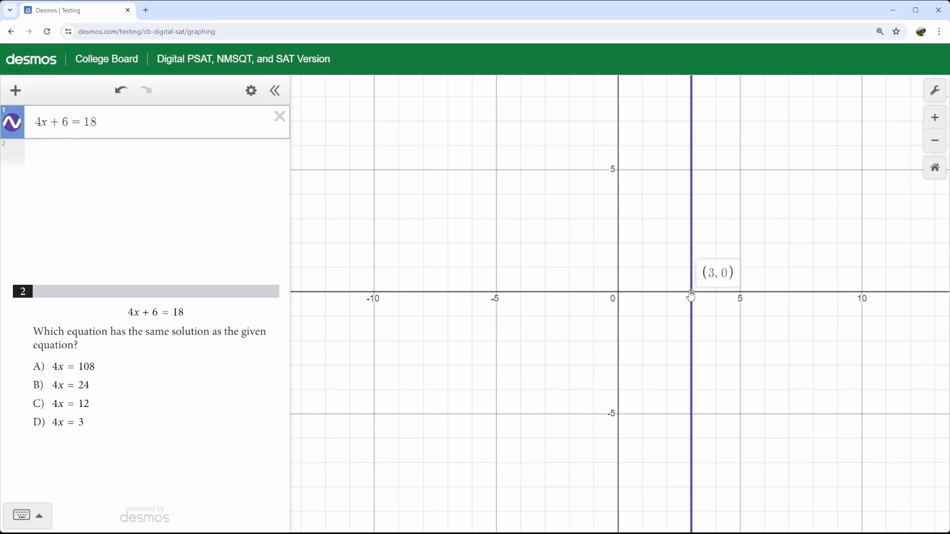
left_click(692, 235)
mouse_move(693, 239)
left_mouse_down()
mouse_move(692, 173)
mouse_move(692, 331)
mouse_move(688, 216)
mouse_move(690, 310)
mouse_move(690, 228)
left_mouse_up()
Enter the partial equation 4x = in the second expression line and duplicate it three times
left_click(249, 93)
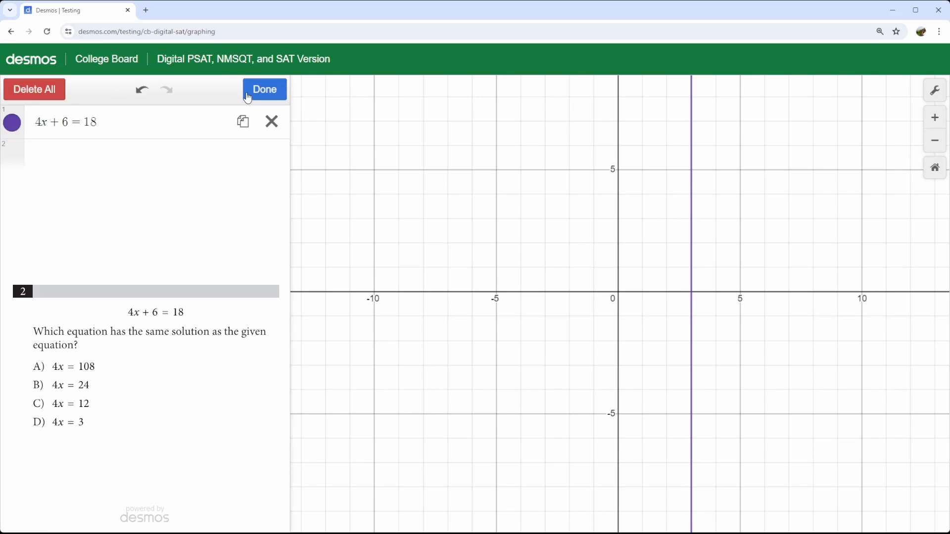
left_click(248, 98)
left_click(230, 154)
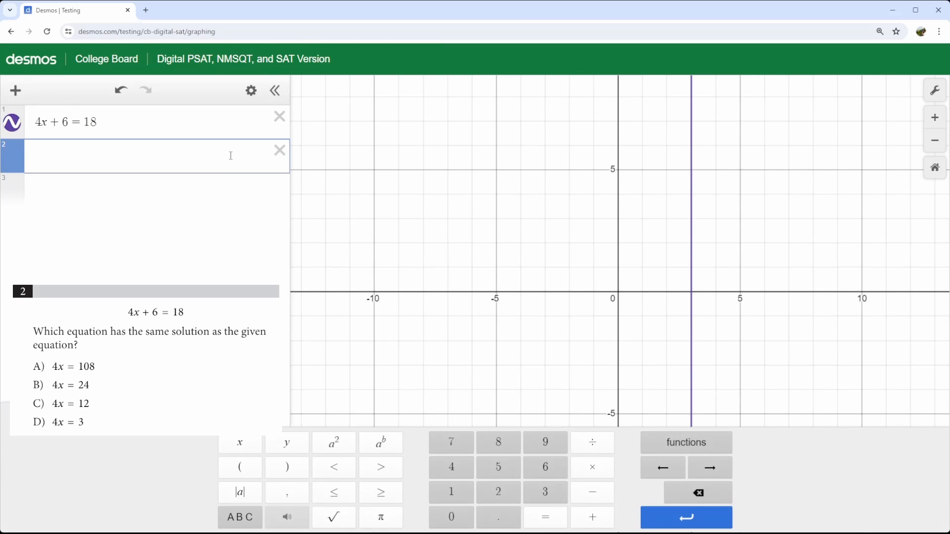
type("4x=")
left_click(251, 90)
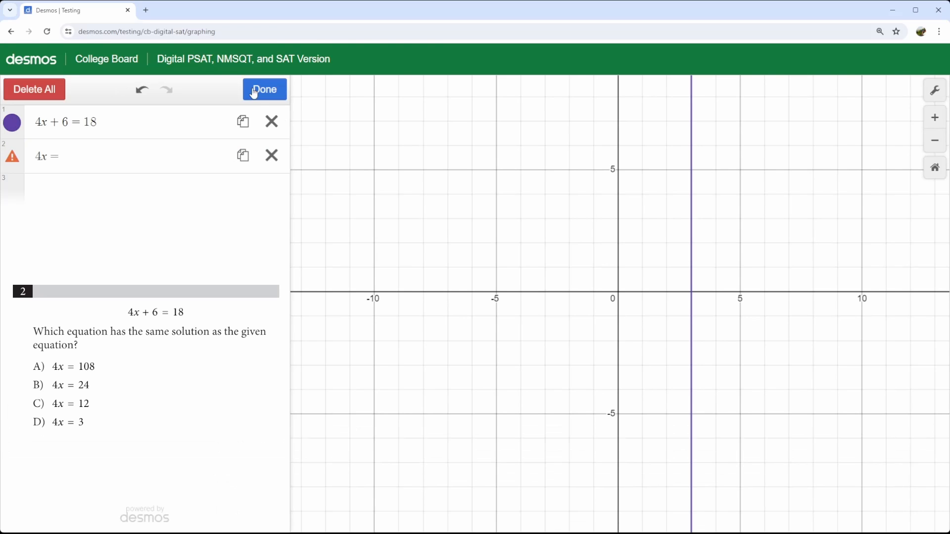
left_click(243, 159)
left_click(243, 160)
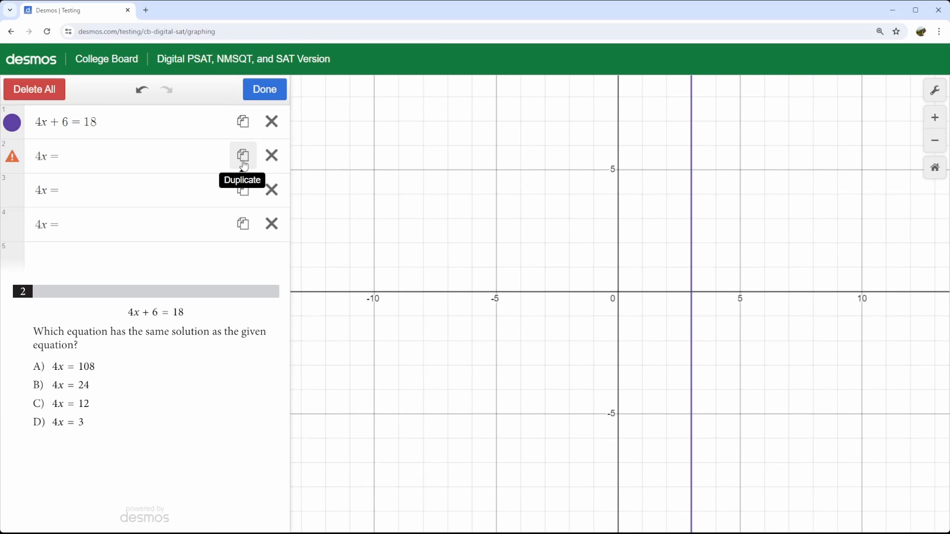
left_click(243, 159)
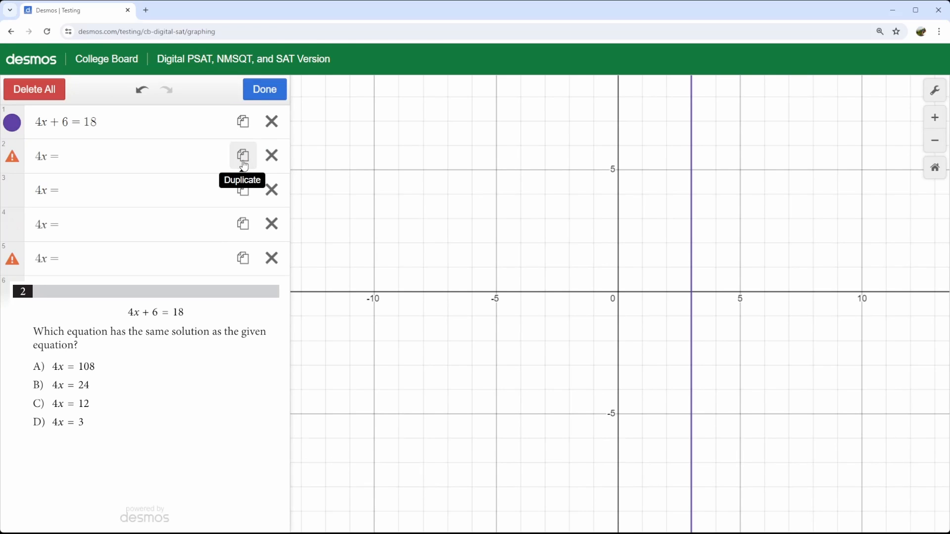
Complete the four partial equations as 4x = 108, 4x = 24, 4x = 12 and 4x = 3
left_click(111, 158)
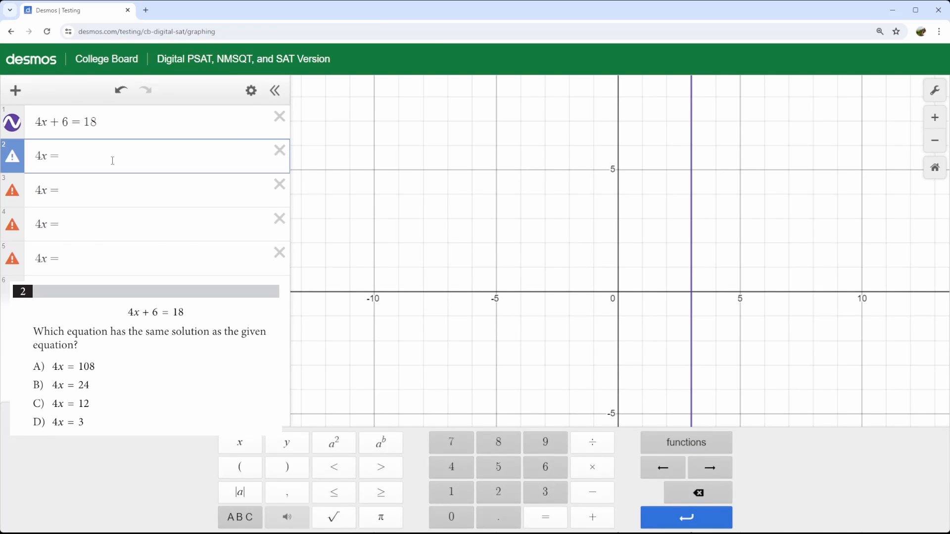
type("108")
key("Down")
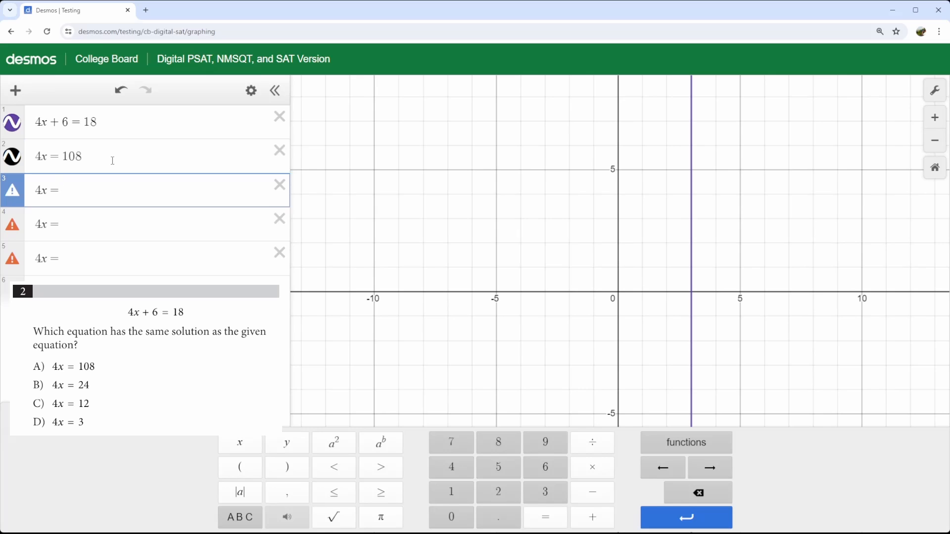
type("24")
key("Down")
type("12")
key("Down")
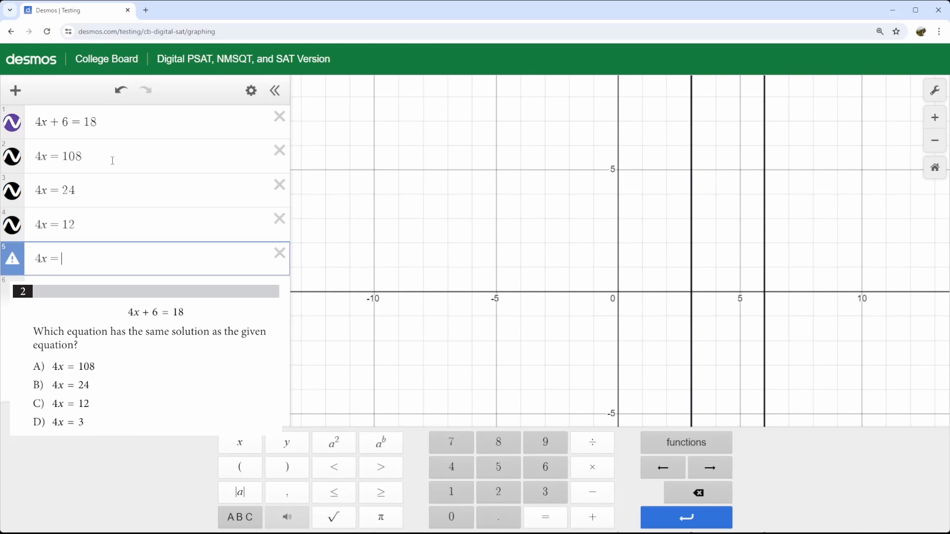
type("3")
left_click(549, 225)
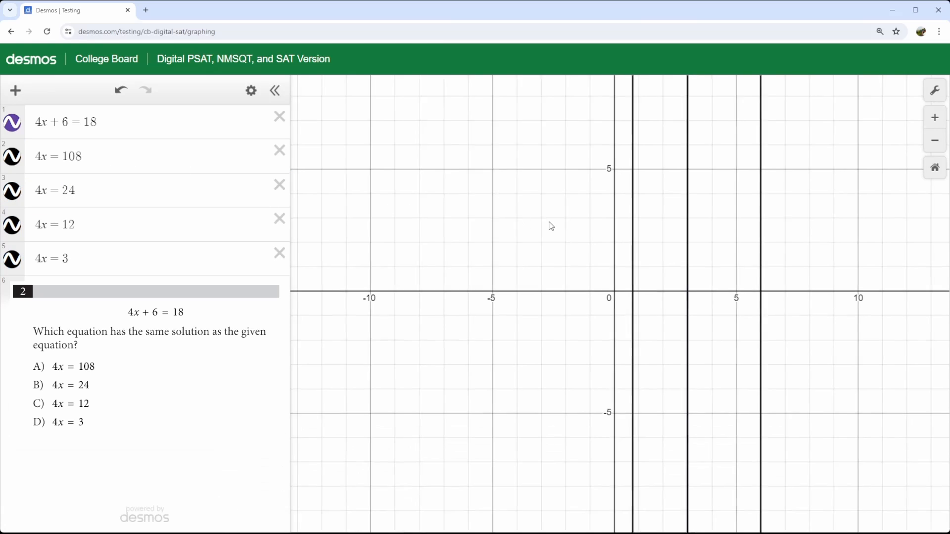
Compare the graphed vertical lines and hide the answer choices 4x = 108 and 4x = 24
left_click_drag(549, 225, 439, 252)
scroll(465, 245, "down", 3)
scroll(464, 246, "down", 1)
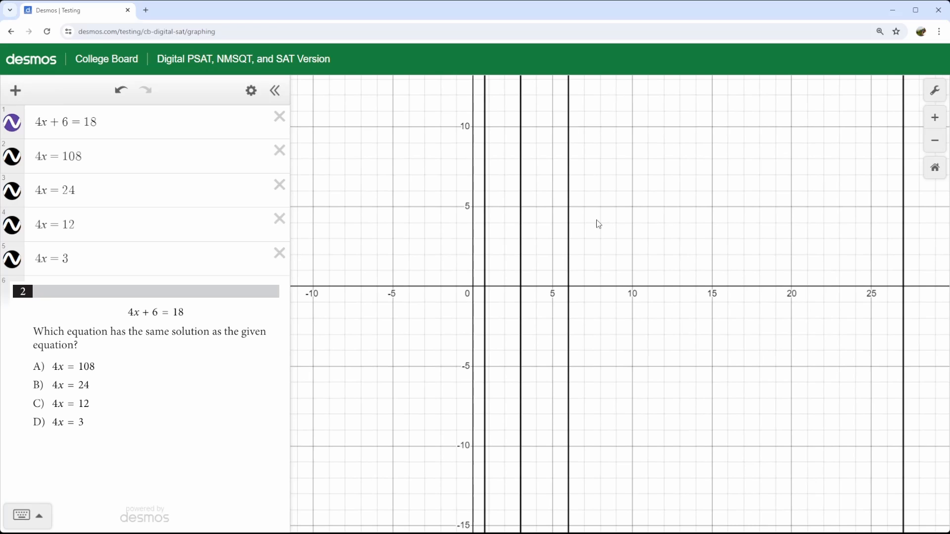
left_click_drag(629, 207, 587, 231)
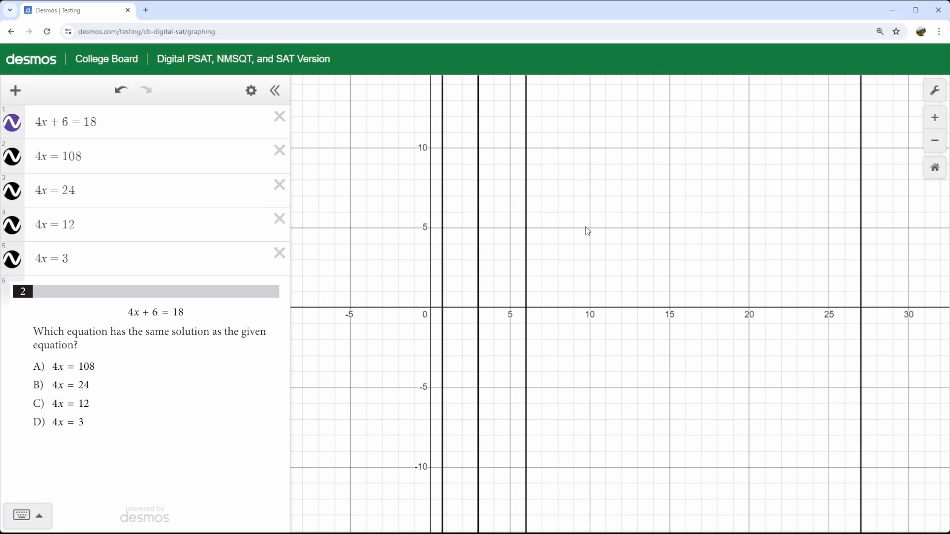
left_click(107, 155)
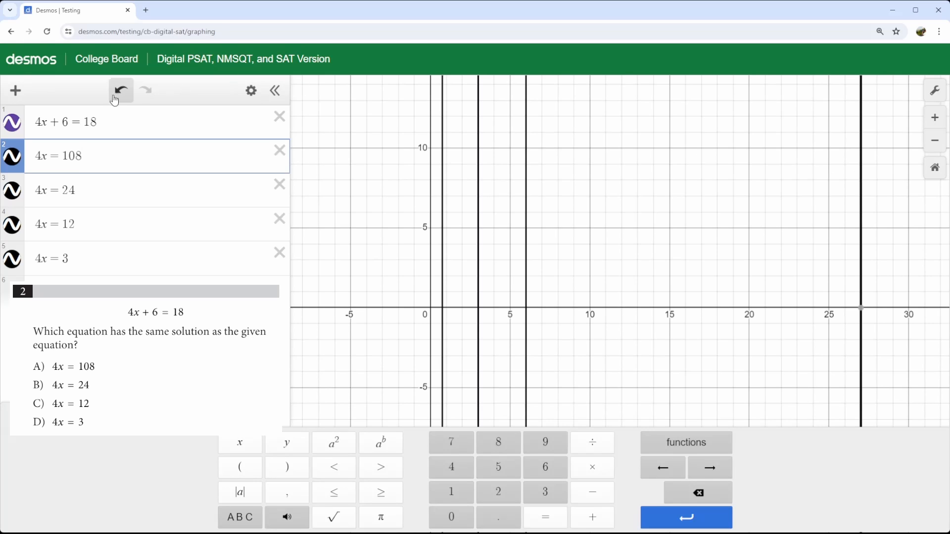
left_click(12, 157)
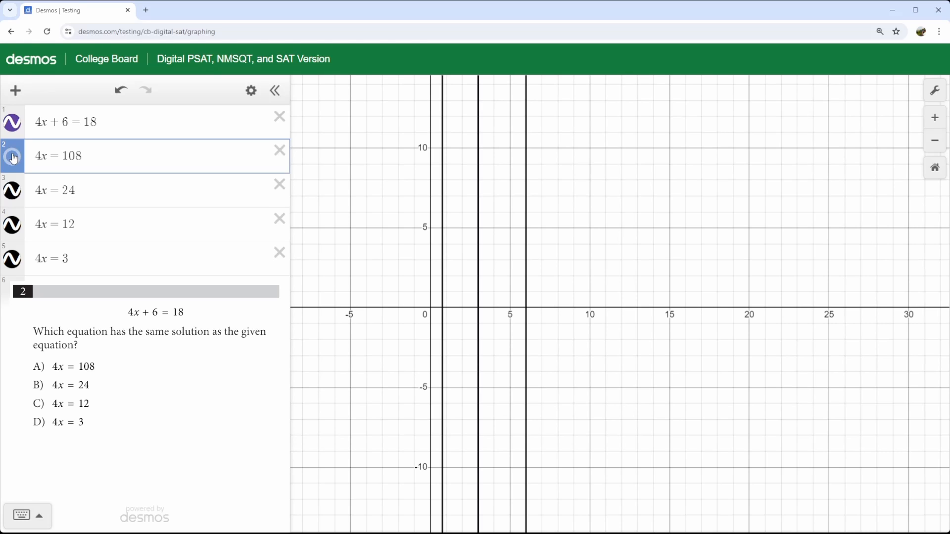
left_click(117, 206)
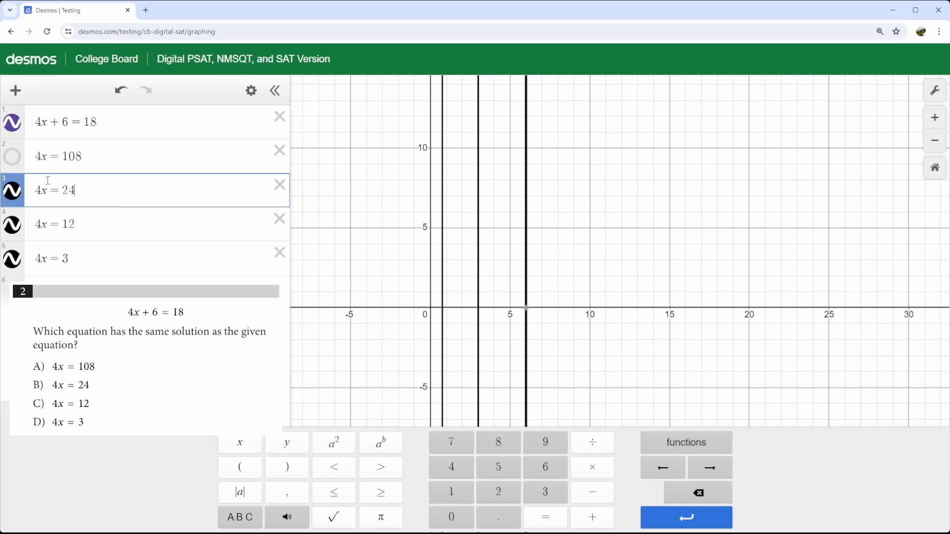
left_click(9, 193)
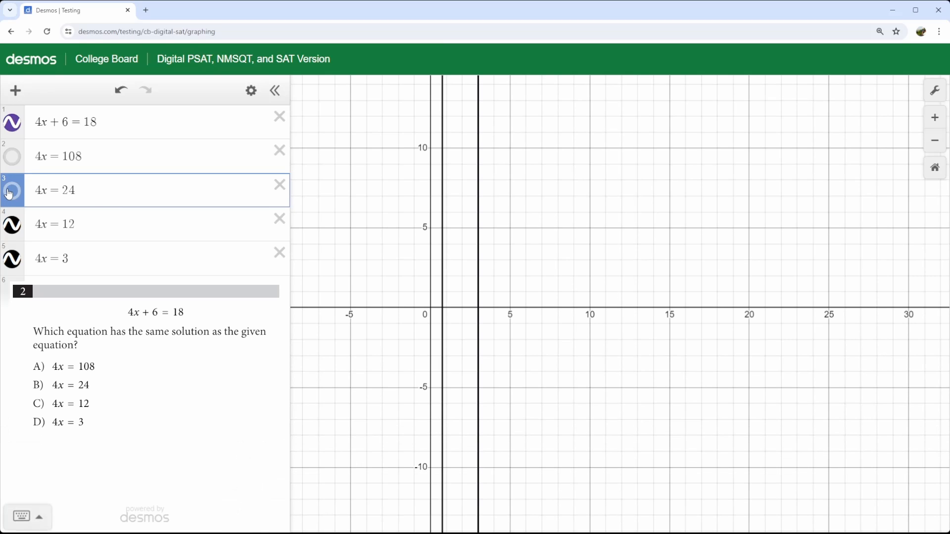
Check the x-intercepts of the lines 4x = 12 and 4x = 3, and hide the line 4x = 3
left_click(110, 228)
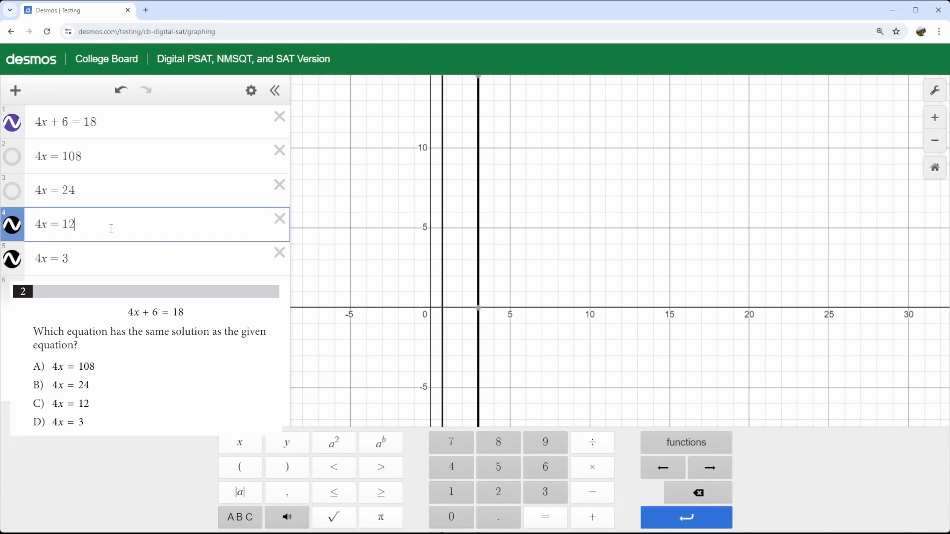
mouse_move(483, 311)
left_click(132, 252)
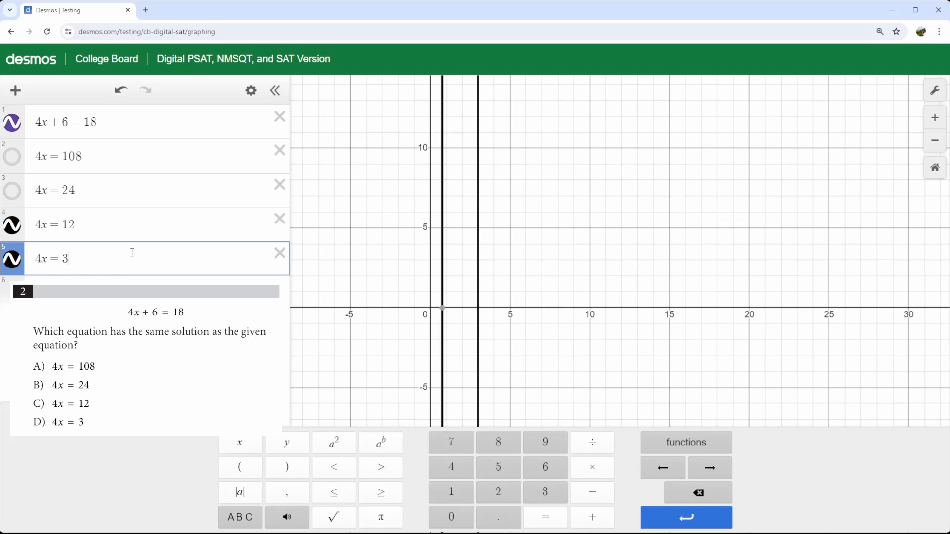
mouse_move(443, 318)
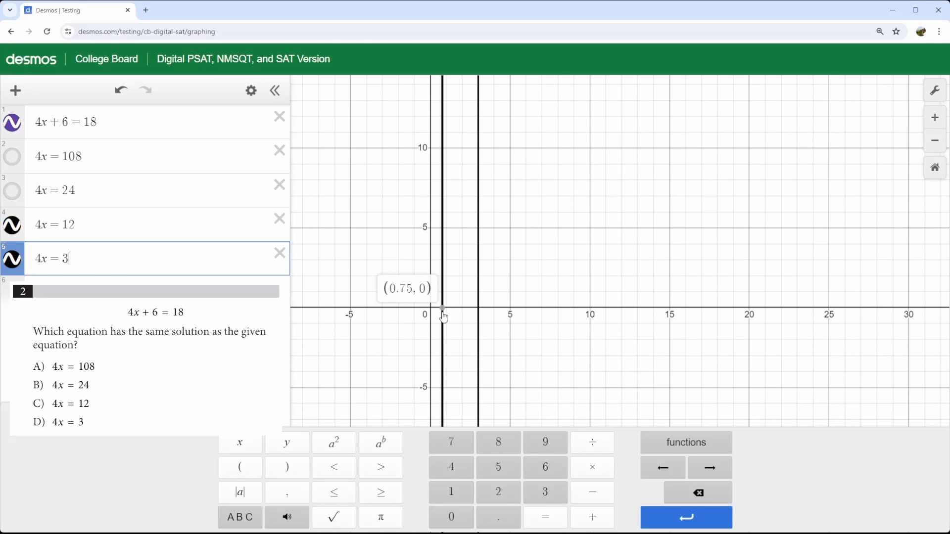
left_click(13, 260)
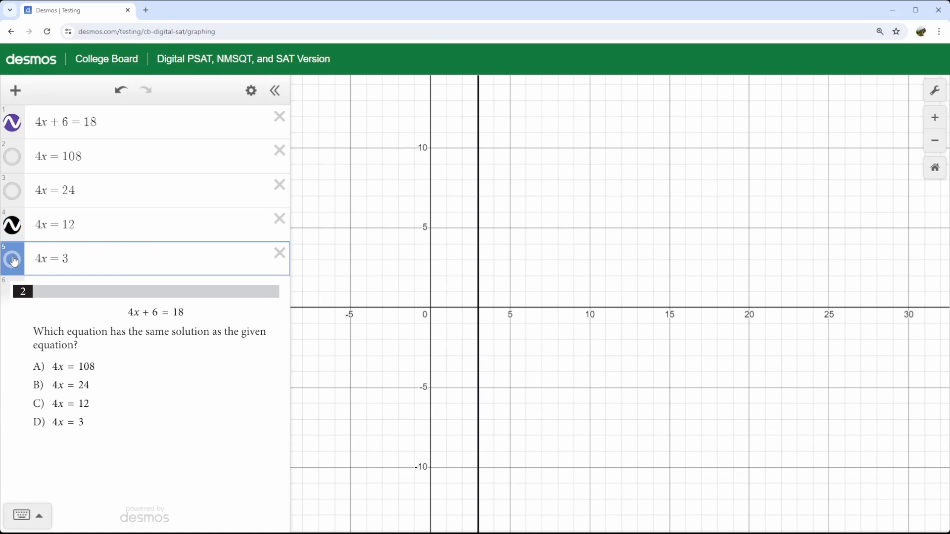
Toggle the line 4x = 12 off and on twice to compare it with the graph of 4x + 6 = 18
left_click(110, 227)
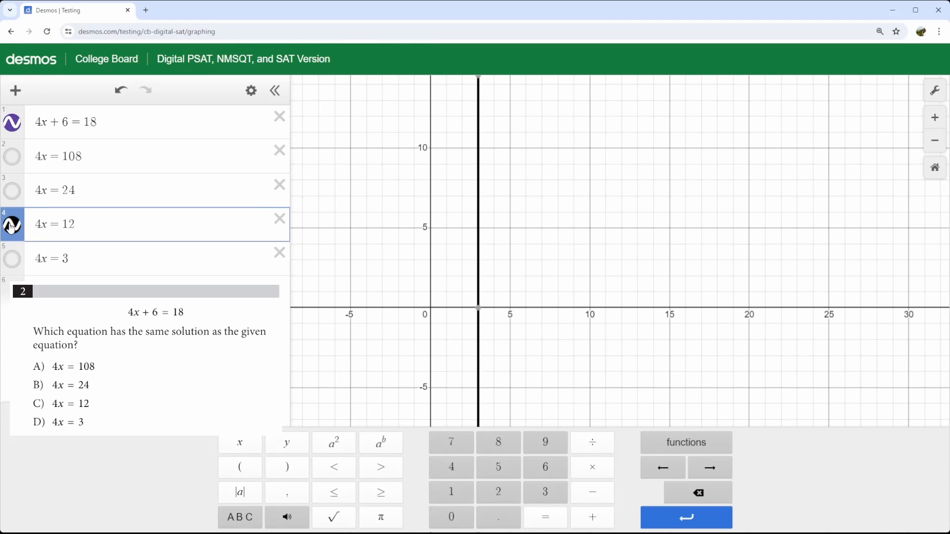
left_click(11, 227)
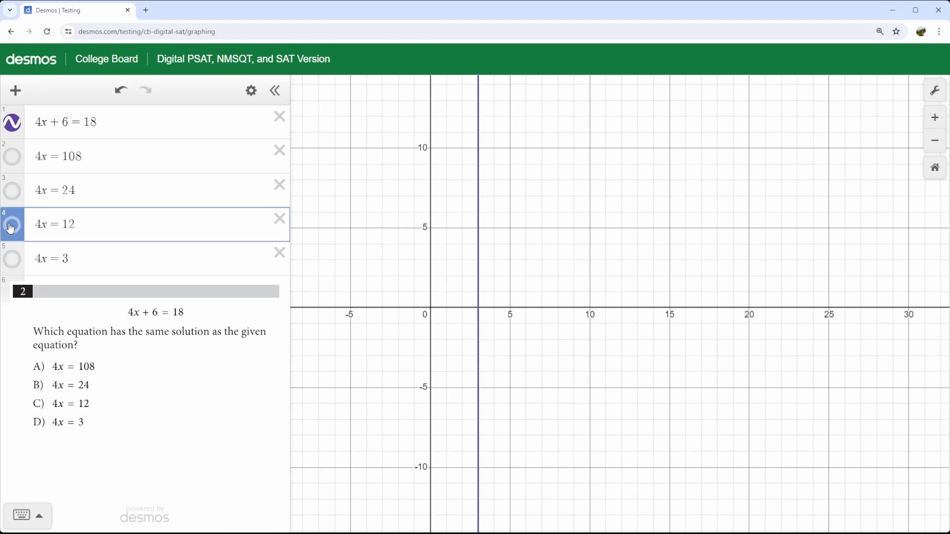
left_click(10, 227)
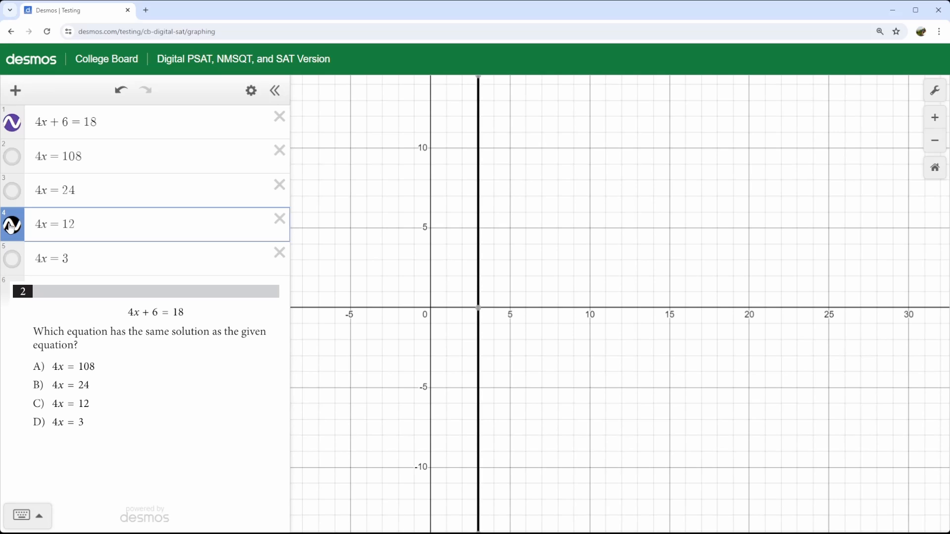
left_click(10, 227)
left_click(10, 227)
Delete the given equation and all four answer-choice equations from the expression list
left_click(285, 115)
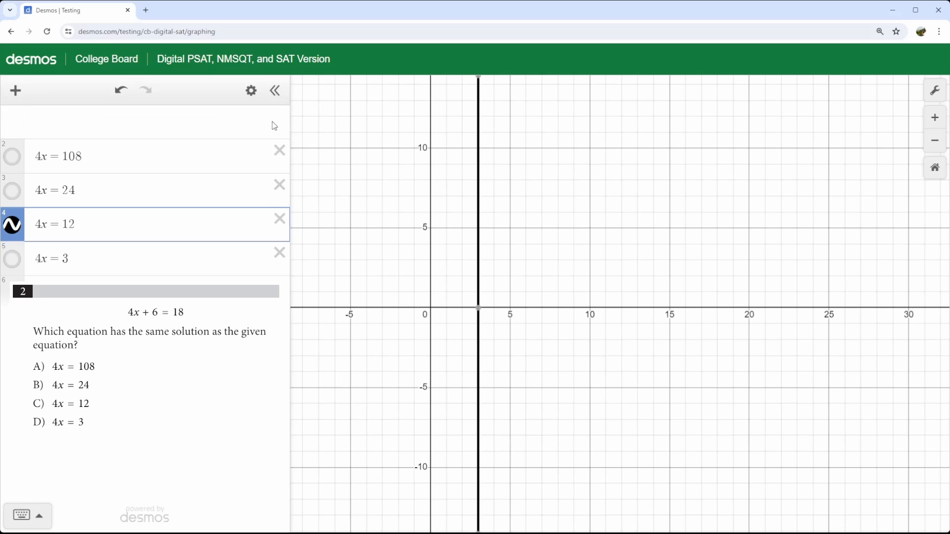
left_click(279, 116)
left_click(279, 116)
left_click(278, 115)
left_click(278, 118)
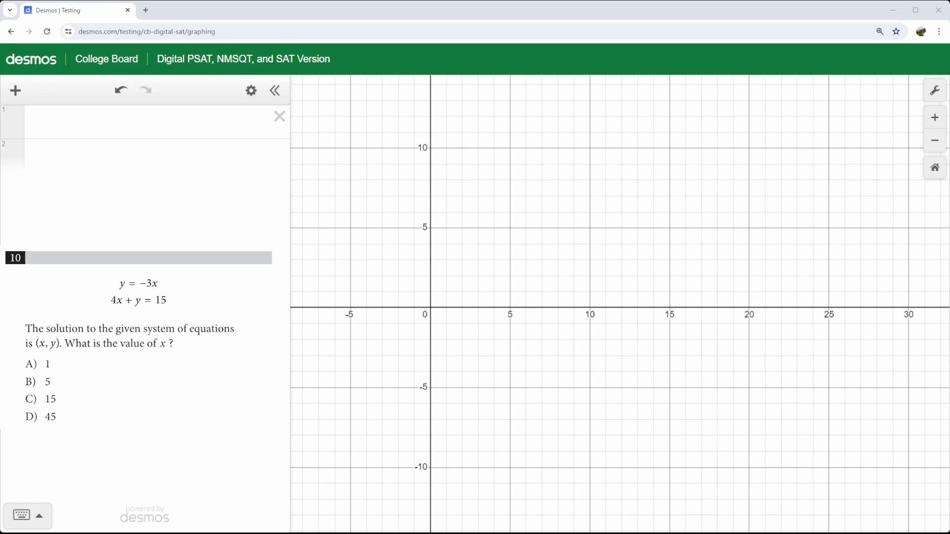
Graph the system of equations y = -3x and 4x + y = 15 on separate expression lines
left_click(112, 129)
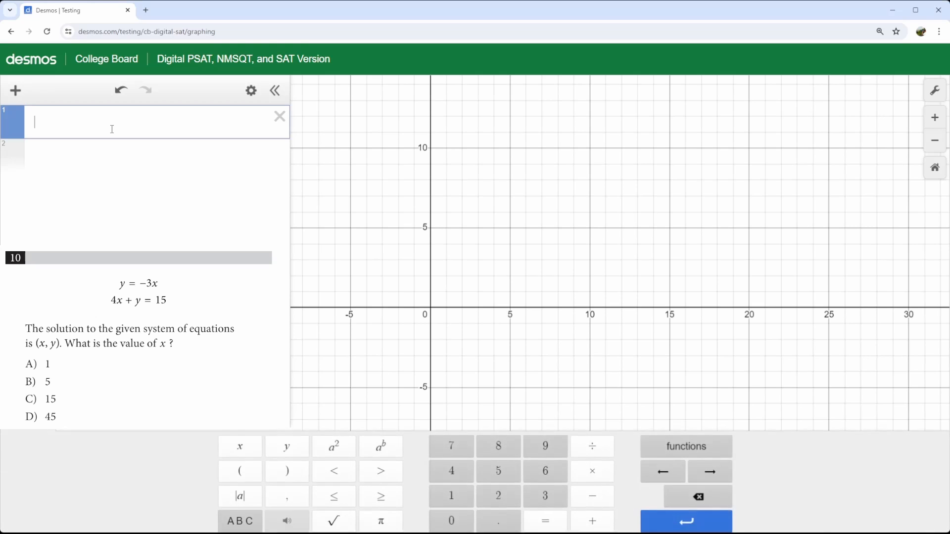
type("y=-3x")
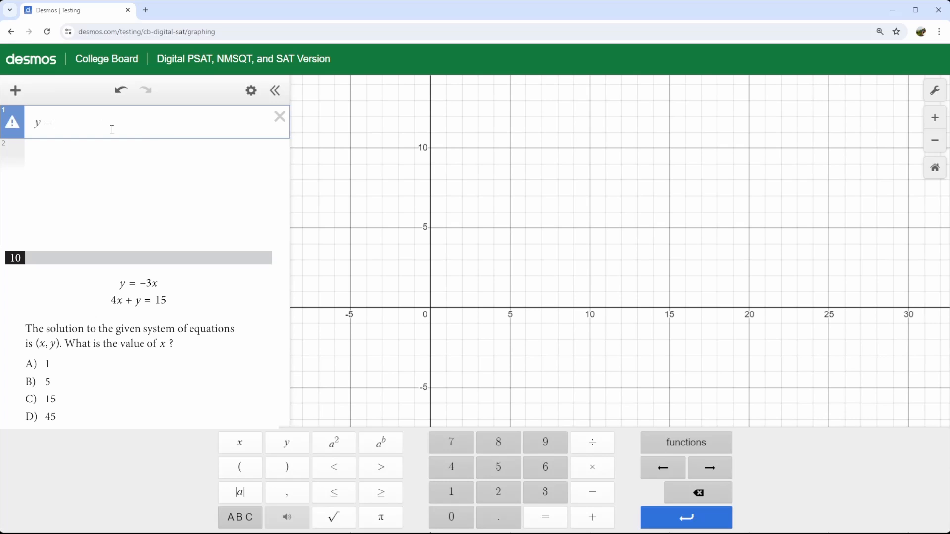
key("Return")
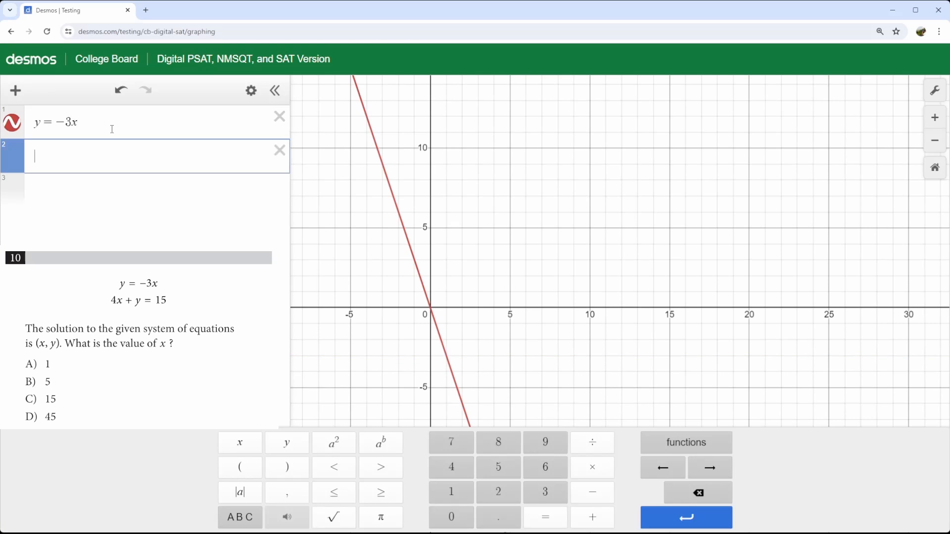
type("4x")
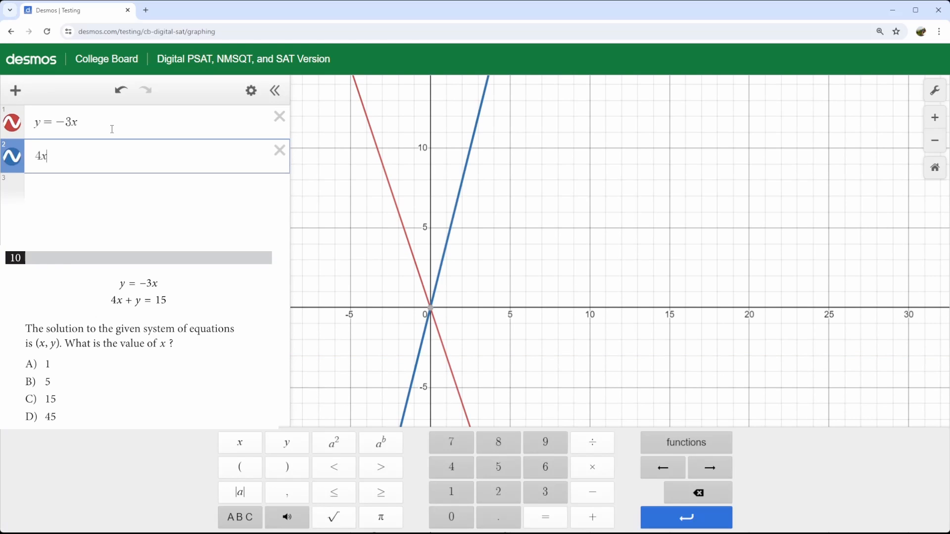
type("+y=")
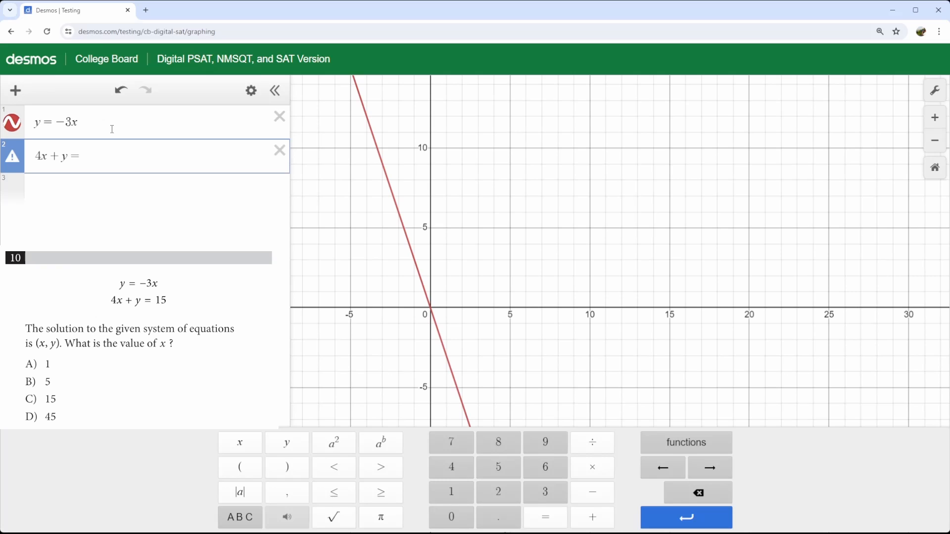
type("15")
Find the intersection of the two graphed lines and check its coordinates
scroll(553, 320, "down", 2)
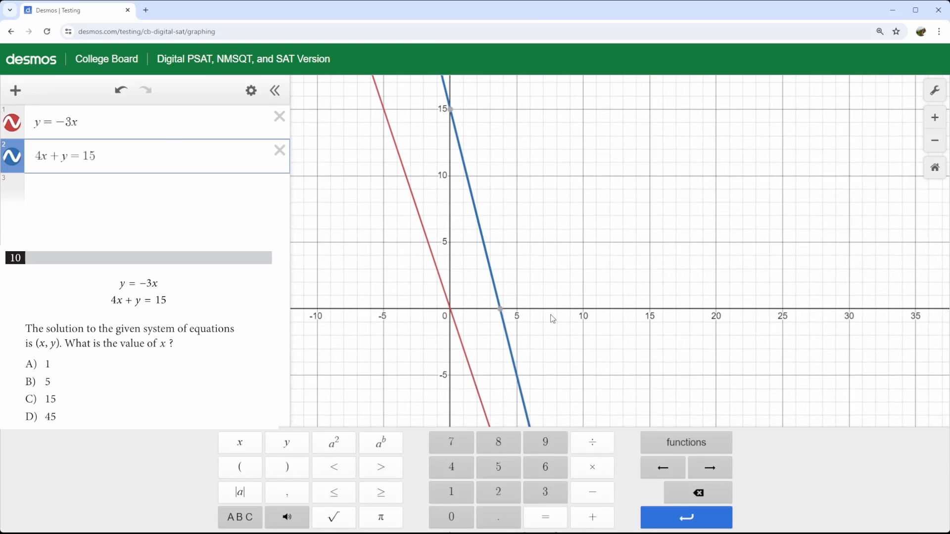
scroll(551, 316, "down", 1)
left_click_drag(573, 420, 554, 250)
scroll(554, 250, "down", 2)
left_click_drag(635, 443, 604, 257)
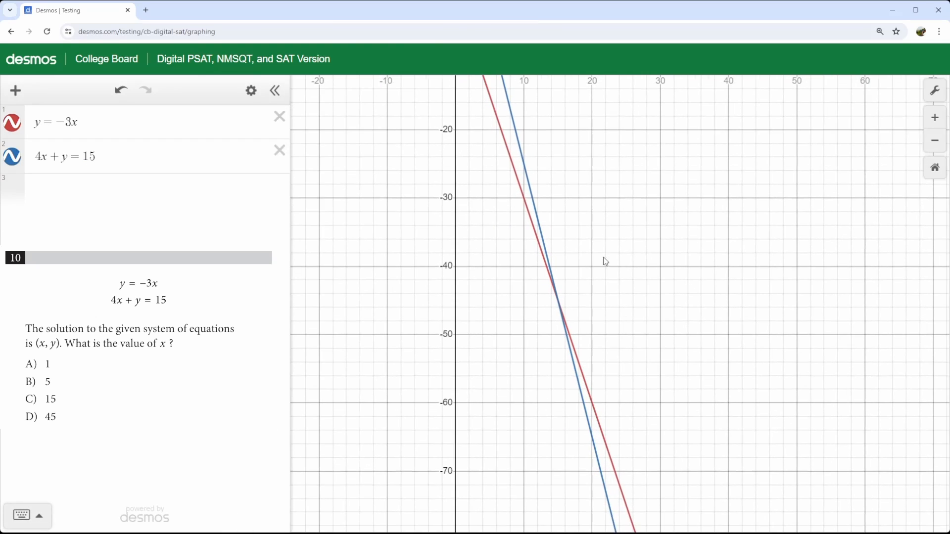
scroll(604, 258, "down", 1)
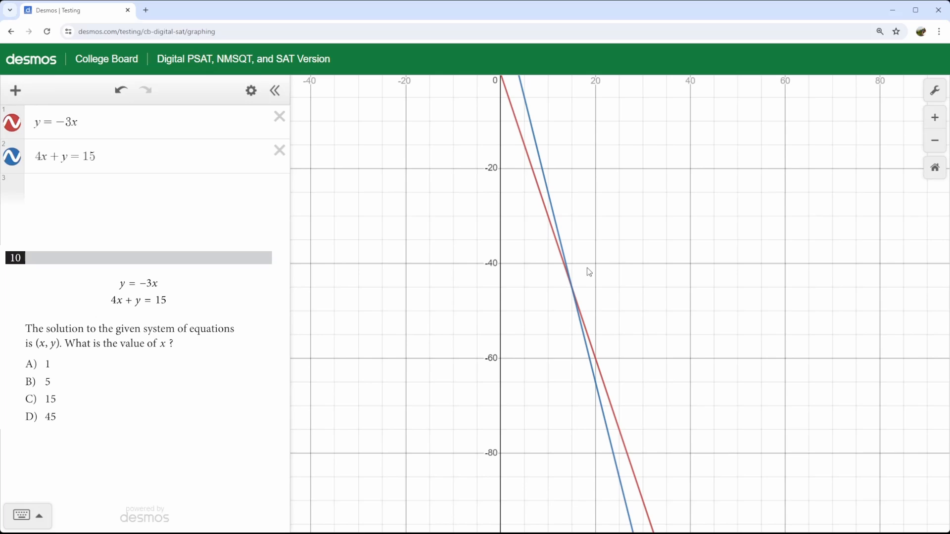
scroll(589, 272, "up", 5)
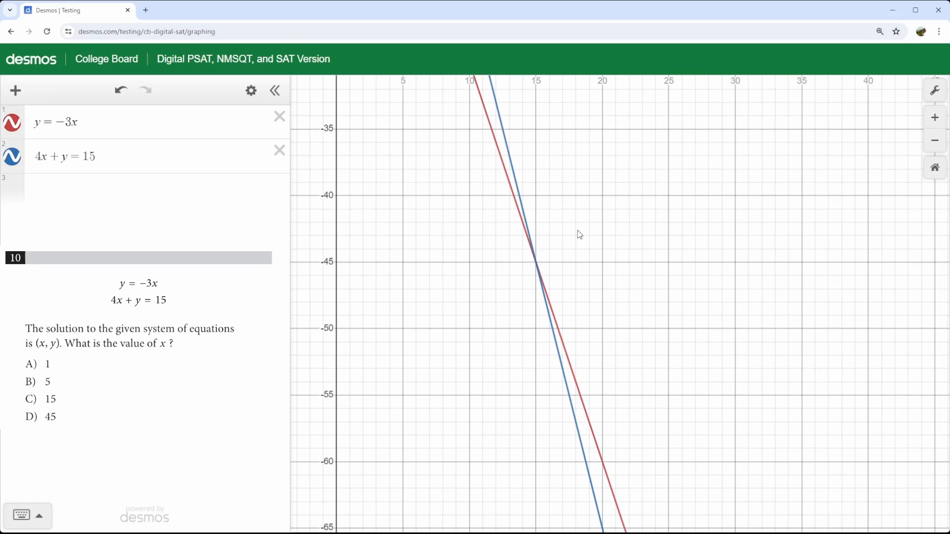
left_click_drag(580, 235, 592, 297)
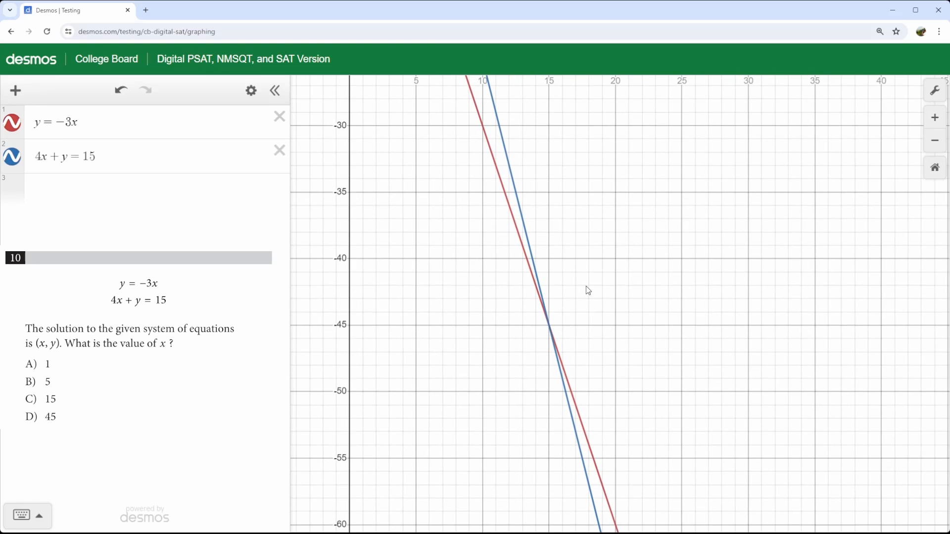
left_click(520, 204)
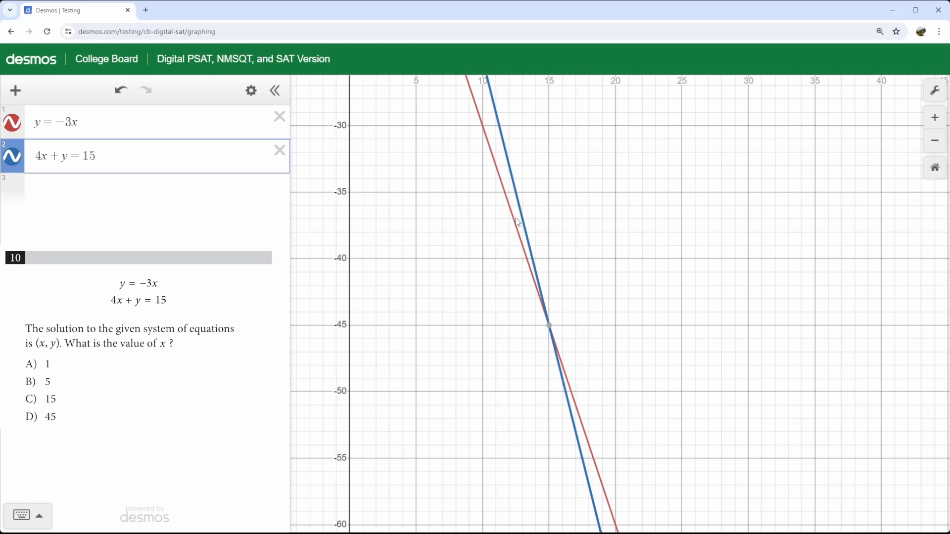
mouse_move(550, 330)
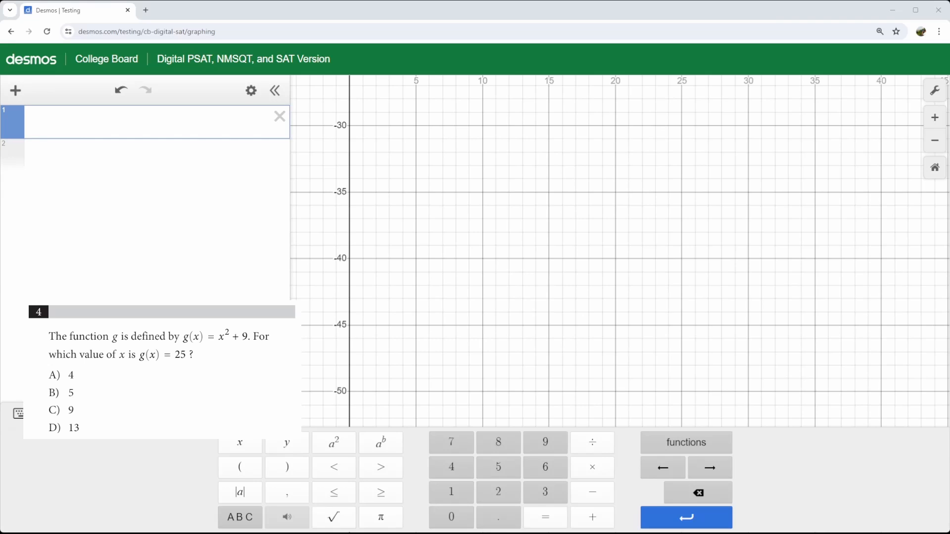
Graph the function g(x) = x² + 9 on the first expression line
type("g(x)=")
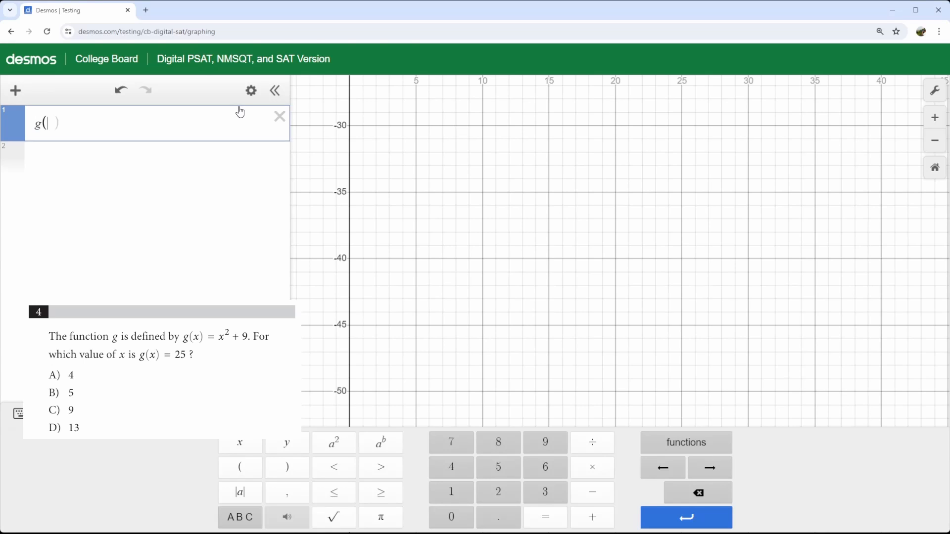
type("x")
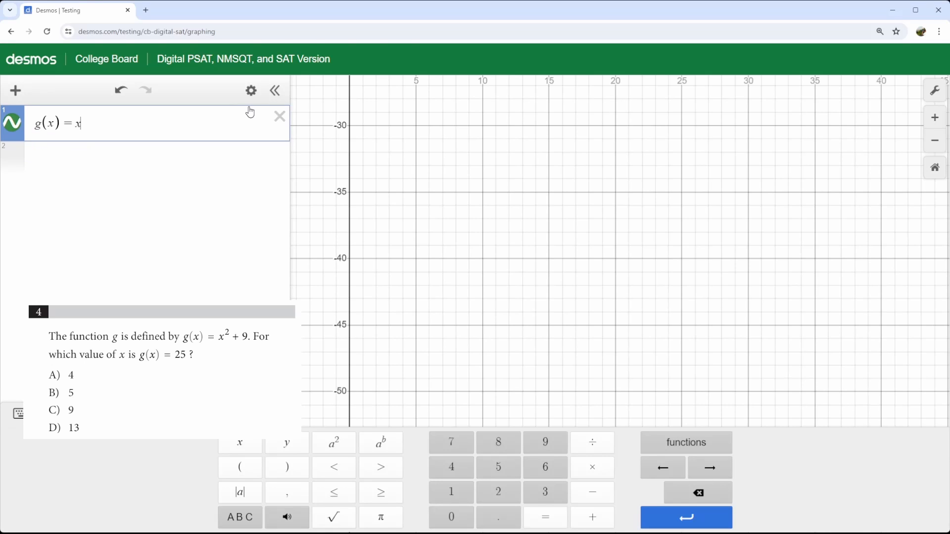
left_click(334, 443)
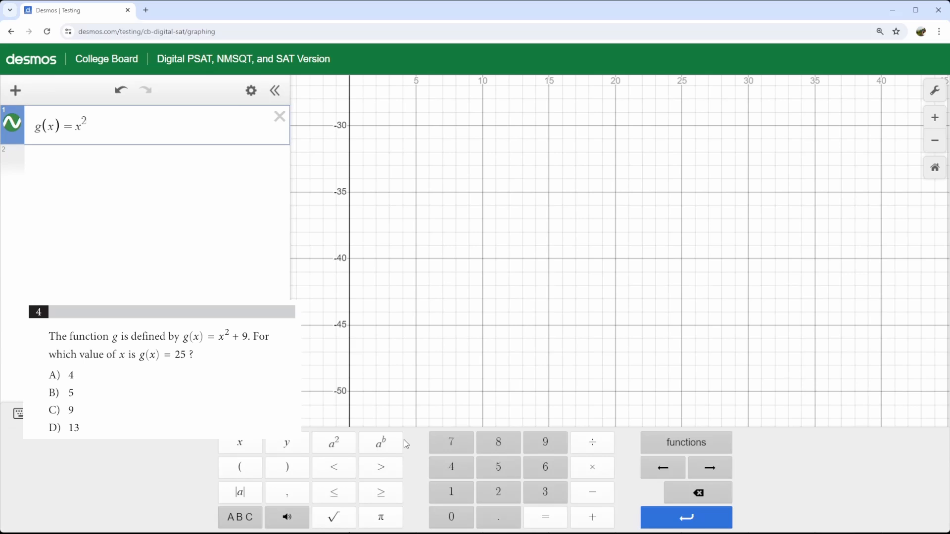
key("Right")
type("+9")
Trace the parabola to read the positive x-value where g(x) reaches 25
scroll(463, 325, "down", 5)
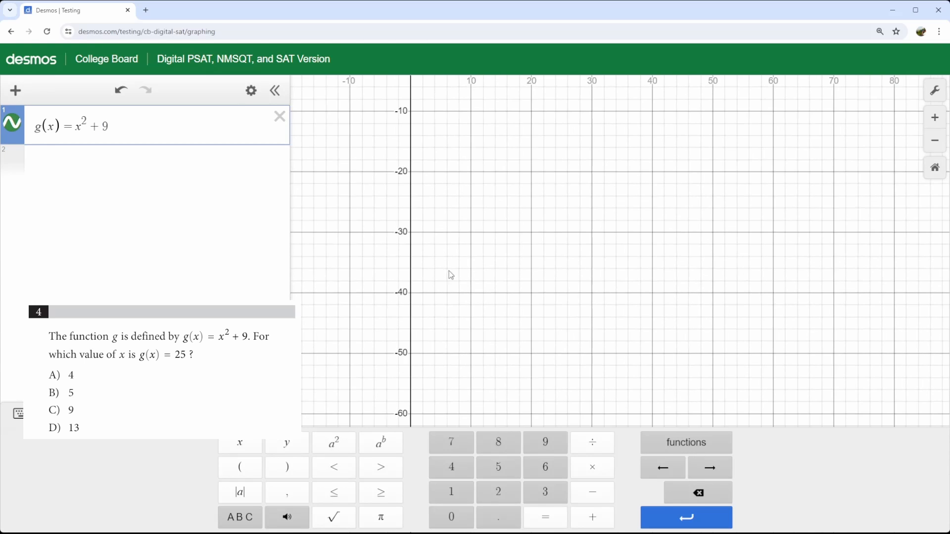
left_click_drag(455, 177, 543, 352)
scroll(544, 357, "down", 2)
left_click_drag(537, 233, 598, 420)
scroll(593, 384, "up", 4)
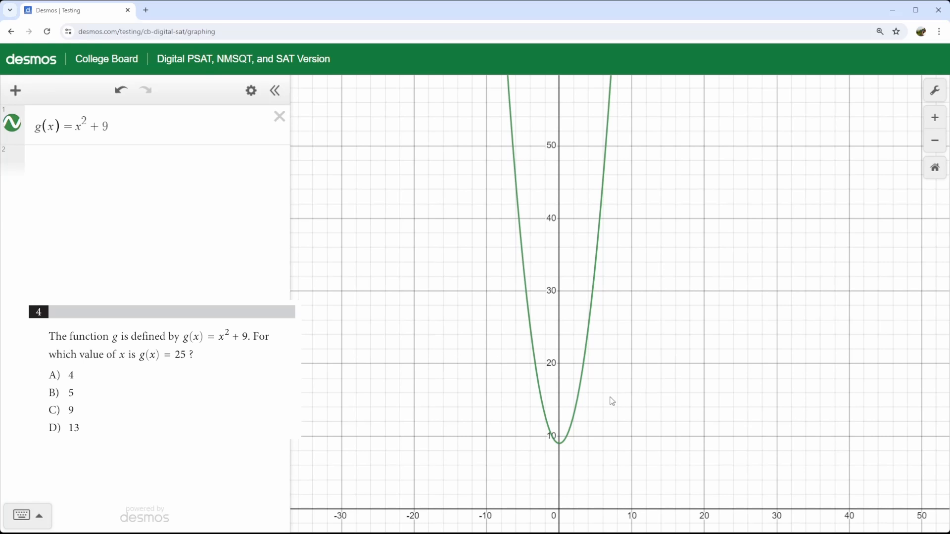
scroll(608, 386, "up", 3)
scroll(606, 381, "up", 2)
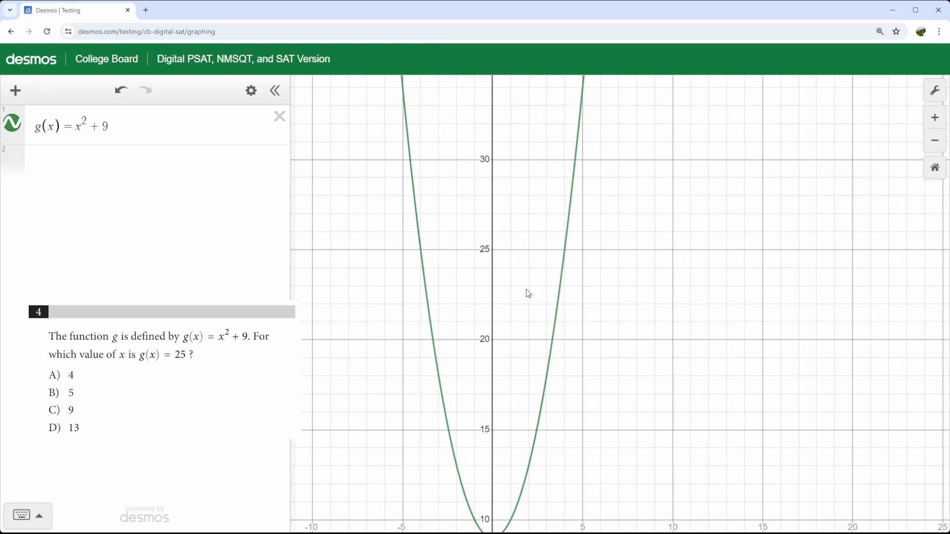
left_click(566, 253)
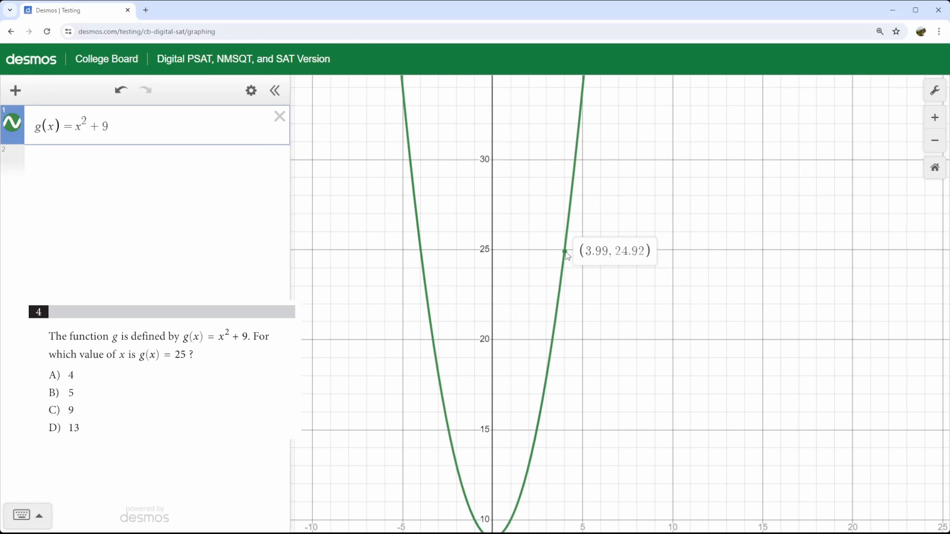
left_click_drag(565, 252, 574, 252)
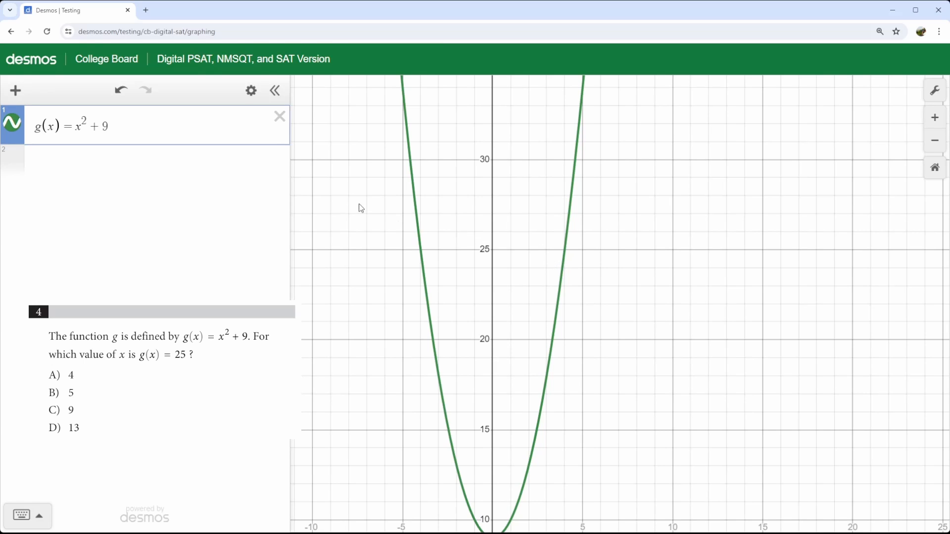
Create a table from g(x) and replace its first four x-values with the answer choices 4, 5, 9 and 13
left_click(252, 91)
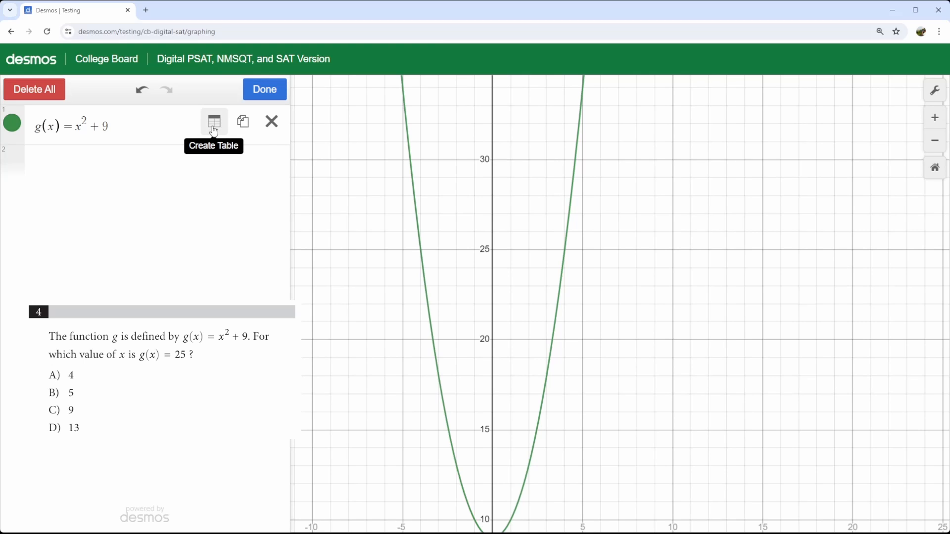
left_click(214, 123)
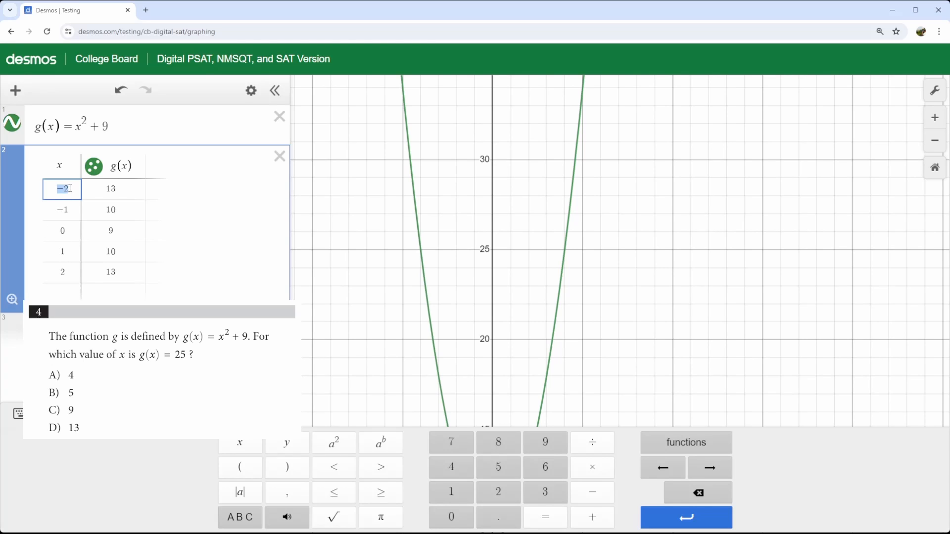
left_click_drag(69, 189, 51, 189)
type("4")
key("Return")
type("5")
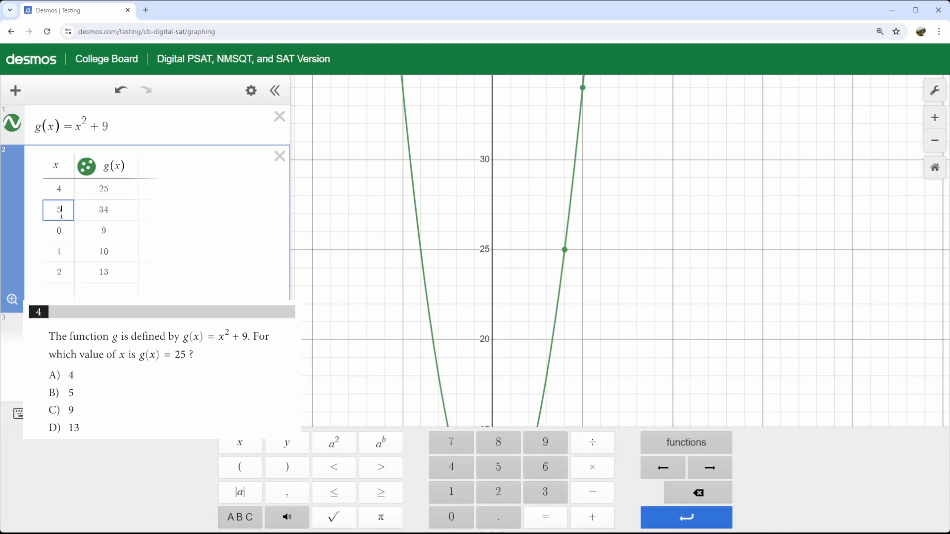
key("Return")
type("9")
key("Return")
type("13")
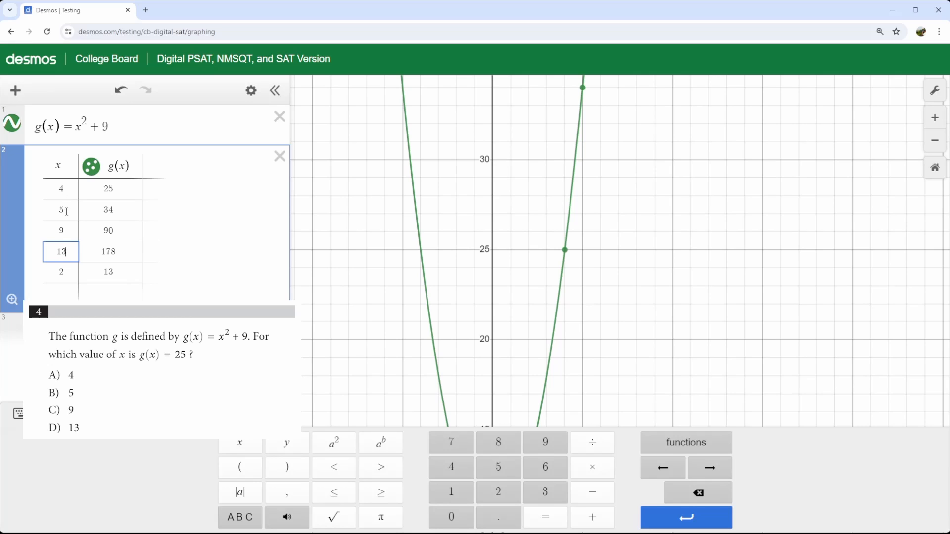
left_click(114, 196)
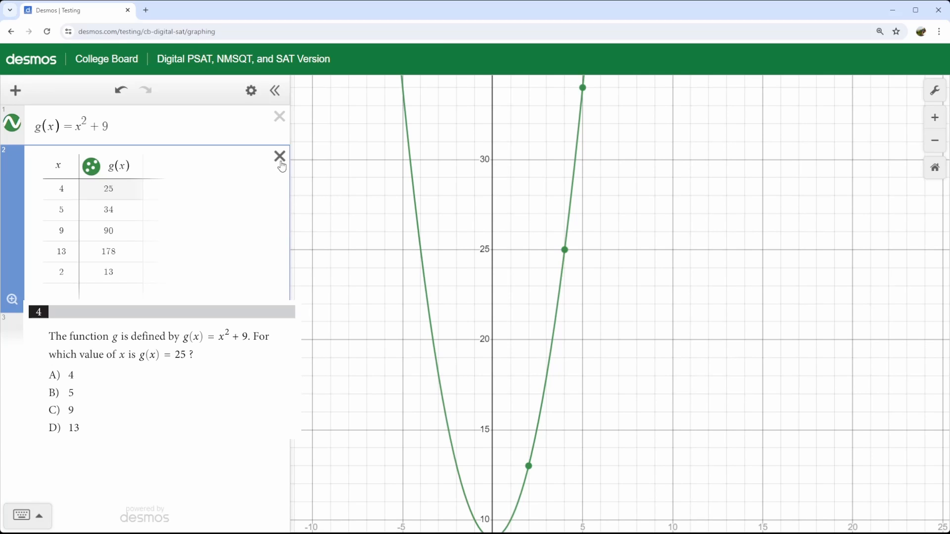
Delete the g(x) table and graph g(x) = 25 as a second expression
left_click(280, 159)
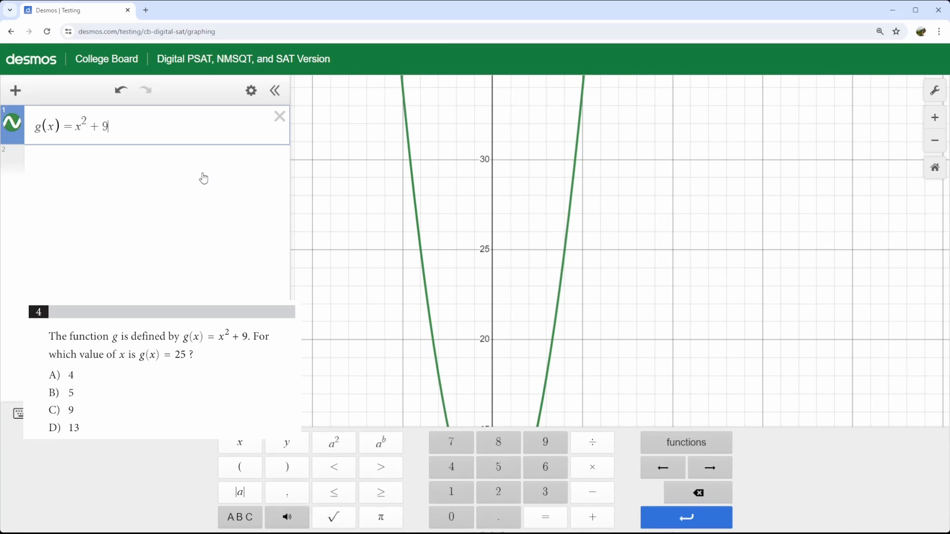
left_click(204, 178)
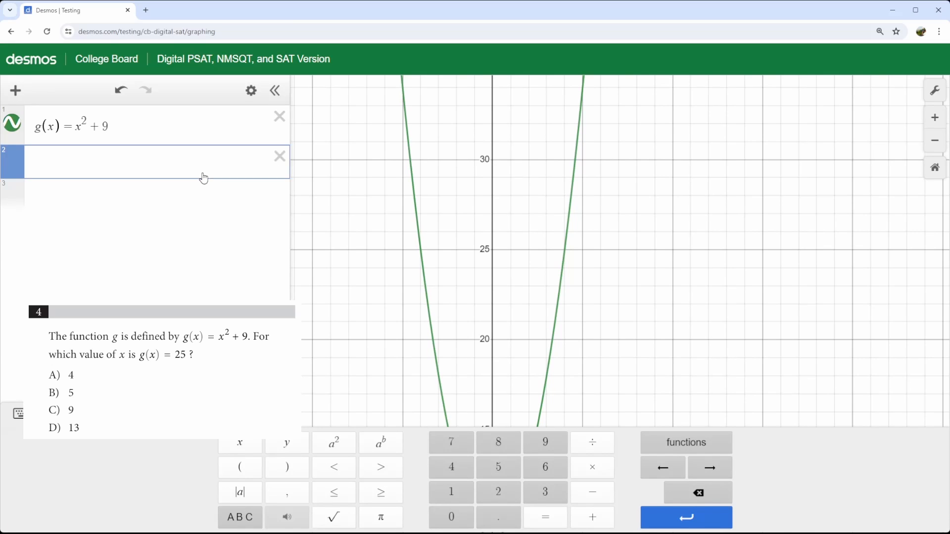
type("g(x)=")
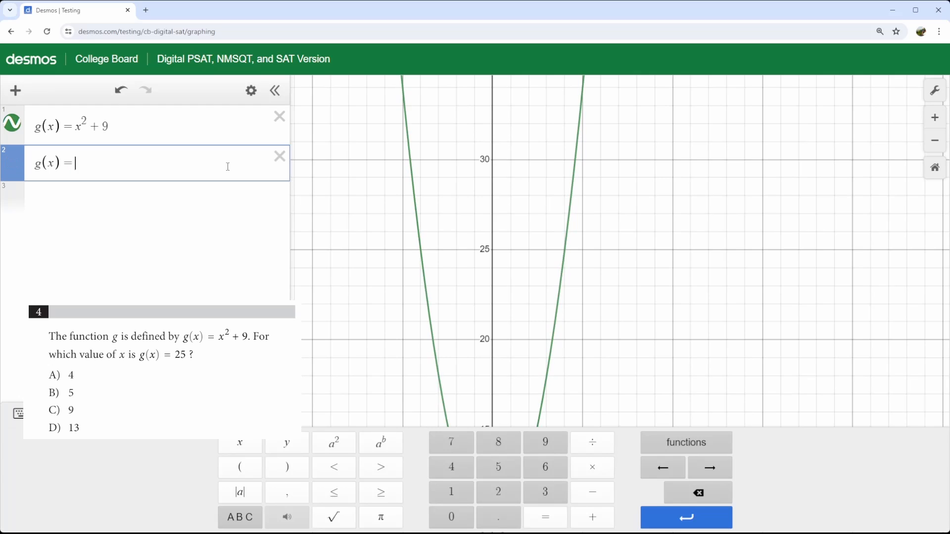
type("25")
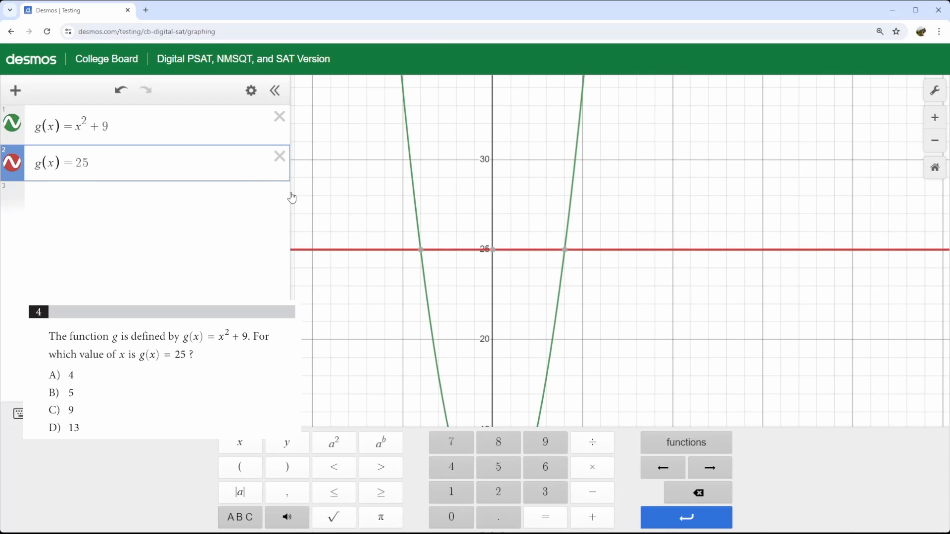
Check the right-hand intersection of the parabola with the line g(x) = 25
left_click(597, 250)
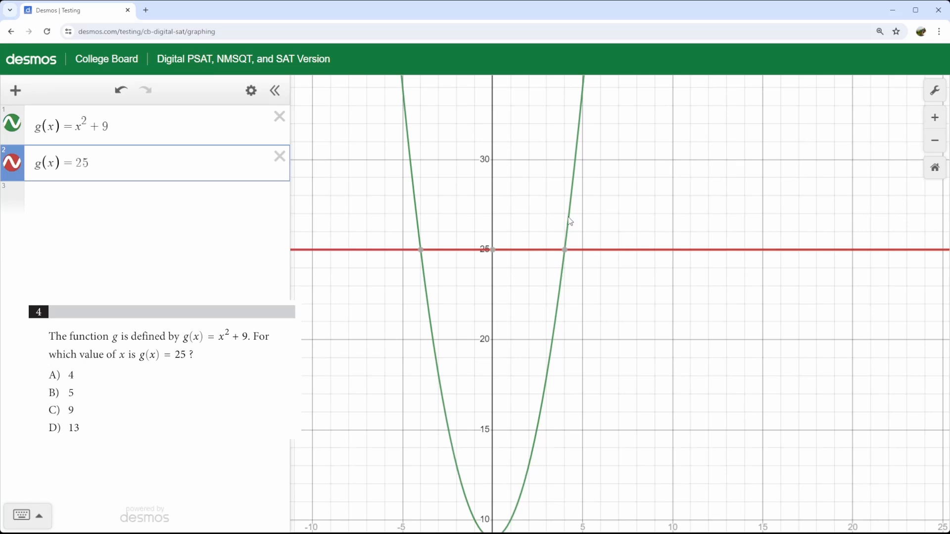
left_click(570, 222)
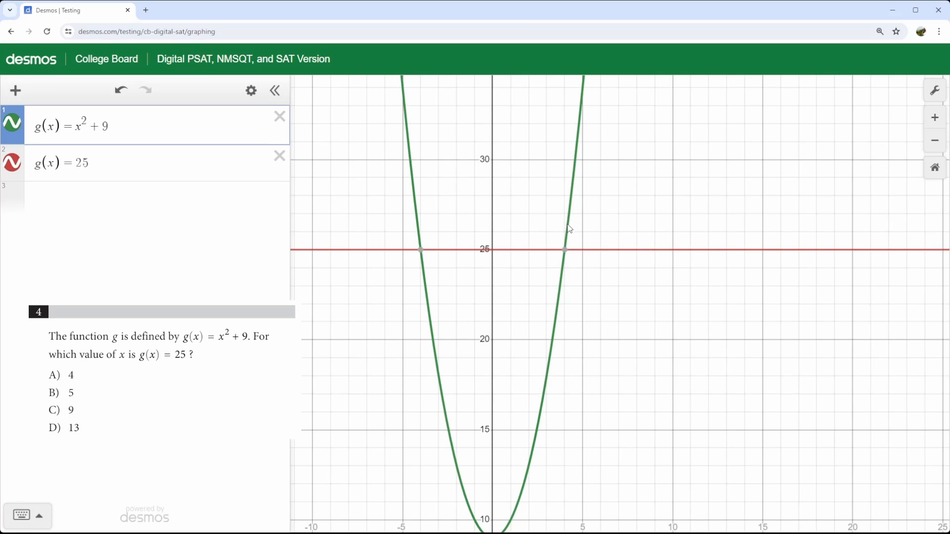
left_click_drag(568, 231, 565, 250)
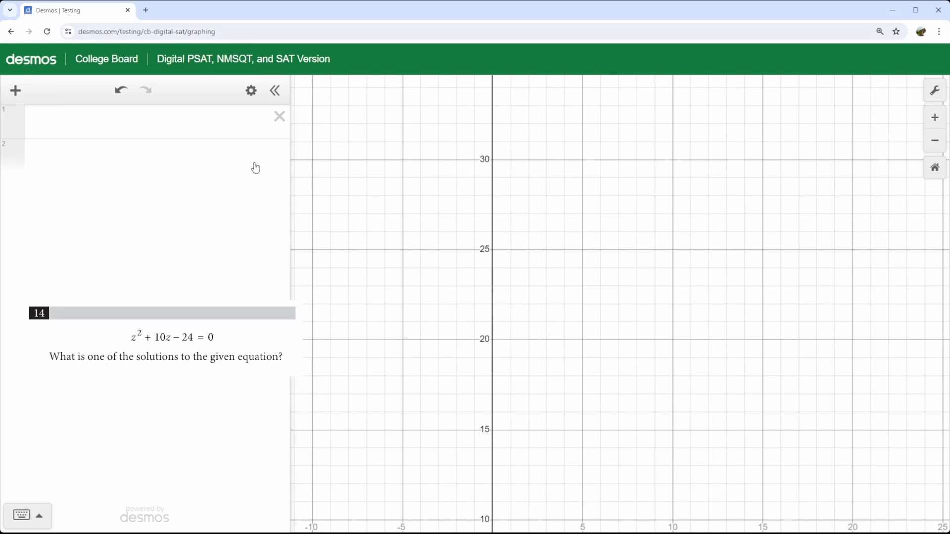
Enter the equation z² + 10z − 24 = 0 as the first expression
left_click(176, 121)
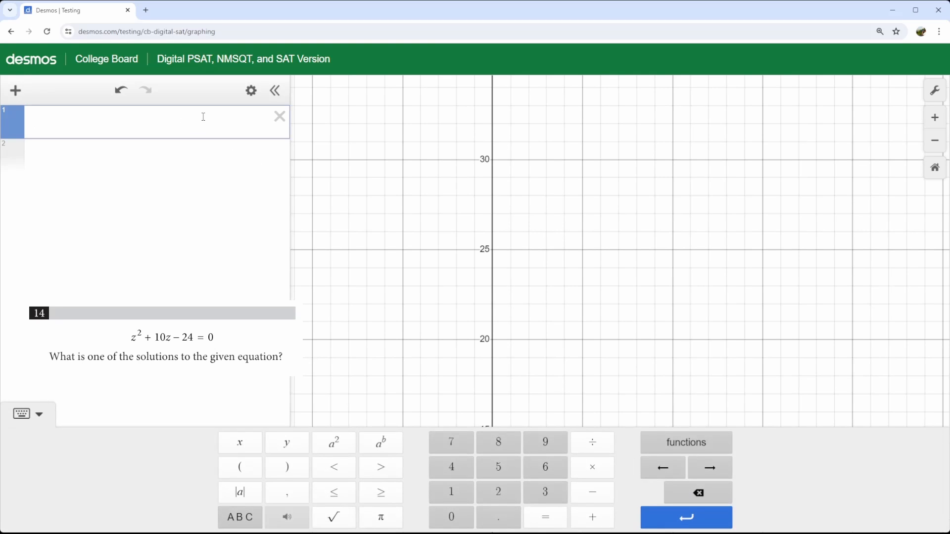
type("z")
left_click(337, 448)
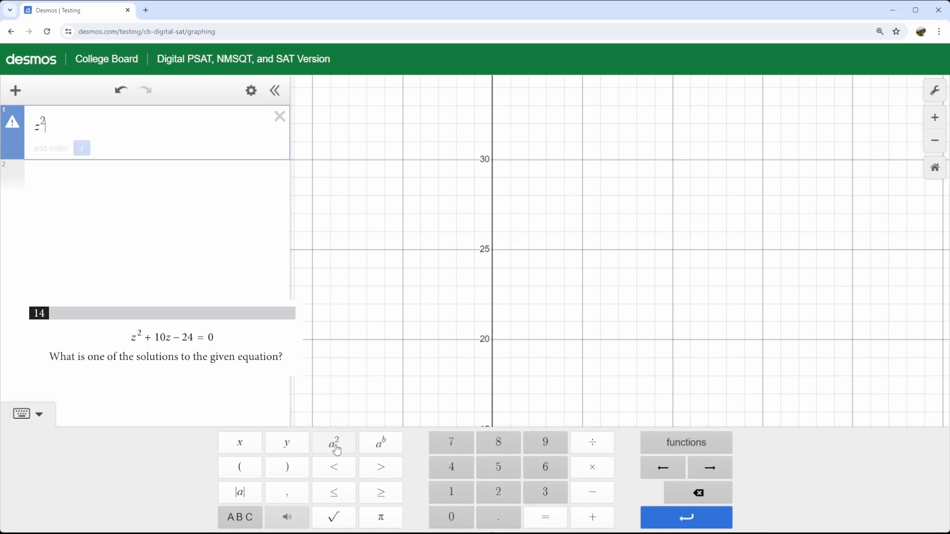
type("+10")
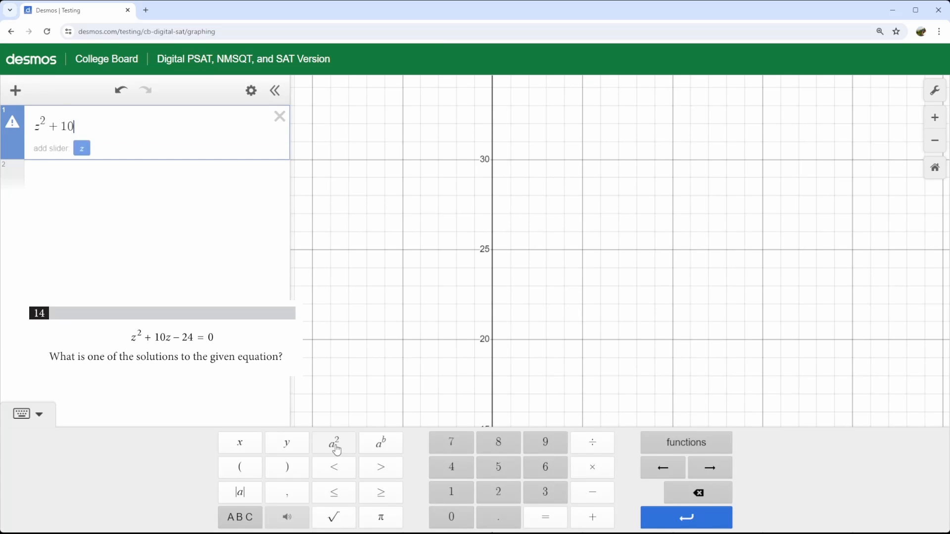
type("z-24")
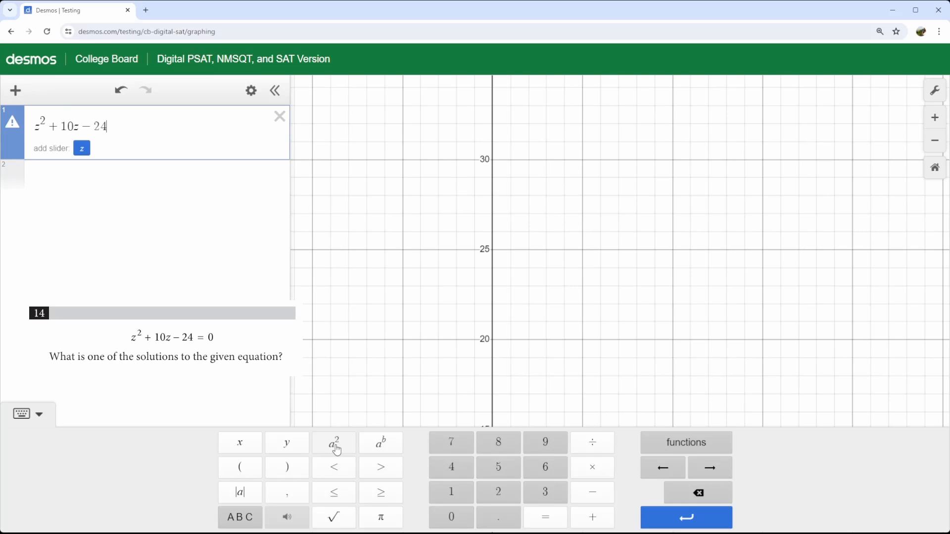
type("=0")
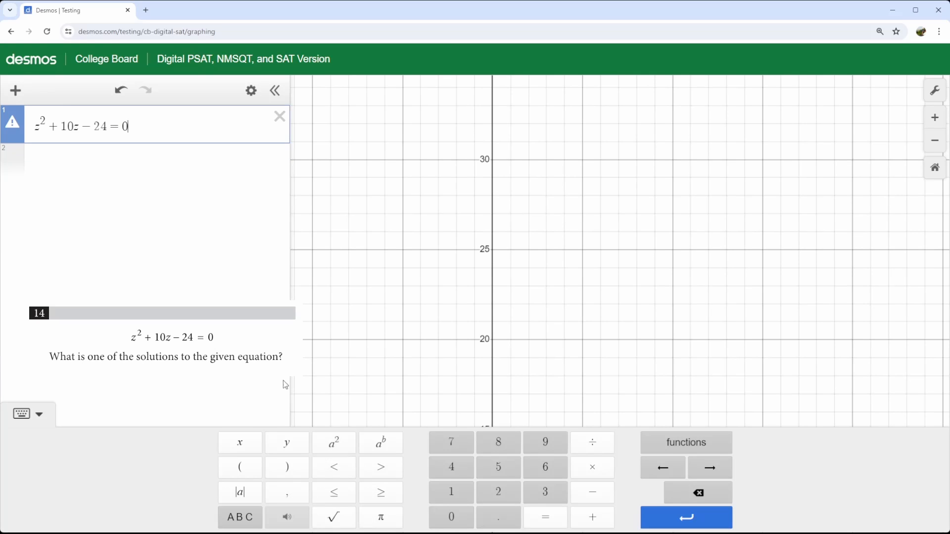
Replace both z variables in the quadratic equation with x so that it reads x² + 10x − 24 = 0
mouse_move(12, 127)
left_click(43, 127)
key("BackSpace")
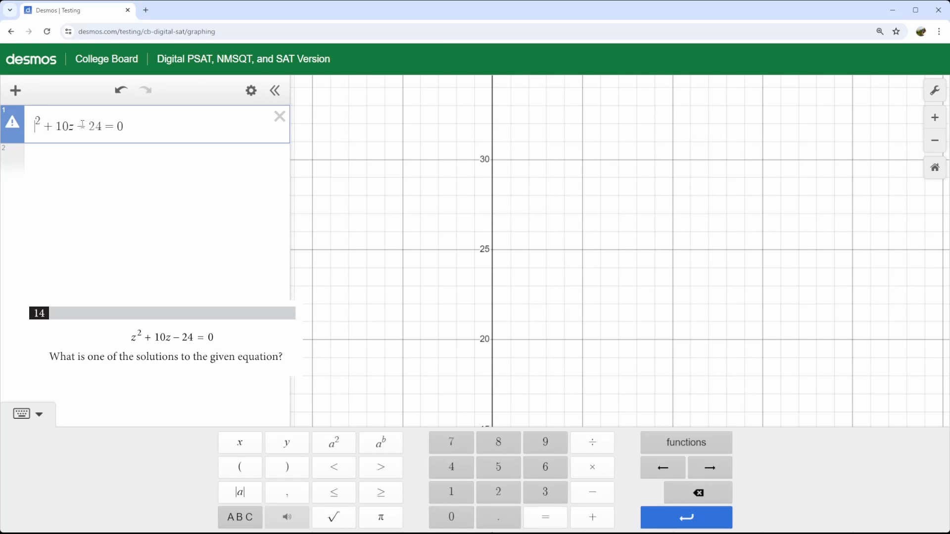
type("x")
key("Right")
key("Right")
key("Right")
key("Right")
key("Right")
key("Right")
key("Right")
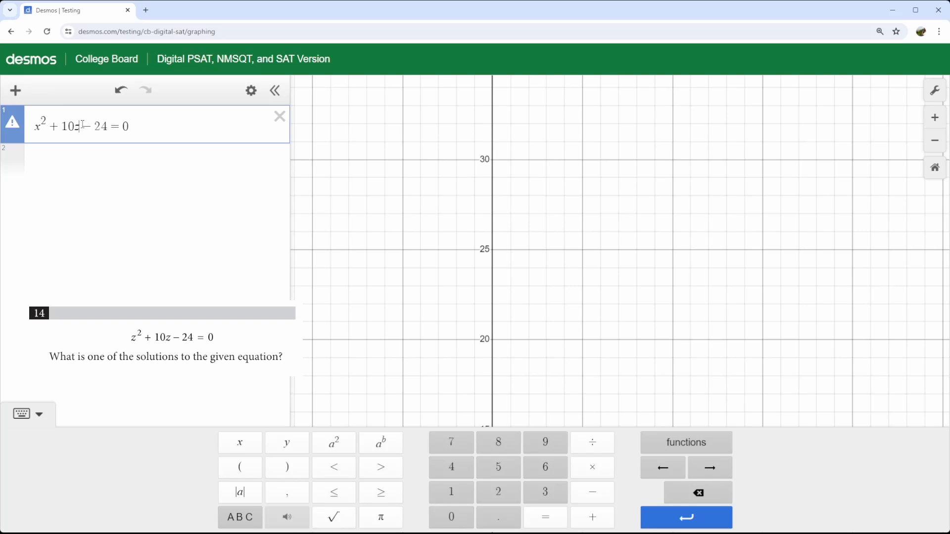
key("BackSpace")
type("x")
Restore the default graph view and check where both vertical solution lines cross the x-axis
left_click(935, 168)
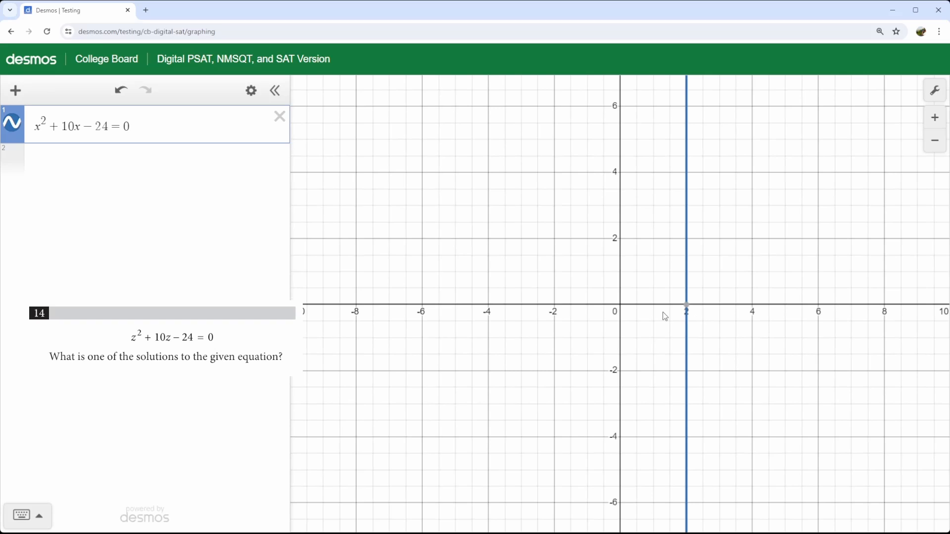
scroll(658, 312, "down", 3)
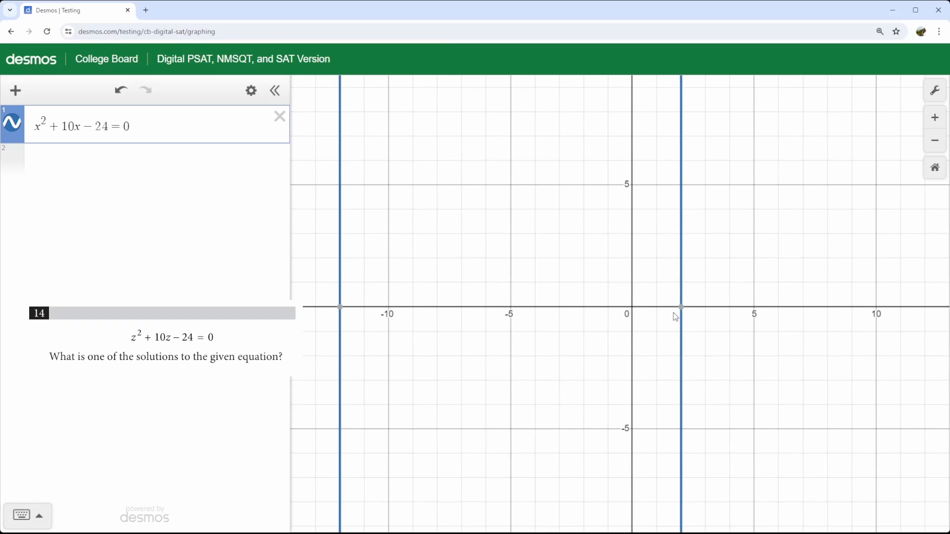
mouse_move(683, 312)
mouse_move(344, 313)
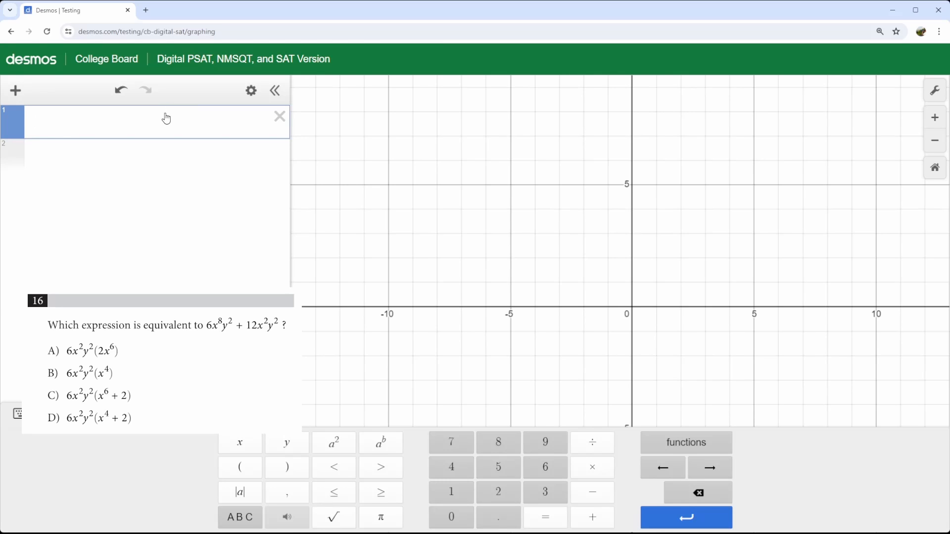
Enter the question's expression 6x⁸y² + 12x²y² as the first expression
type("6x")
left_click(376, 451)
type("8y")
left_click(347, 444)
type("+12x")
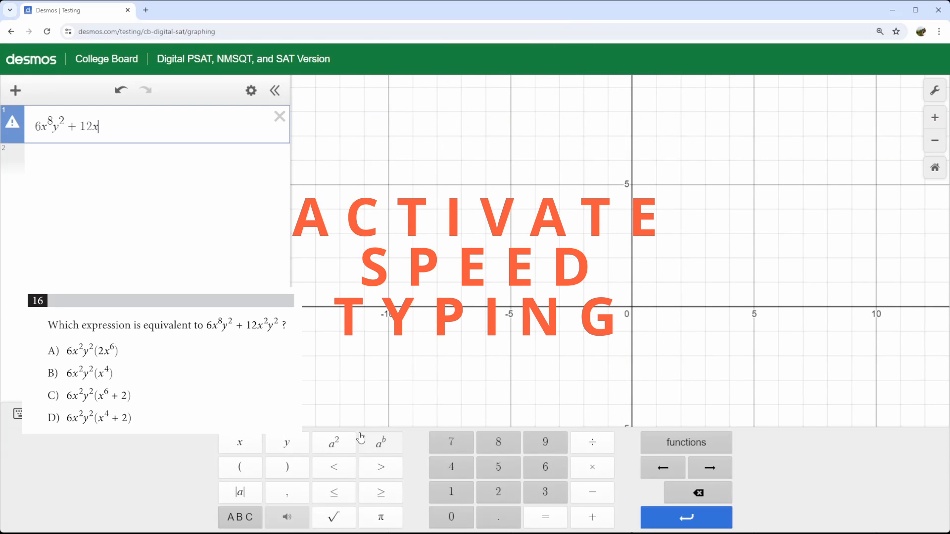
left_click(343, 445)
type("y")
left_click(343, 446)
Set 6x⁸y² + 12x²y² equal to 0 and inspect its graph along the x-axis
scroll(829, 225, "down", 5)
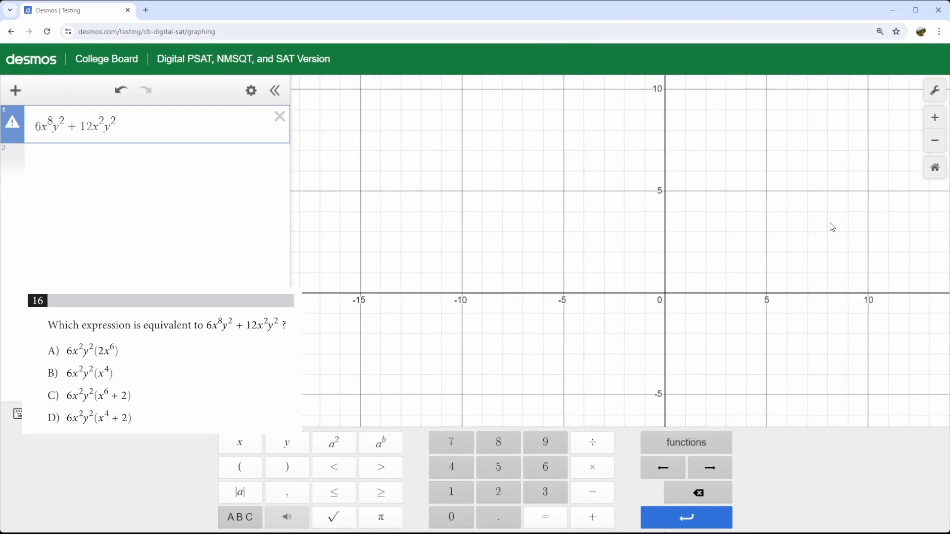
left_click(667, 253)
scroll(636, 271, "up", 4)
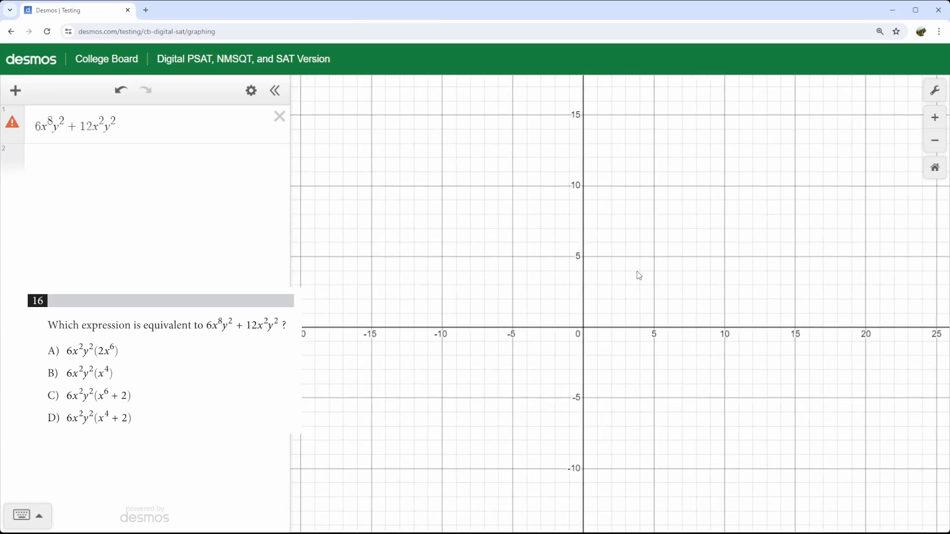
left_click_drag(619, 305, 639, 284)
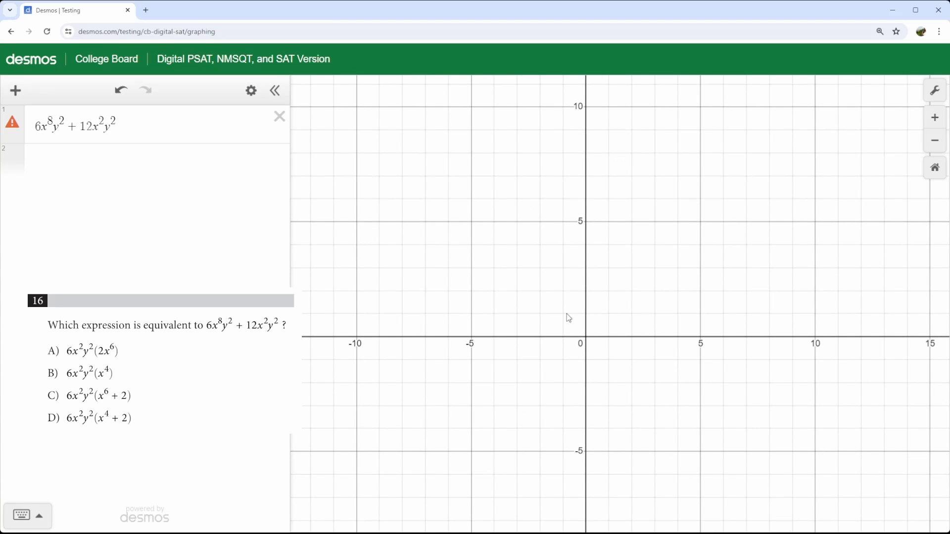
mouse_move(14, 130)
left_click(215, 125)
type("=0")
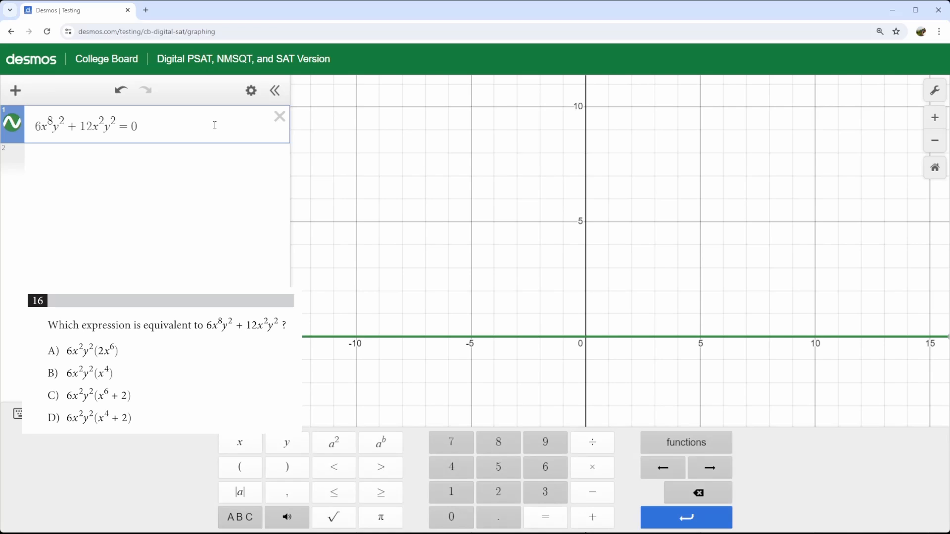
left_click(641, 343)
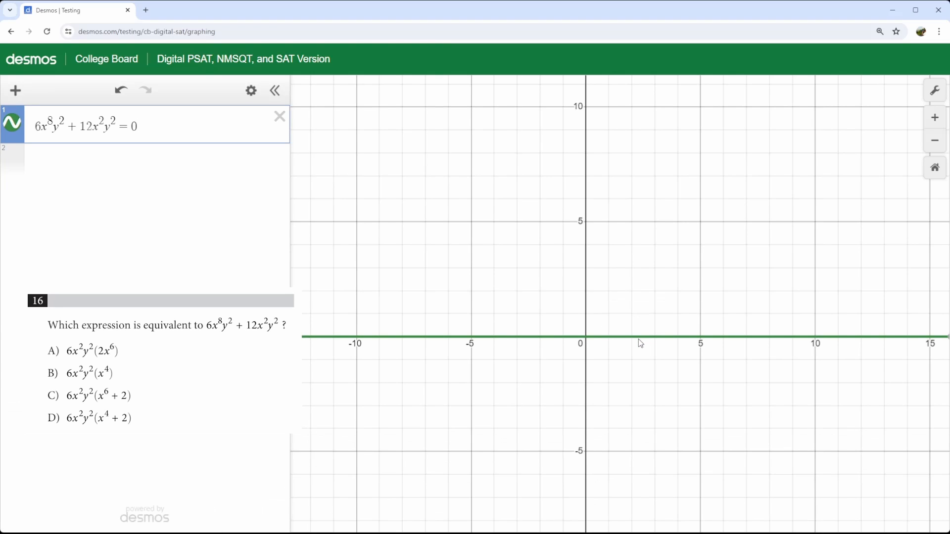
left_click_drag(638, 340, 586, 349)
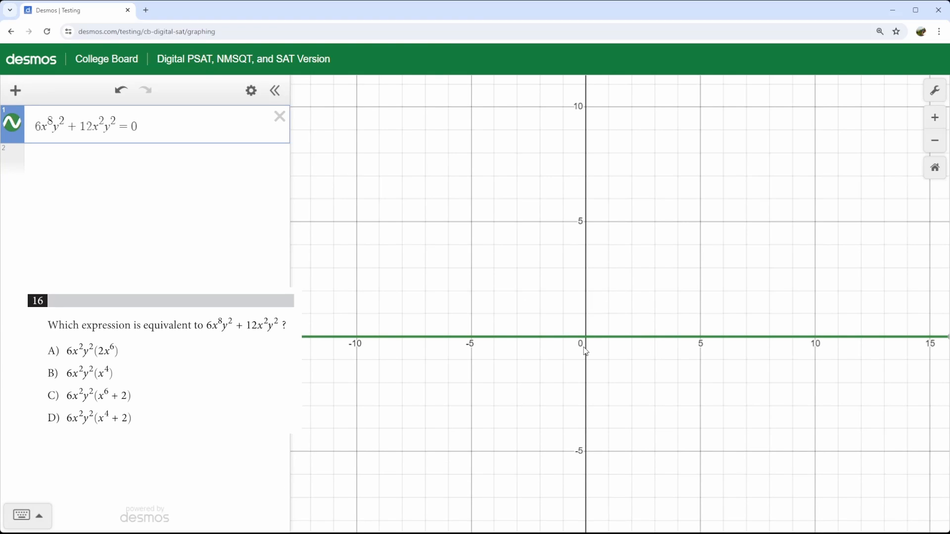
left_click(722, 312)
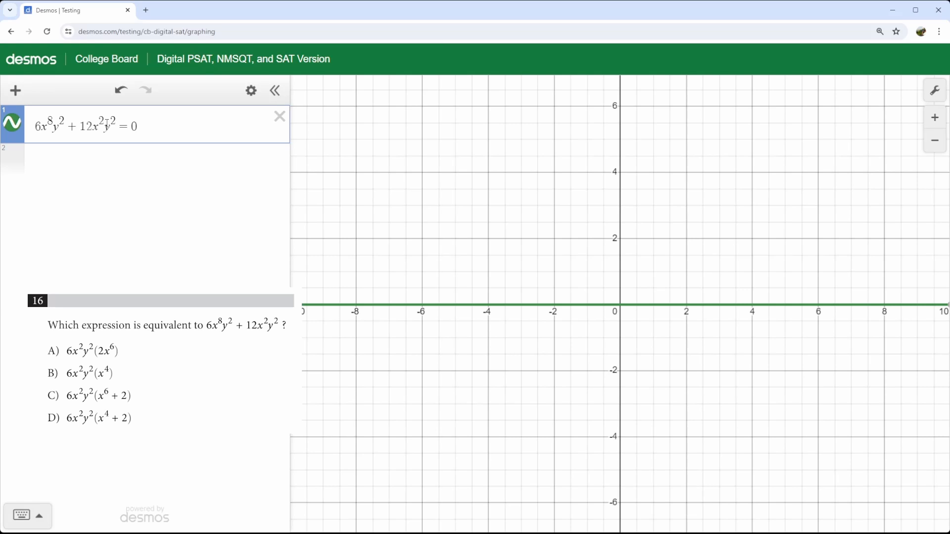
Set the right side of the 6x⁸y² + 12x²y² equation to 1
left_click(147, 129)
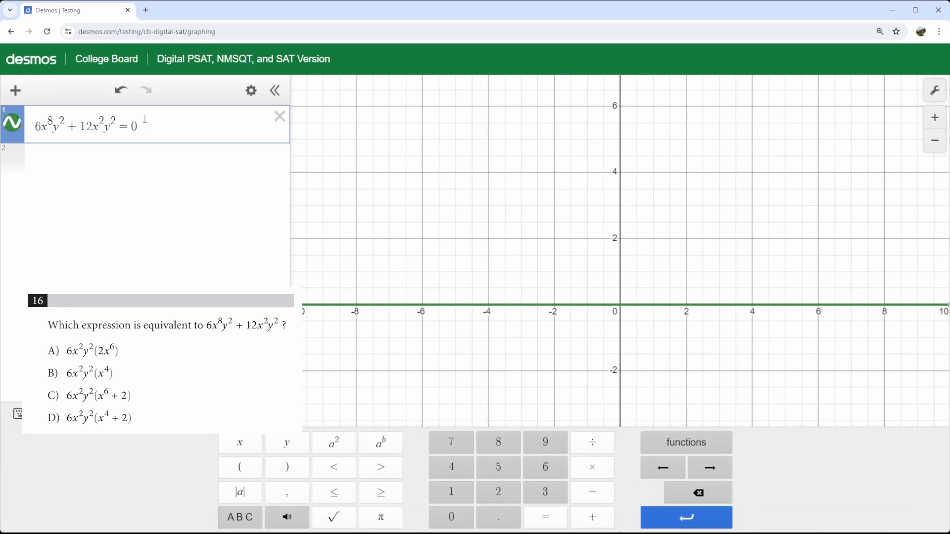
key("BackSpace")
type("1")
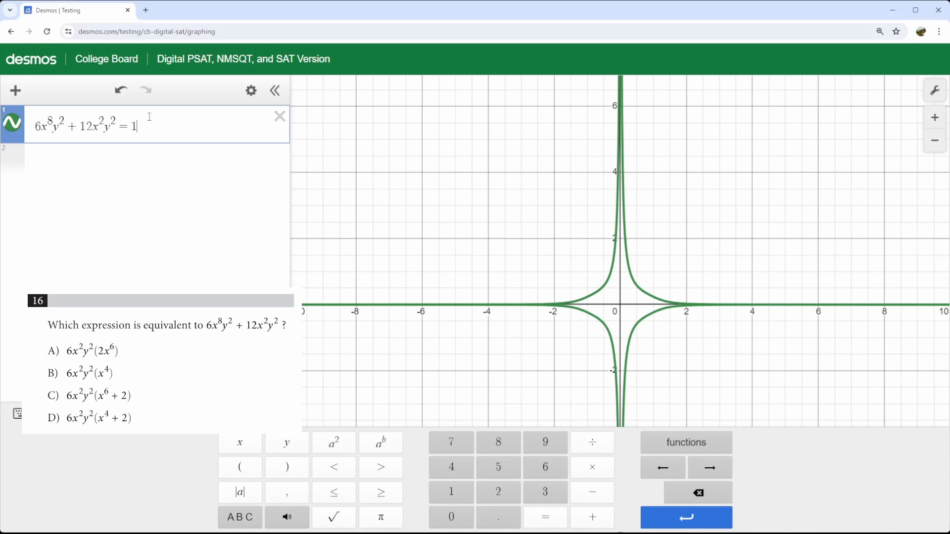
left_click_drag(35, 131, 113, 122)
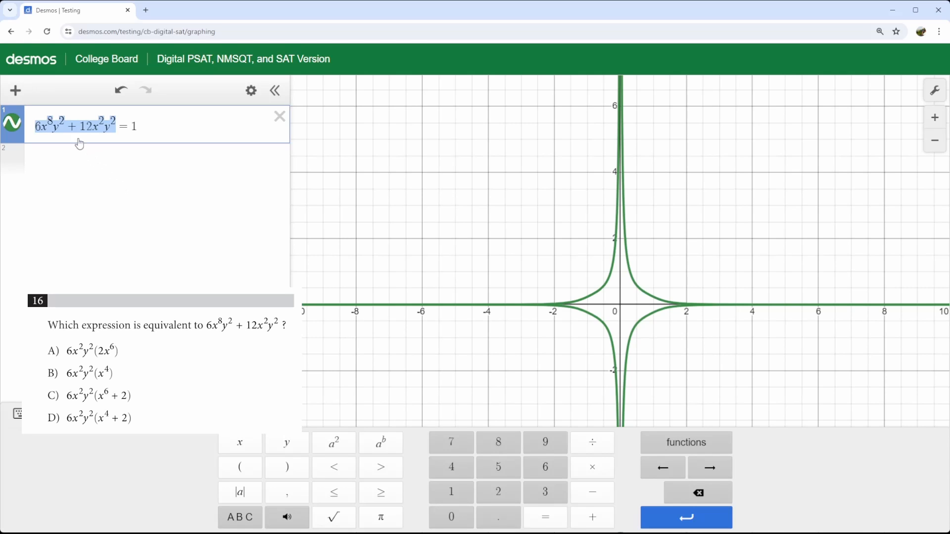
left_click(63, 128)
left_click_drag(34, 127, 118, 121)
left_click(103, 123)
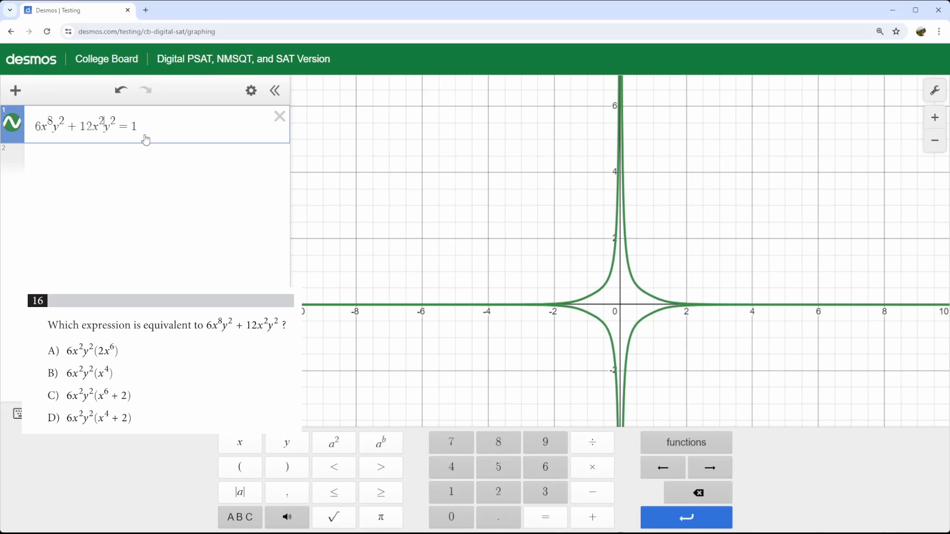
Enter the common factor 6x²y² as the second expression and duplicate it three times
left_click(148, 170)
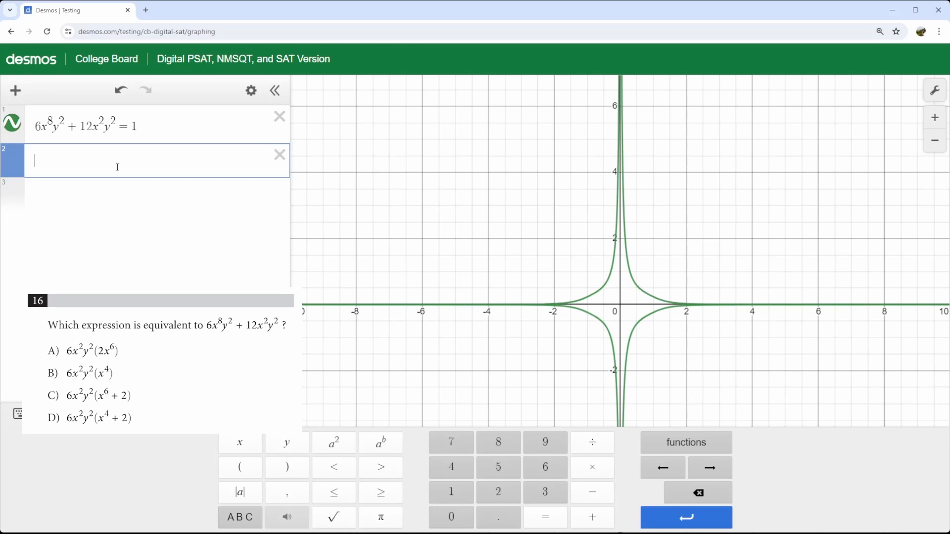
type("6x")
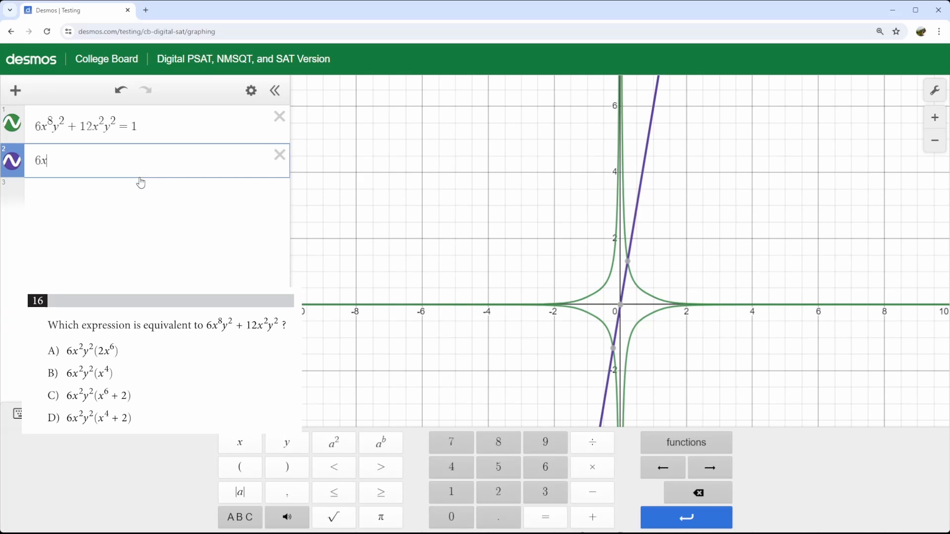
left_click(344, 444)
type("y")
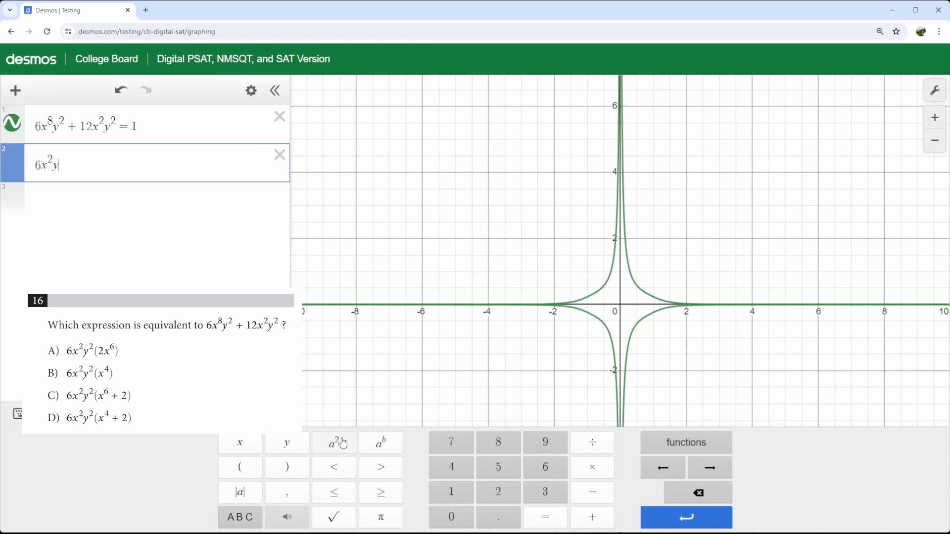
left_click(344, 444)
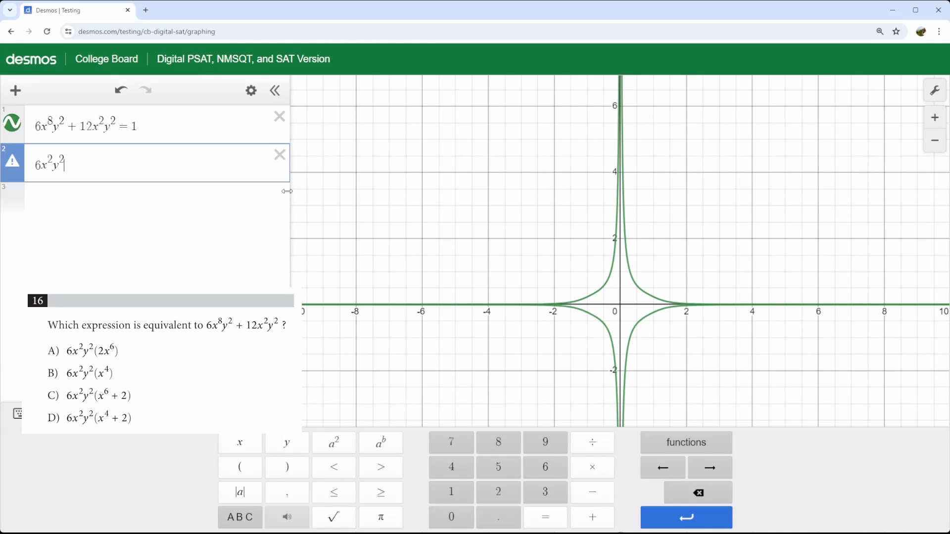
left_click(252, 91)
left_click(243, 161)
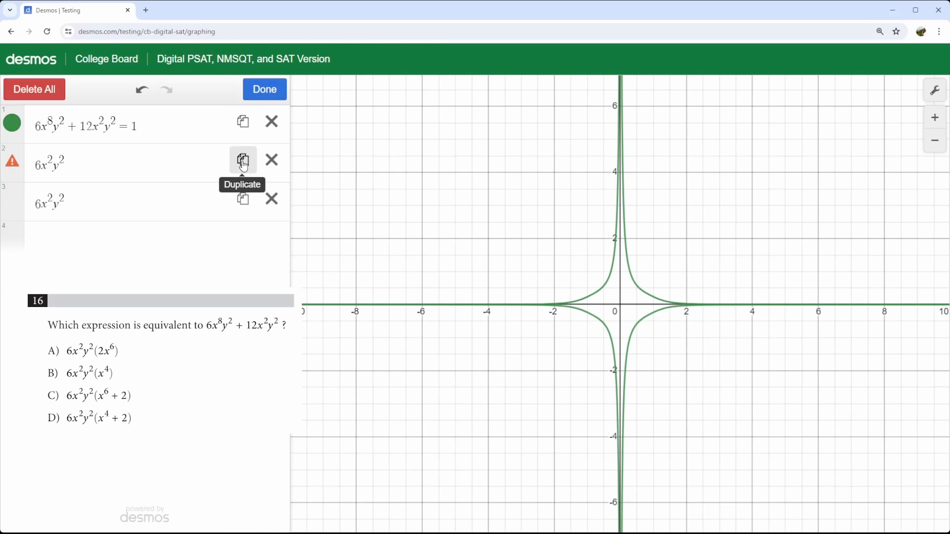
left_click(243, 161)
left_click(243, 161)
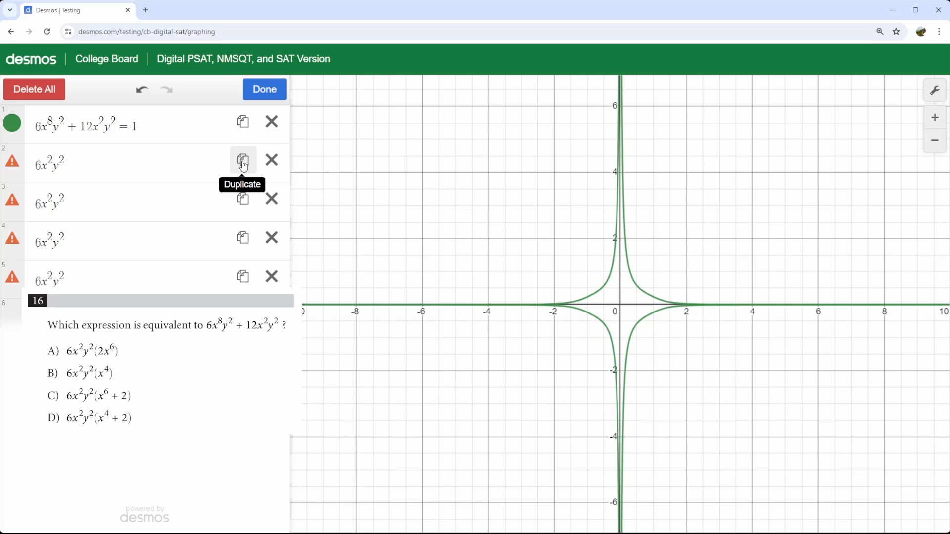
Complete the four 6x²y² expressions with the answer-choice factors (2x⁶), (x⁴), (x⁶ + 2) and (x⁴ + 2), in order
left_click(167, 162)
type("(")
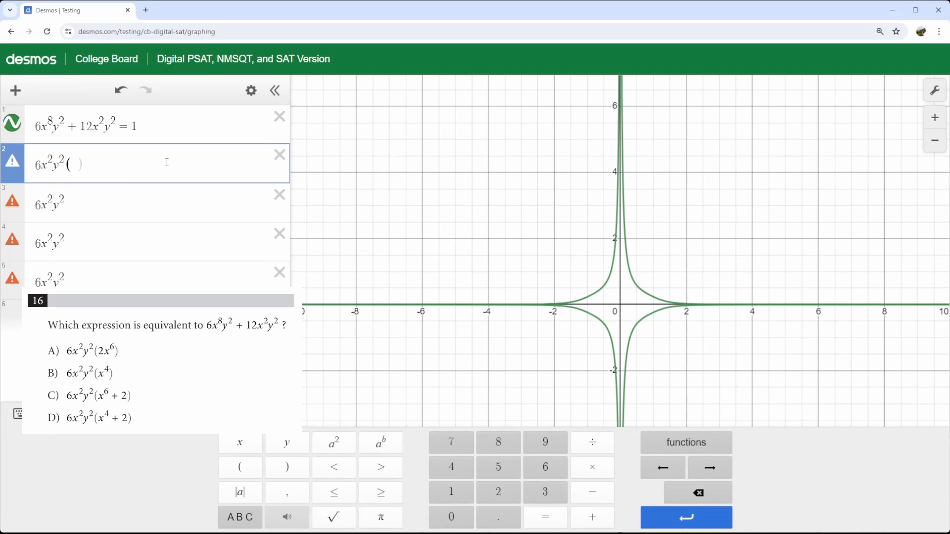
type("2x^6")
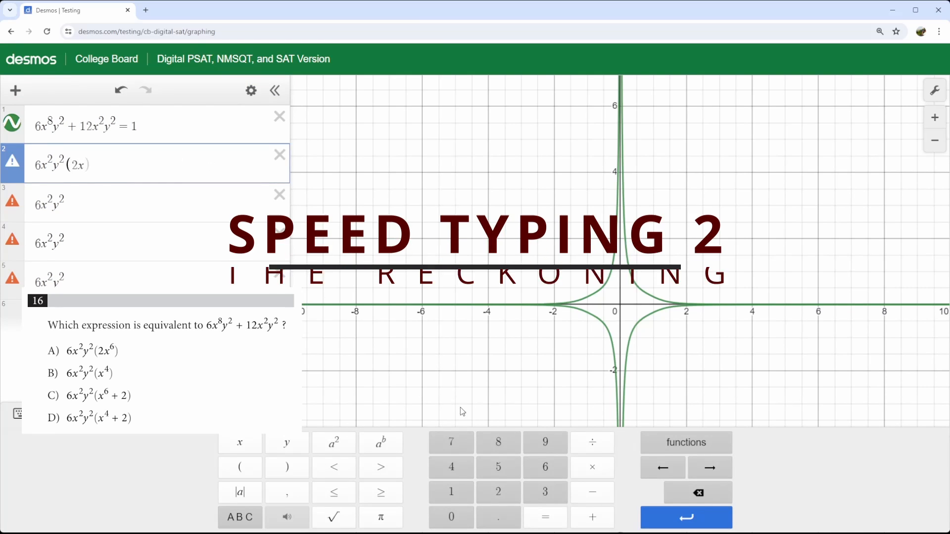
key("Down")
type("(x^4")
key("Down")
type("(x^6")
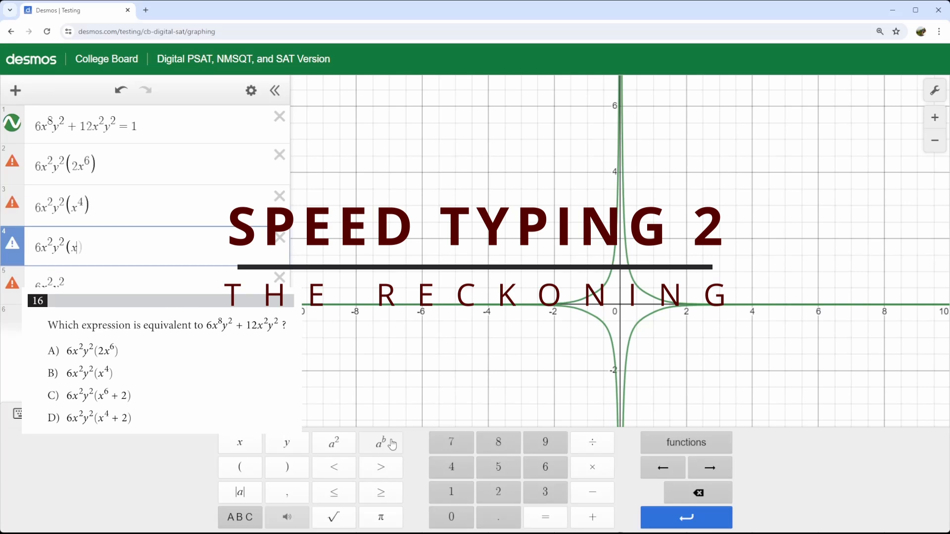
key("Right")
type("+2")
key("Down")
type("(x^4")
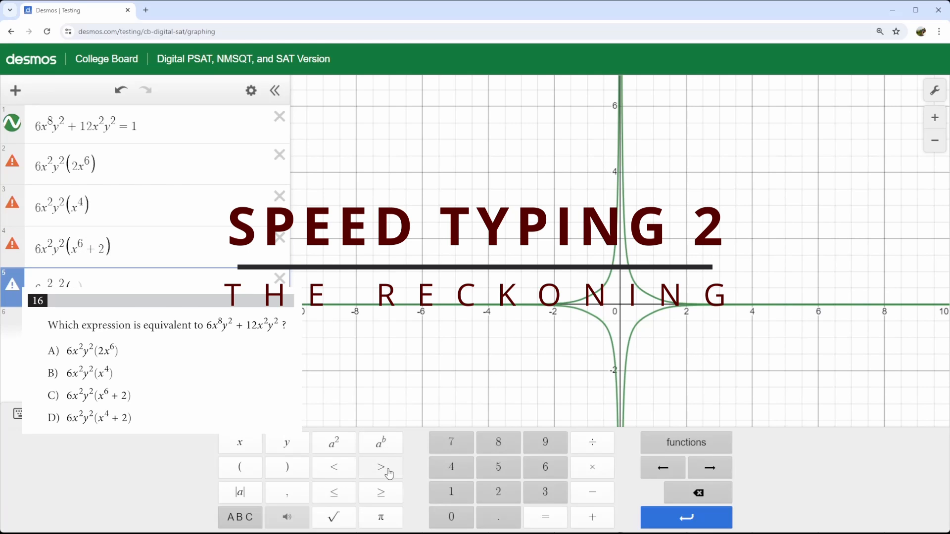
key("Right")
type("+2")
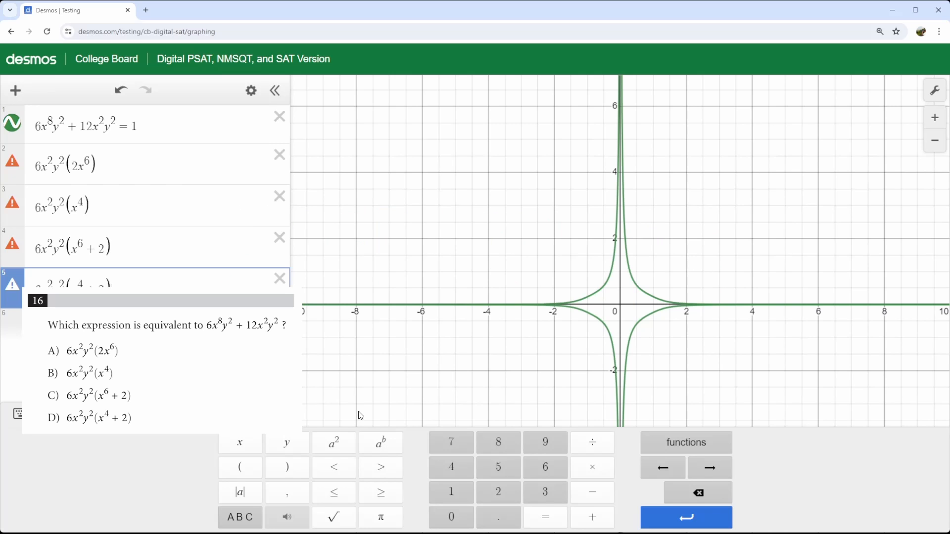
Set each of the four answer-choice expressions equal to 1
left_click(232, 172)
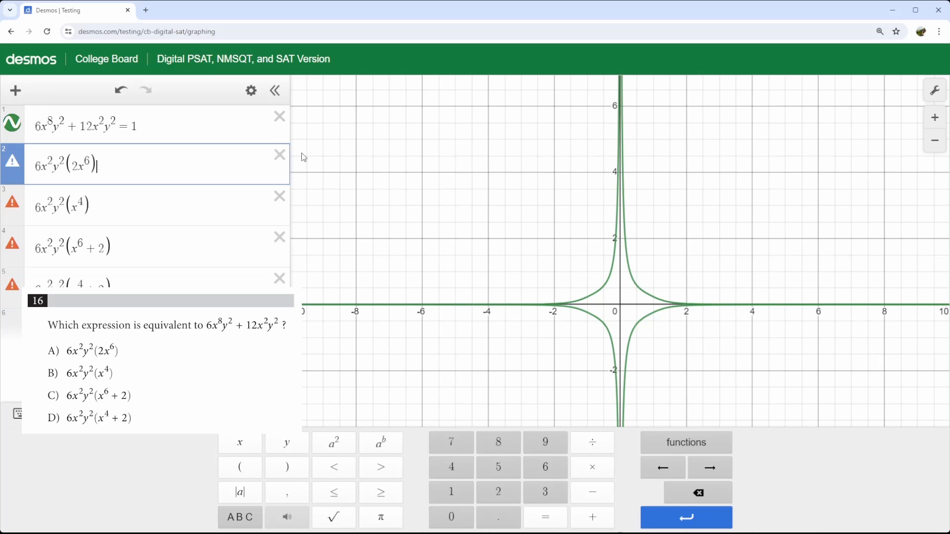
type("=1")
key("Down")
type("=1")
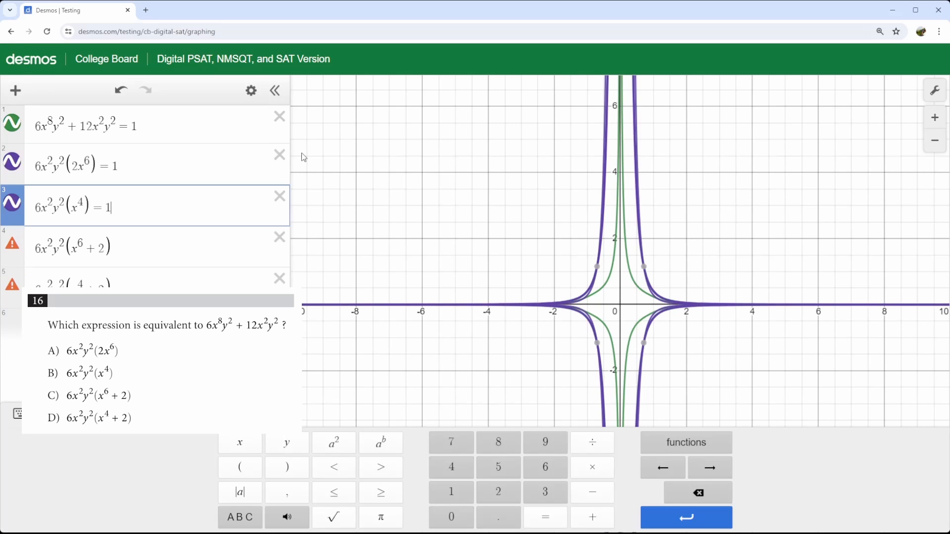
key("Down")
type("=1")
key("Down")
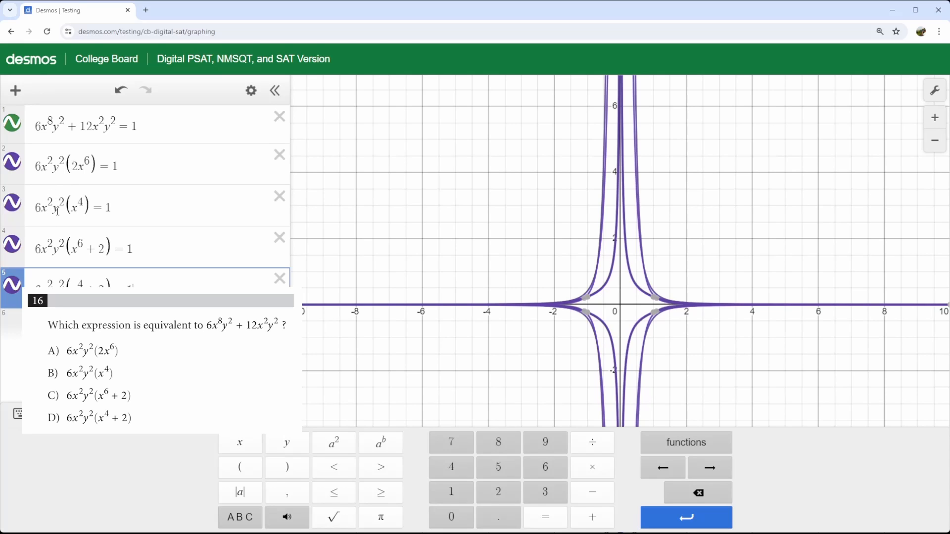
Highlight the graph of the original equation, 6x⁸y² + 12x²y² = 1, and examine it against the answer-choice curves near the origin
left_click(37, 250)
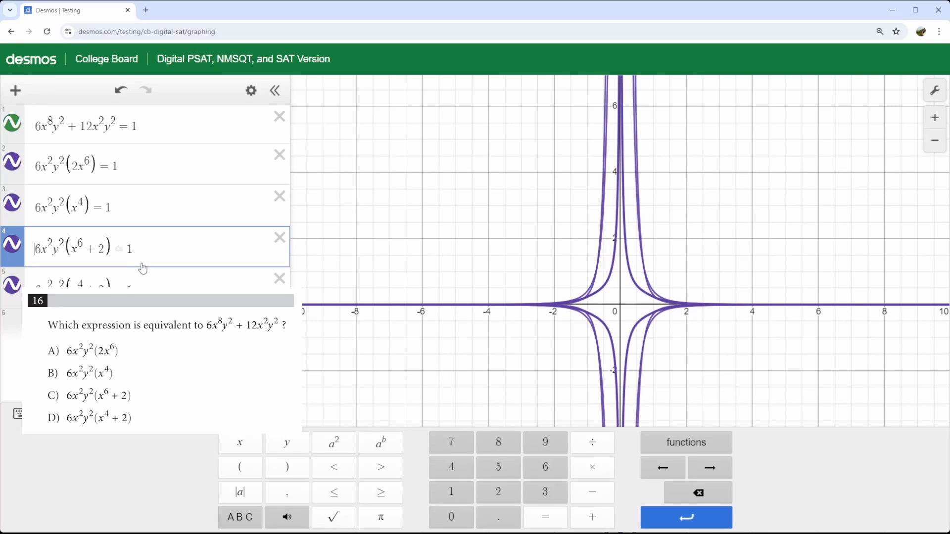
left_click(151, 124)
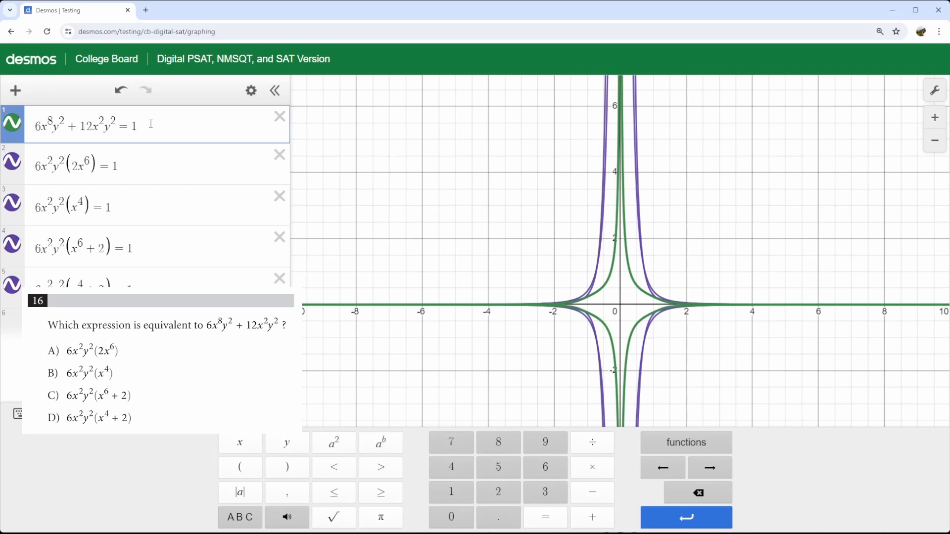
scroll(621, 312, "up", 4)
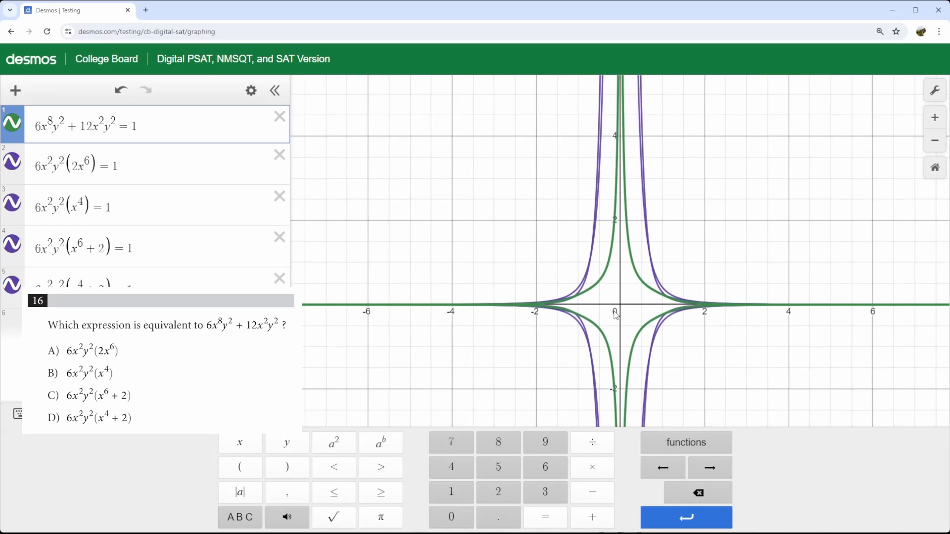
left_click(621, 316)
scroll(622, 315, "up", 3)
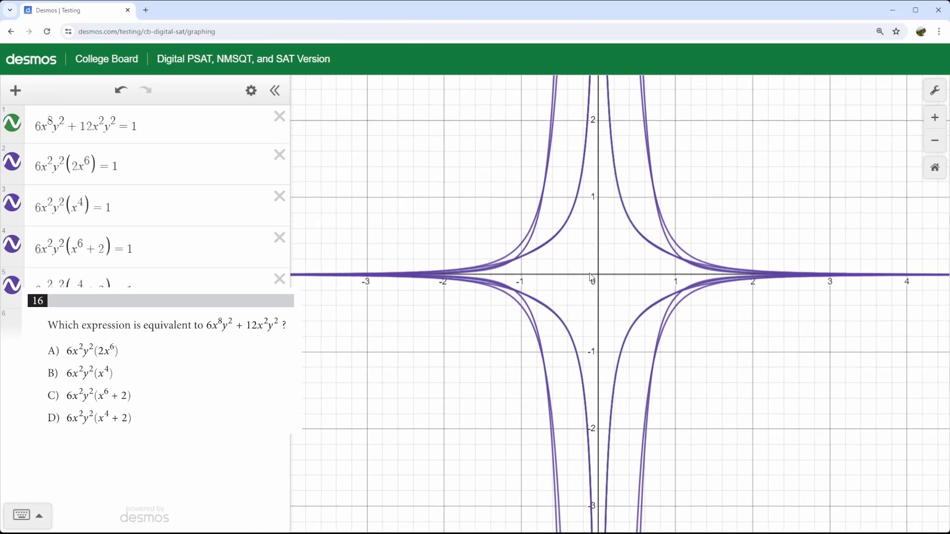
left_click(92, 126)
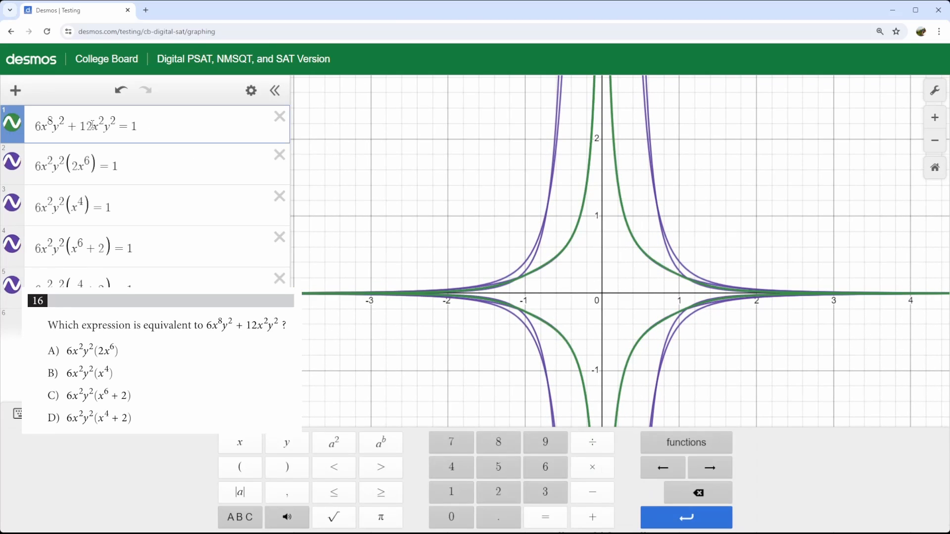
Toggle the graph of 6x²y²(2x⁶) = 1 repeatedly to compare it with the original curve, leaving it hidden
left_click(140, 164)
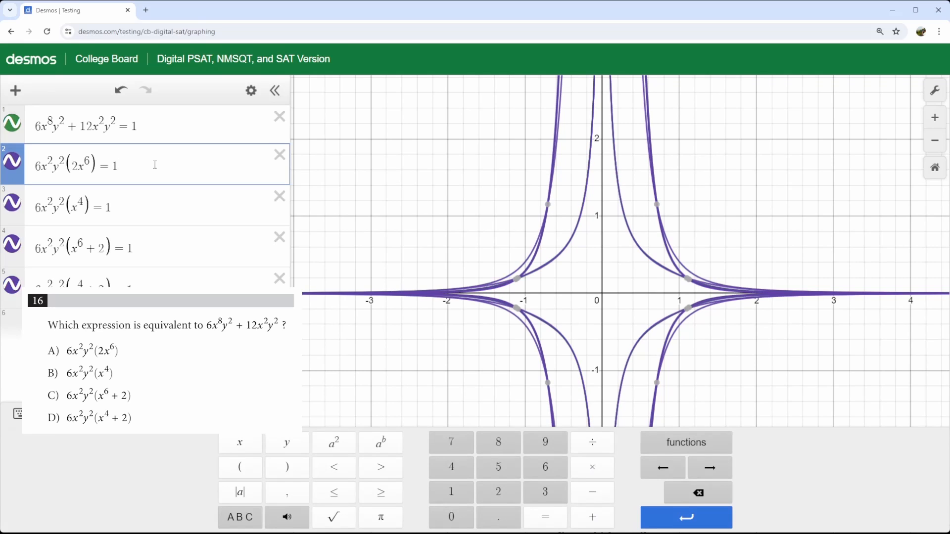
left_click(17, 163)
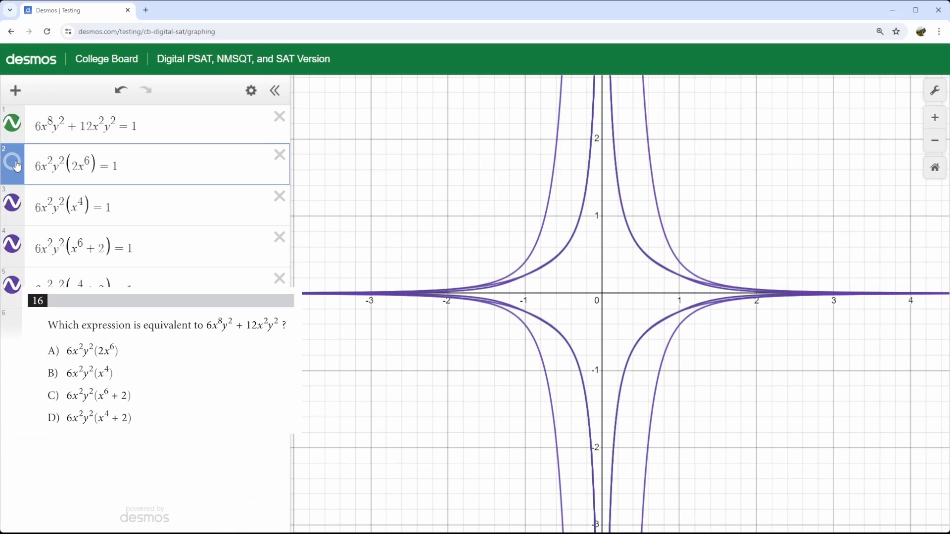
left_click(16, 166)
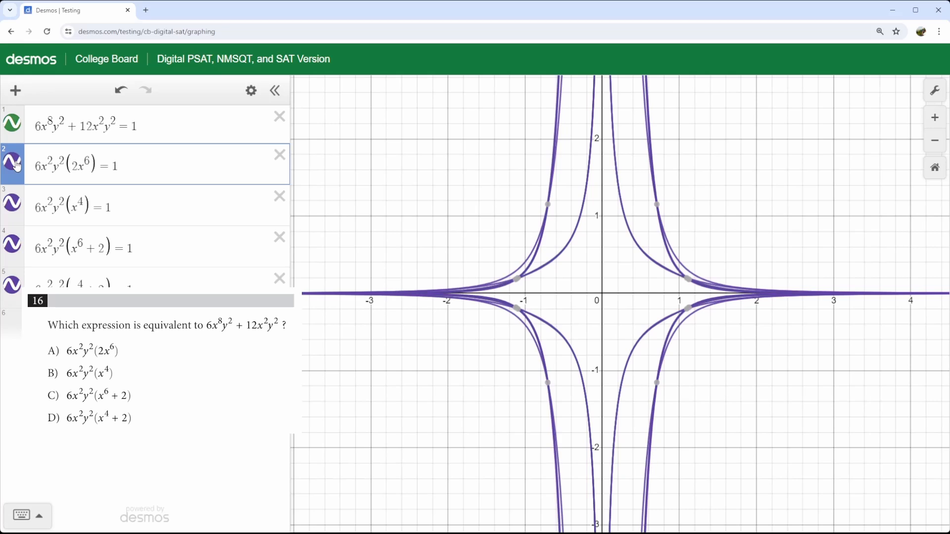
left_click(16, 166)
left_click(17, 166)
left_click(17, 166)
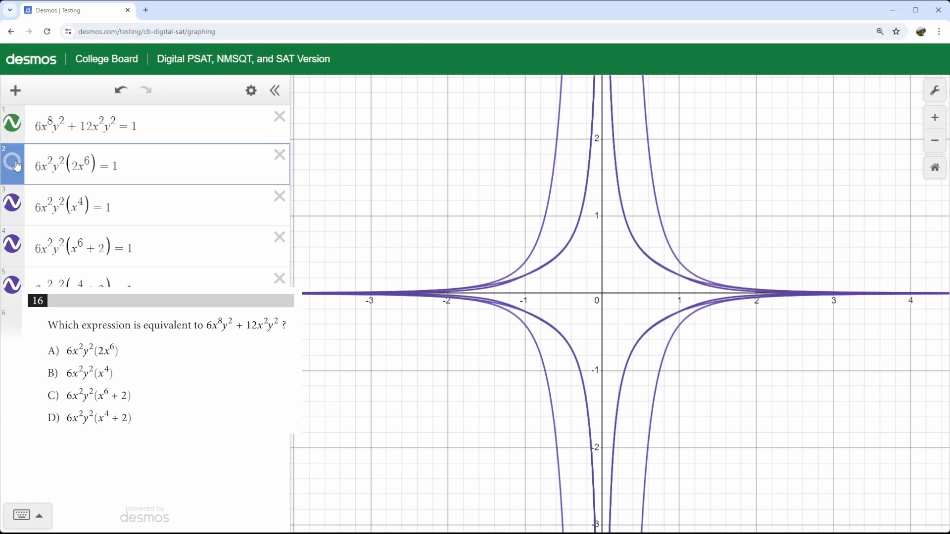
left_click(17, 166)
left_click(17, 166)
left_click(16, 165)
left_click(17, 165)
left_click(17, 166)
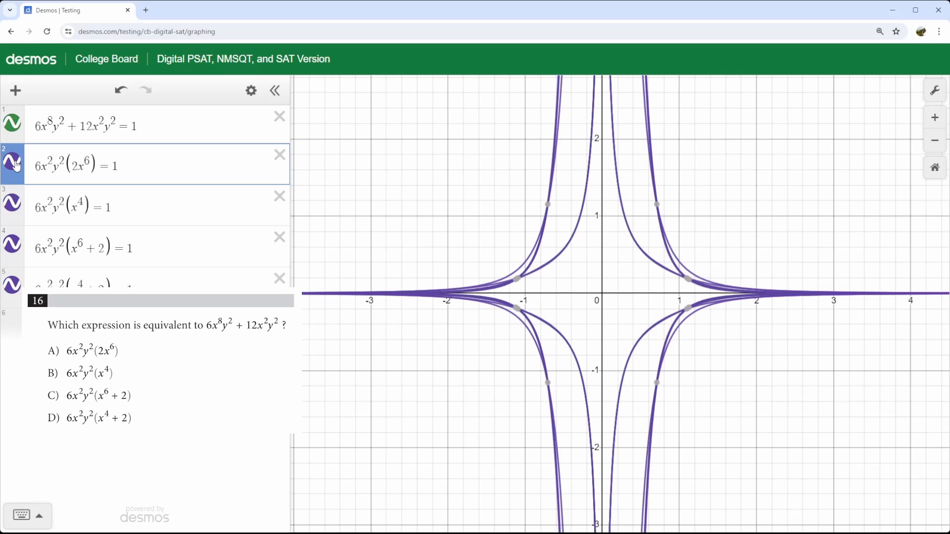
left_click(17, 166)
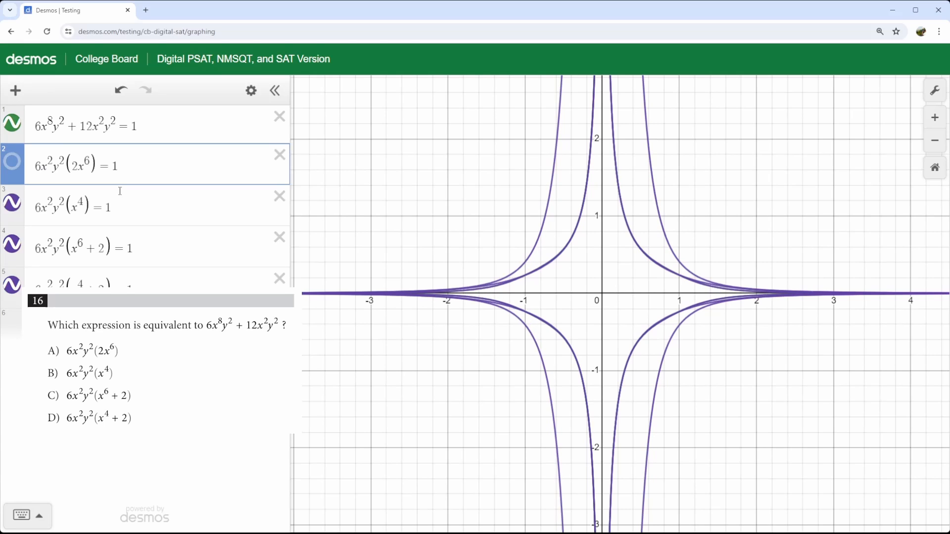
Toggle the graph of 6x²y²(x⁴) = 1 to compare it with the original curve, leaving it hidden
left_click(170, 209)
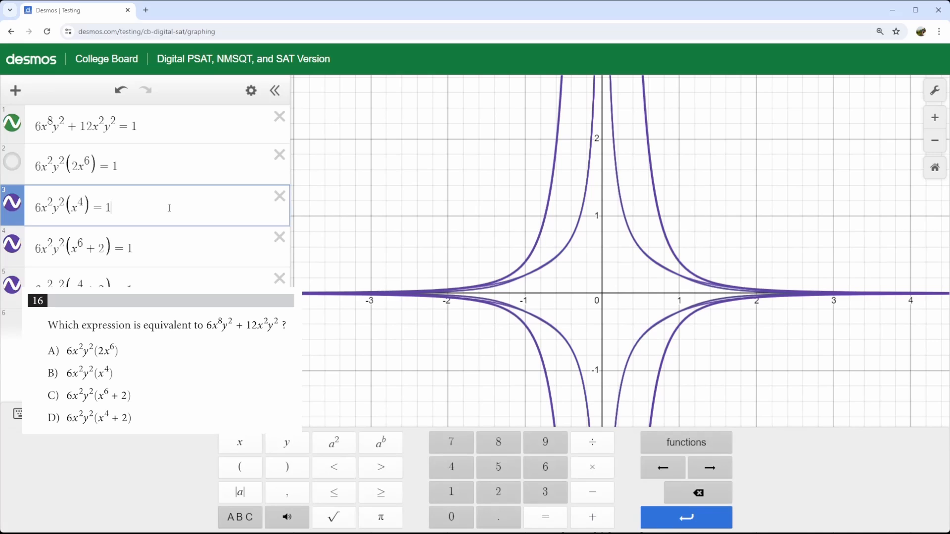
left_click(14, 202)
left_click(14, 202)
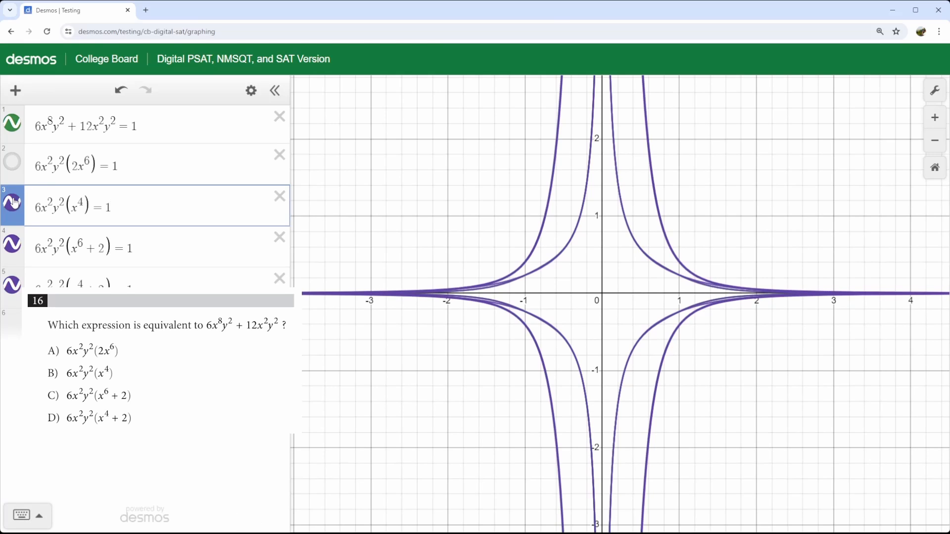
left_click(14, 202)
left_click(14, 203)
left_click(15, 203)
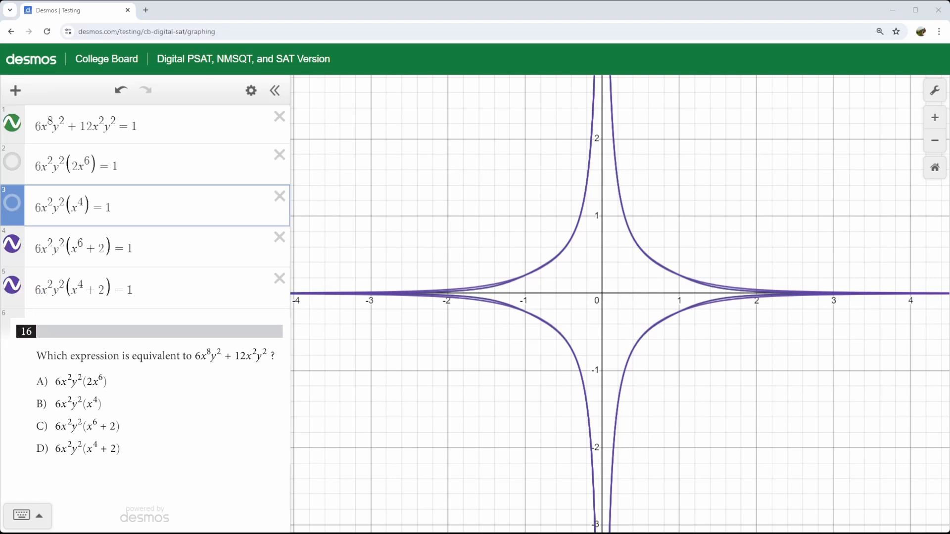
Toggle the graph of 6x²y²(x⁶ + 2) = 1 to compare it with the remaining curves near the origin, leaving it shown
left_click(190, 246)
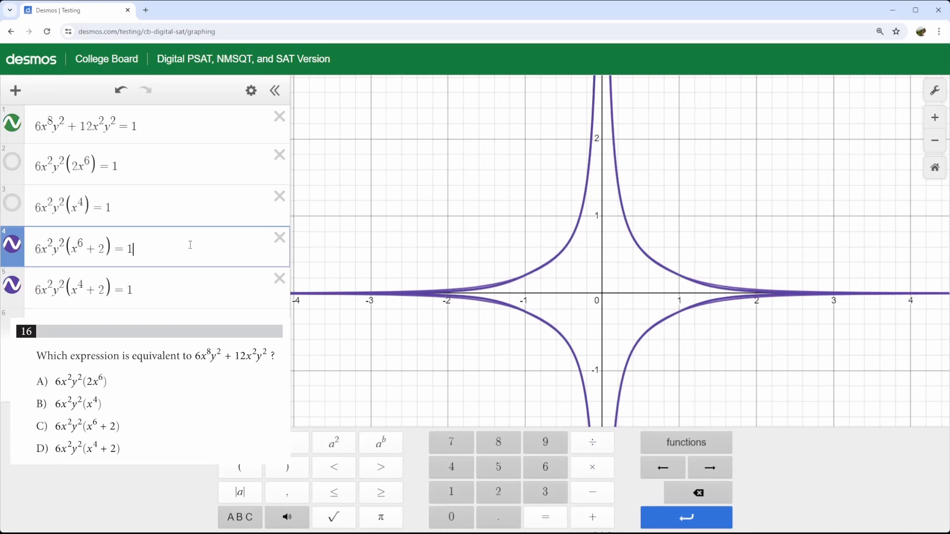
left_click(13, 247)
left_click(12, 249)
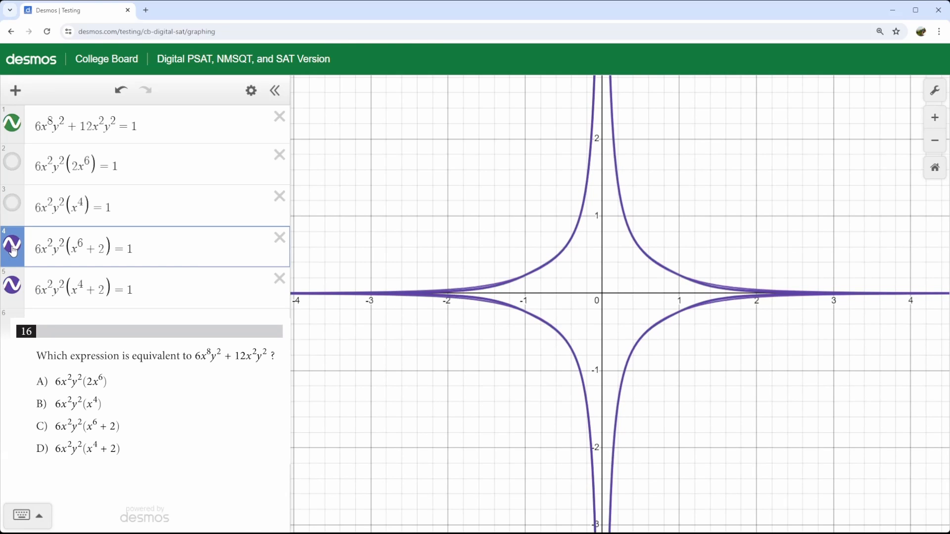
scroll(583, 296, "up", 5)
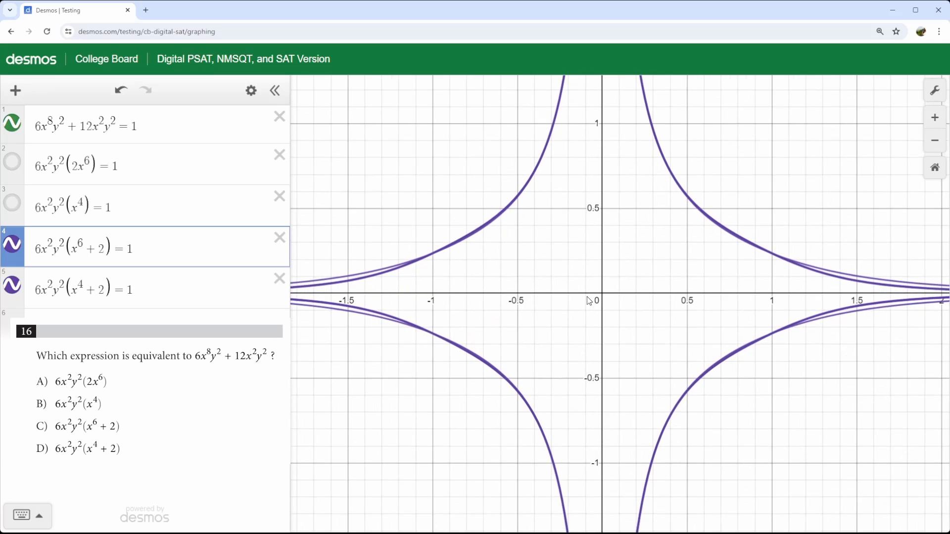
left_click(12, 246)
left_click(13, 246)
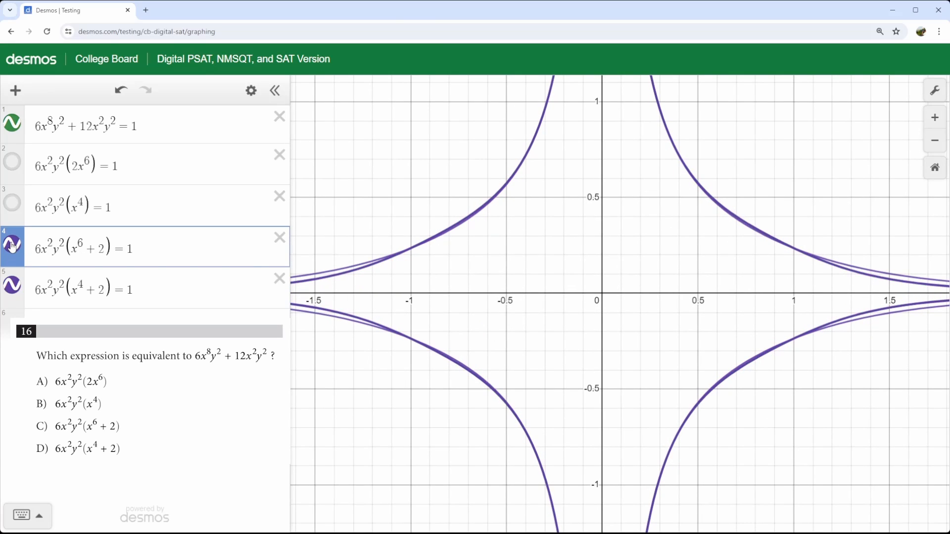
left_click(12, 247)
left_click(13, 247)
left_click(12, 245)
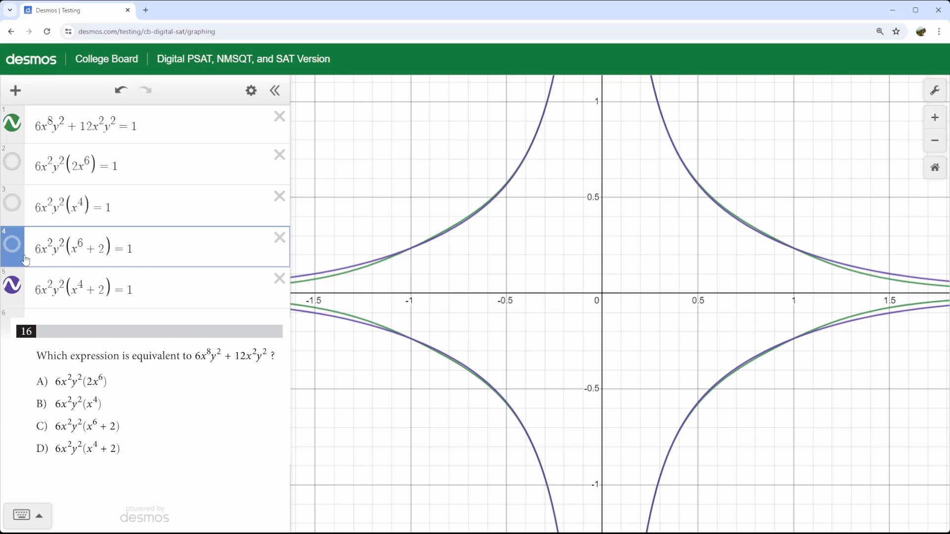
left_click(10, 245)
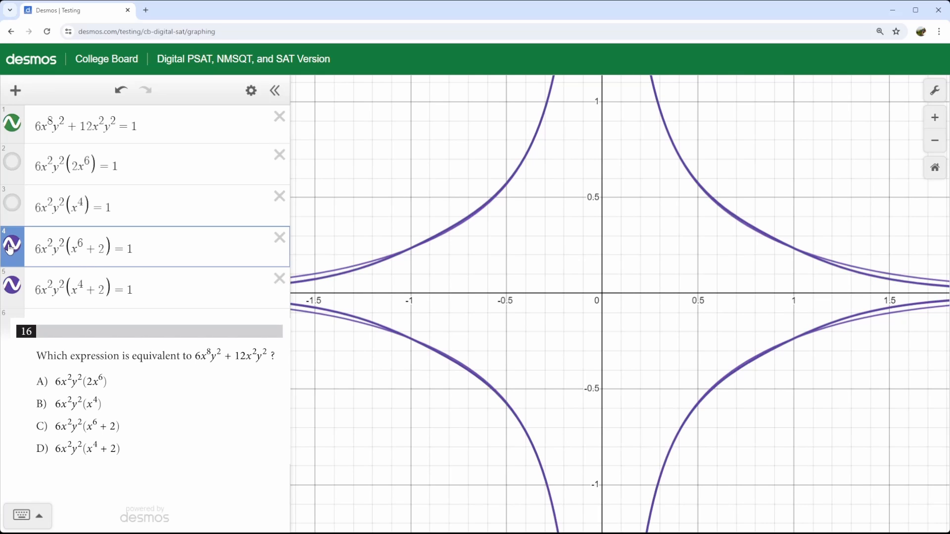
Toggle the graph of 6x²y²(x⁴ + 2) = 1 repeatedly to compare it with the original curve, leaving it hidden
left_click(170, 289)
left_click(12, 287)
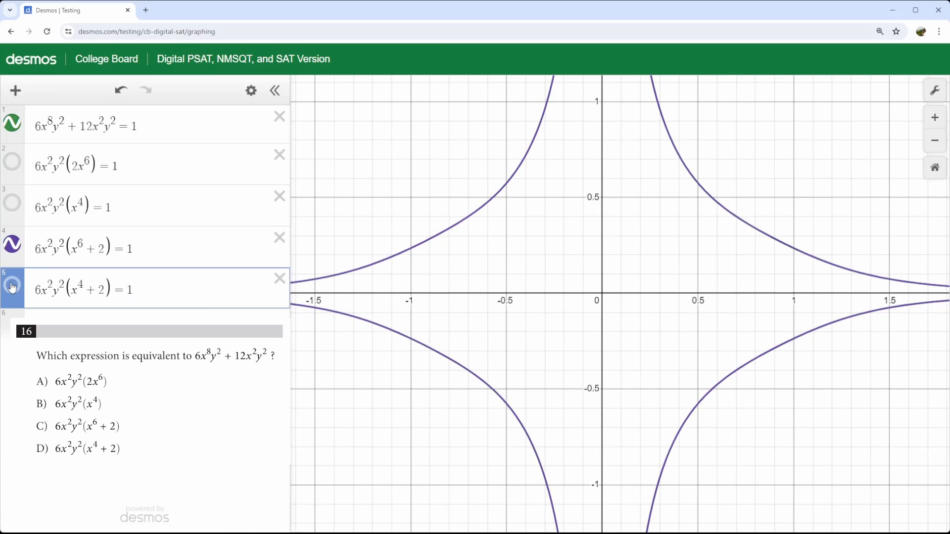
left_click(12, 287)
left_click(12, 286)
left_click(12, 287)
left_click(12, 287)
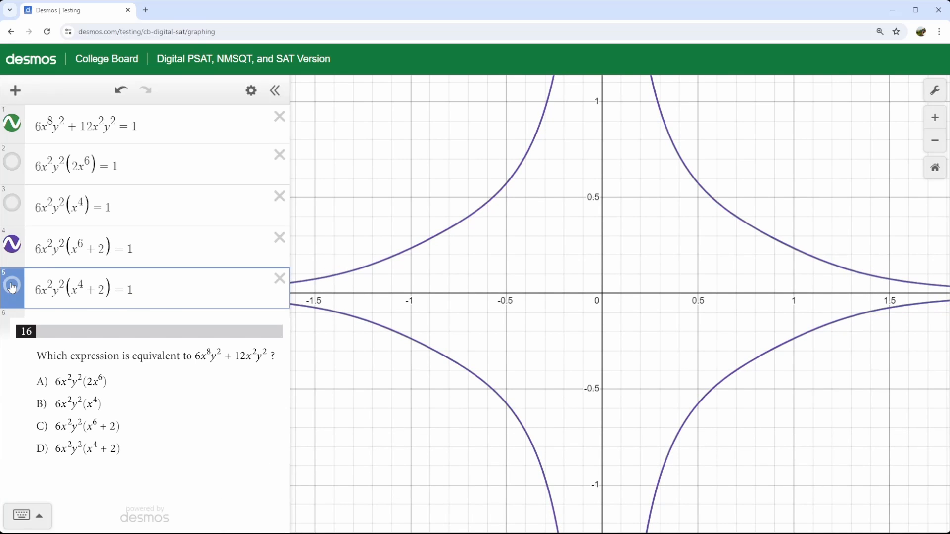
left_click(12, 287)
left_click(12, 286)
left_click(12, 287)
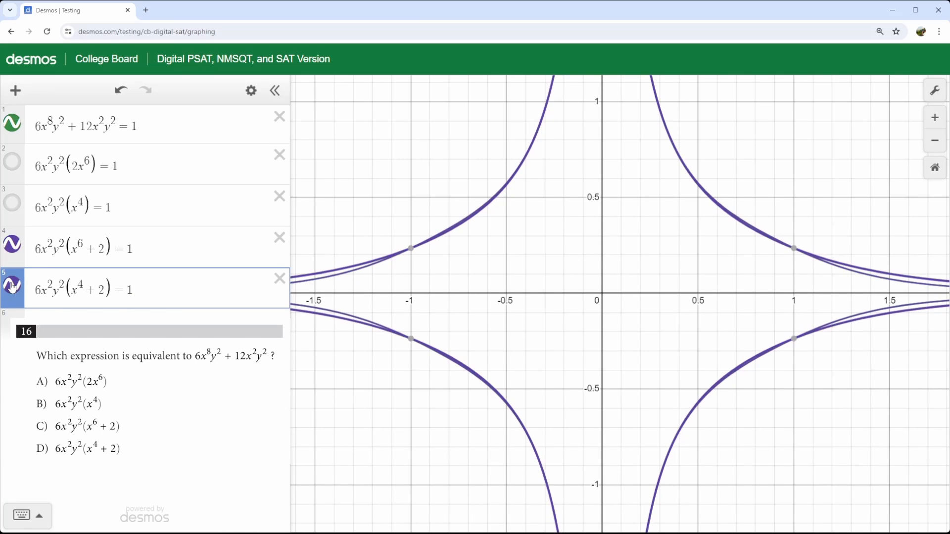
left_click(13, 287)
left_click(13, 286)
left_click(13, 287)
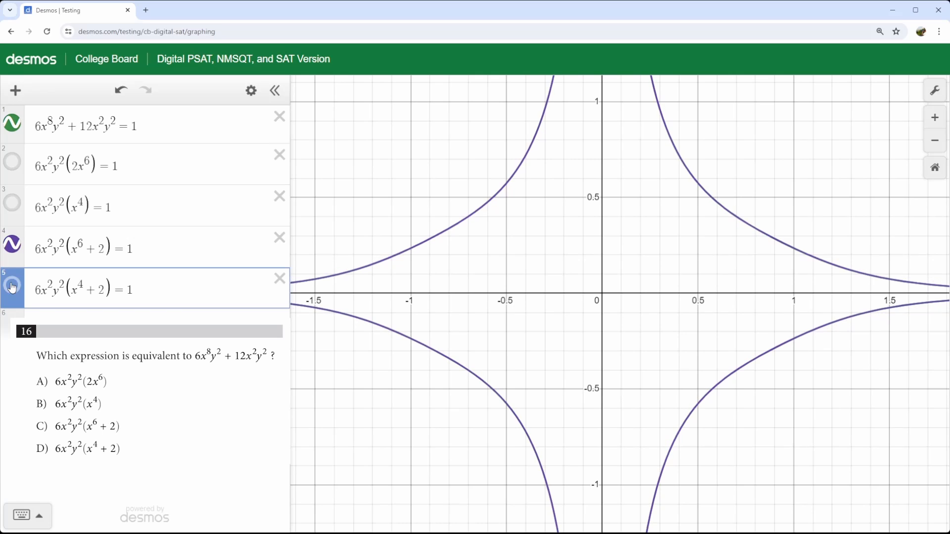
left_click(13, 287)
left_click(12, 286)
Check whether 6x²y²(x⁶ + 2) = 1 overlaps the original curve by repeatedly hiding and showing its graph, leaving it shown
scroll(516, 247, "down", 5)
left_click_drag(515, 248, 524, 273)
scroll(533, 307, "up", 3)
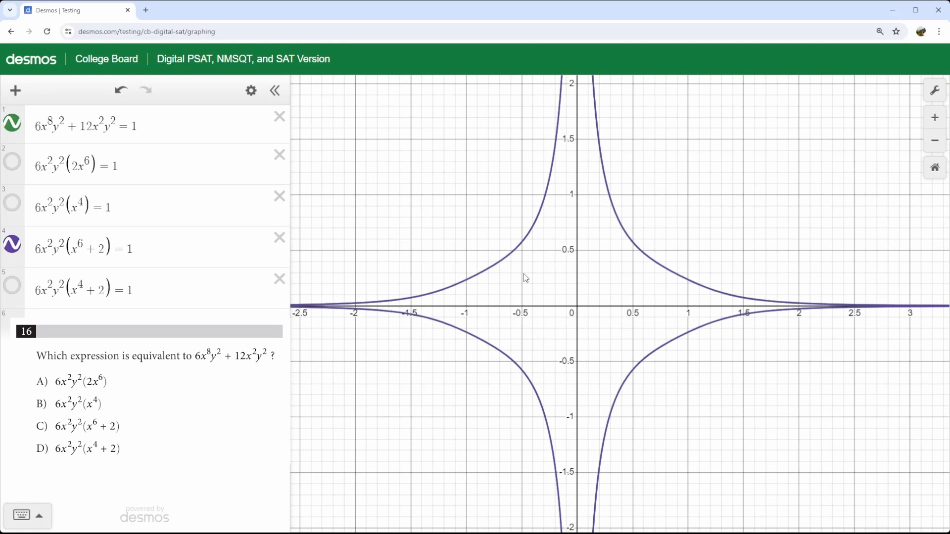
left_click(13, 247)
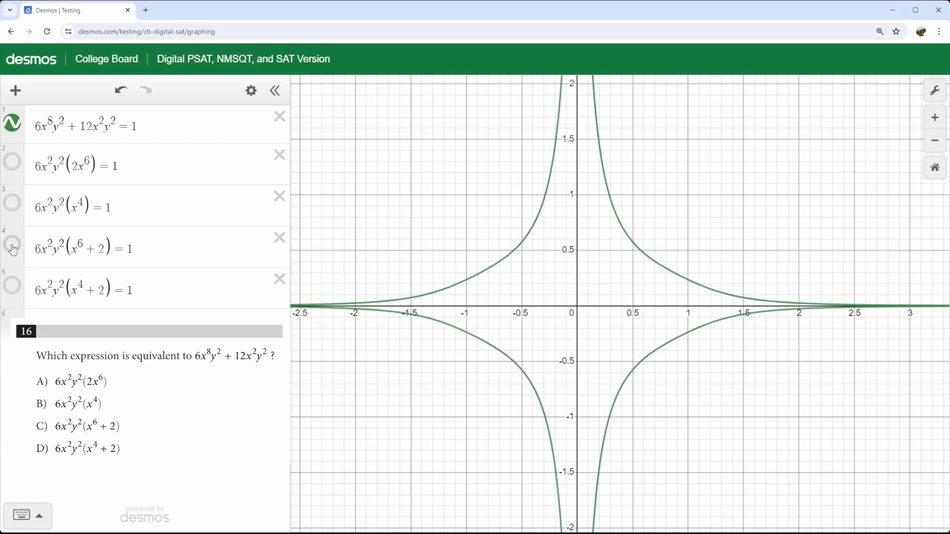
left_click(12, 248)
left_click(12, 248)
left_click(13, 247)
left_click(12, 248)
left_click(13, 248)
left_click(12, 248)
left_click(12, 248)
left_click(12, 249)
left_click(12, 249)
left_click(12, 249)
left_click(11, 248)
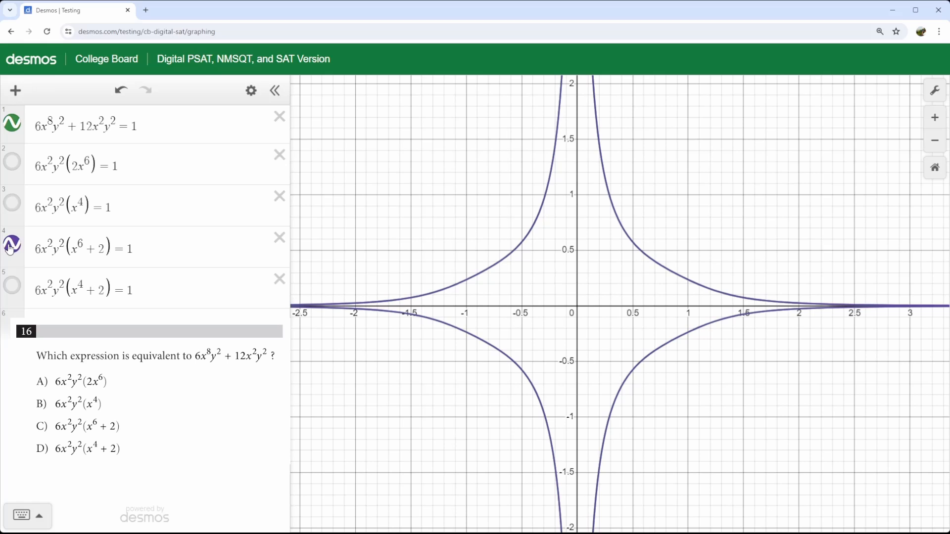
left_click(10, 249)
left_click(11, 250)
Delete all five equations and restore the graph to its default view
left_click(280, 118)
left_click(280, 118)
left_click(281, 119)
left_click(283, 124)
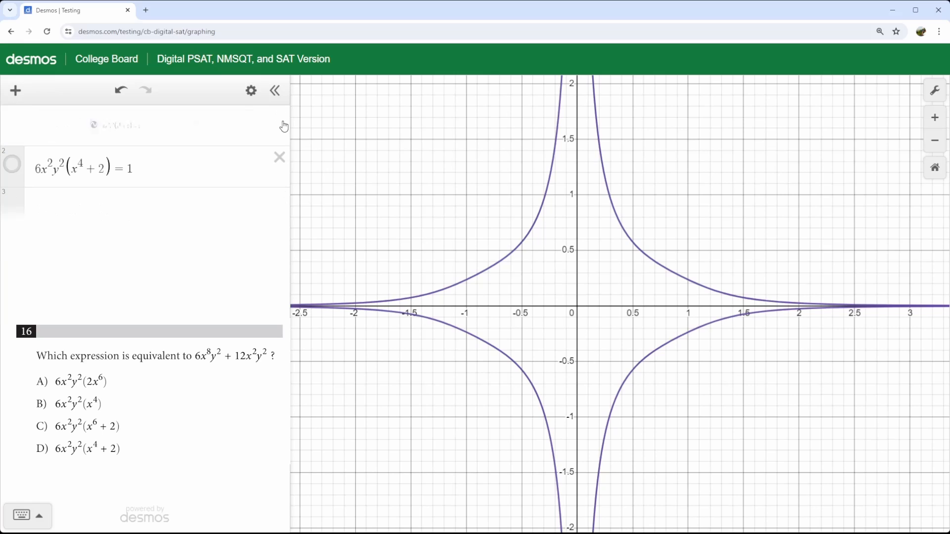
left_click(283, 124)
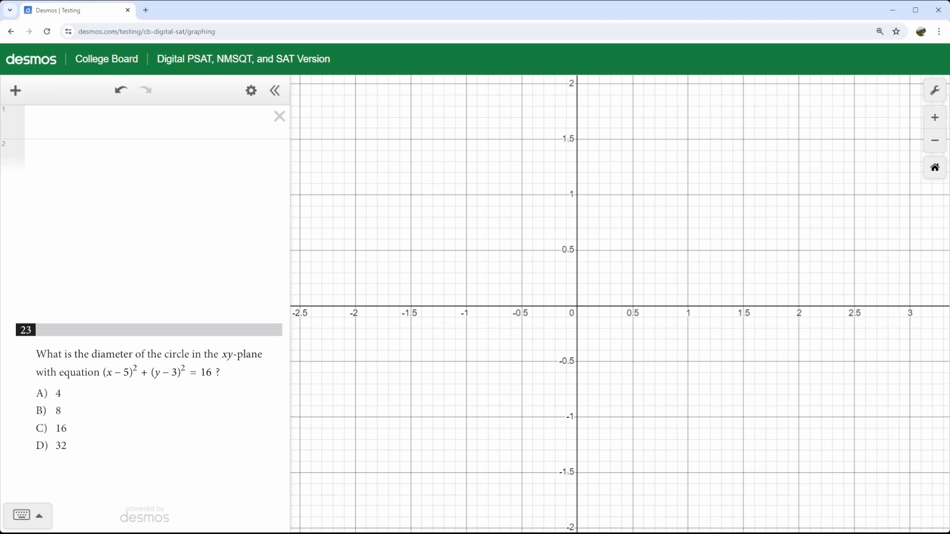
left_click(935, 168)
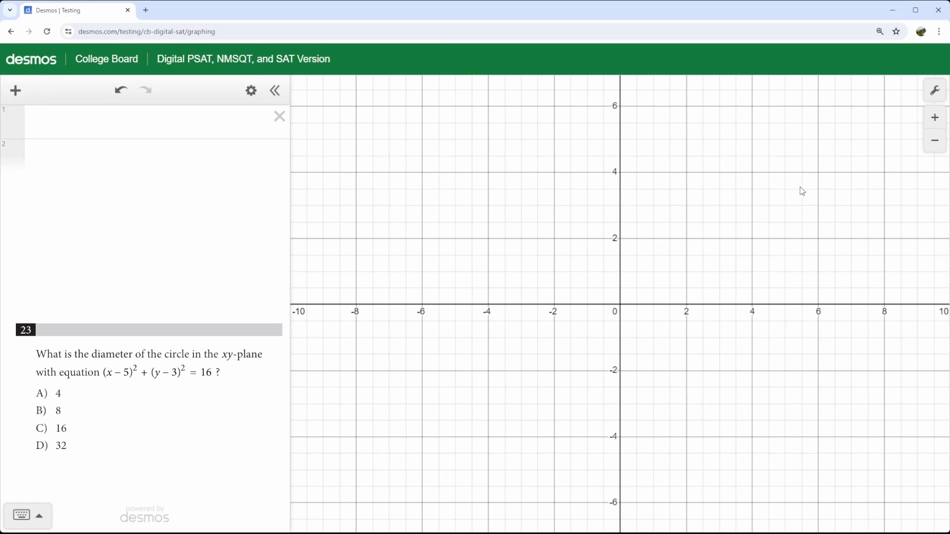
left_click_drag(816, 174, 522, 390)
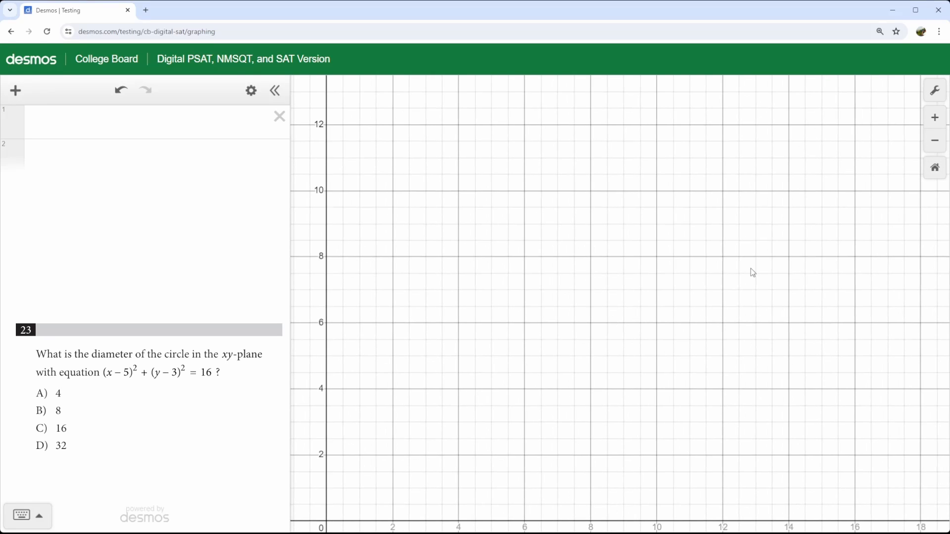
left_click(935, 169)
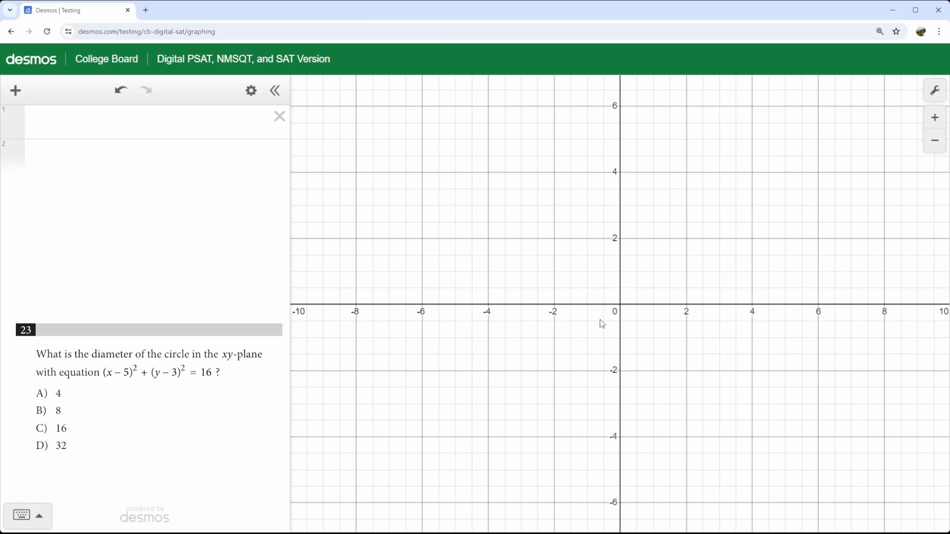
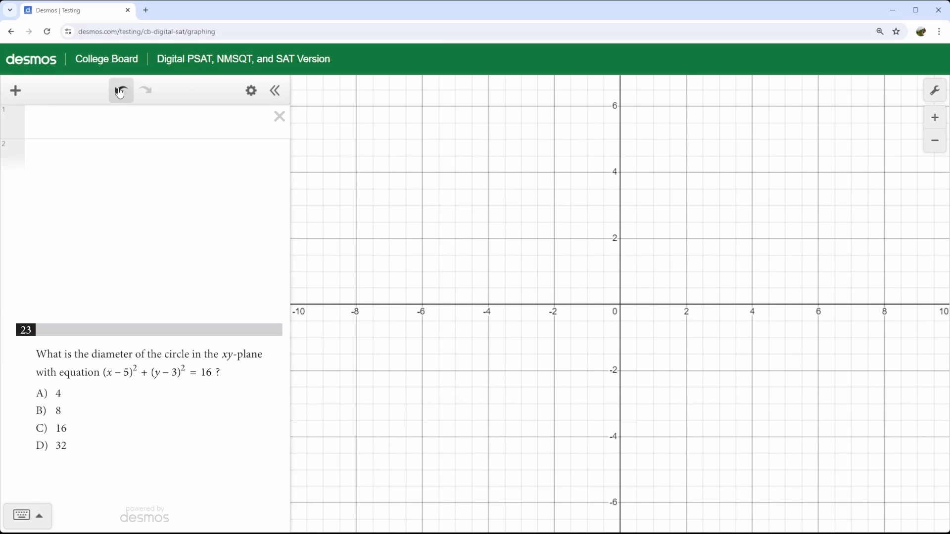
Graph the circle equation (x − 5)² + (y − 3)² = 16 from question 23
left_click(175, 126)
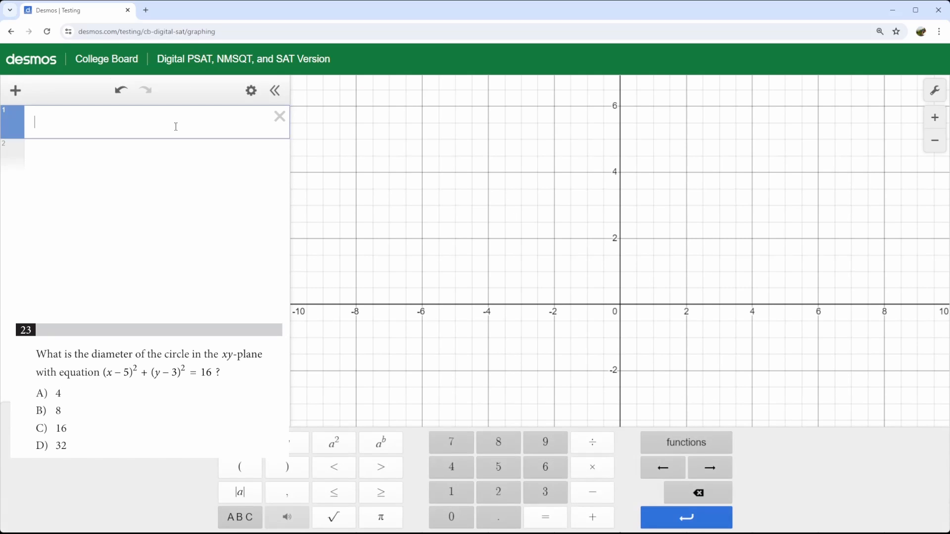
type("(x-5)")
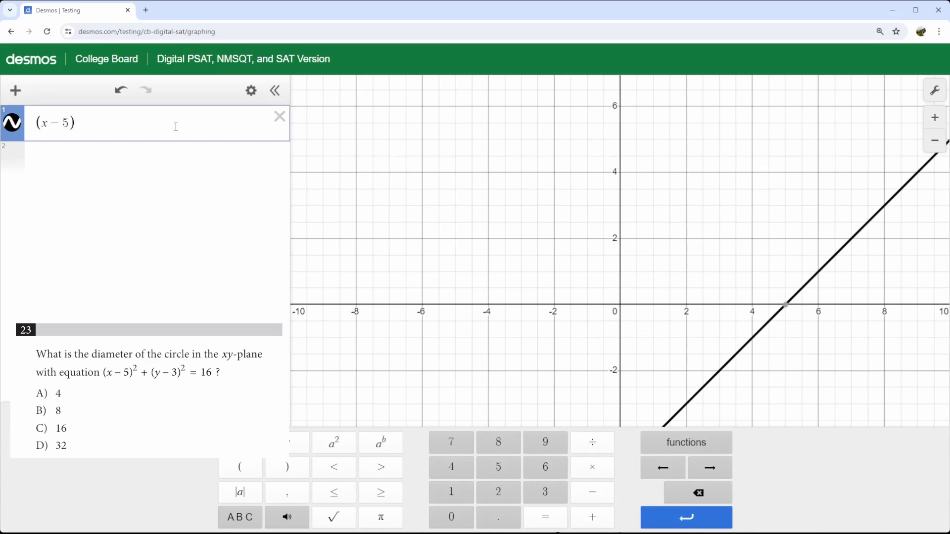
left_click(335, 447)
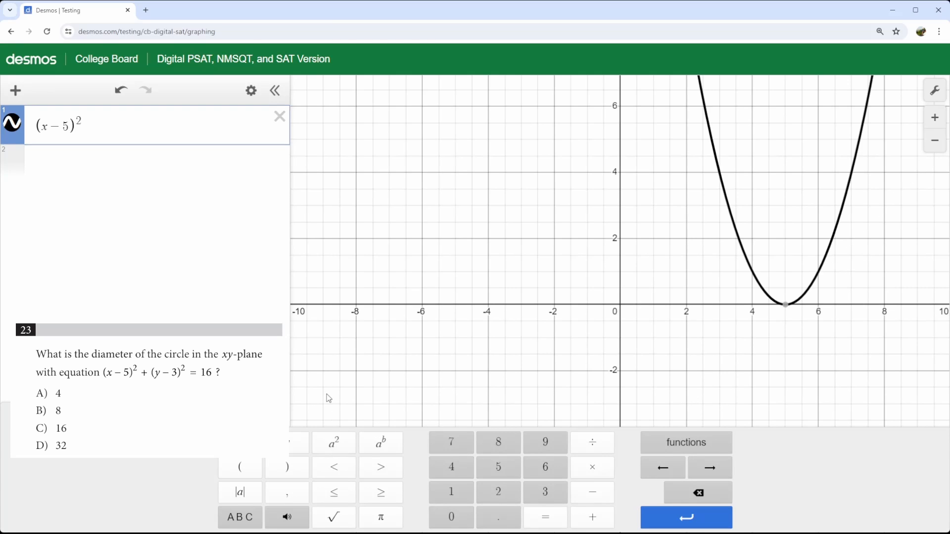
type("+(")
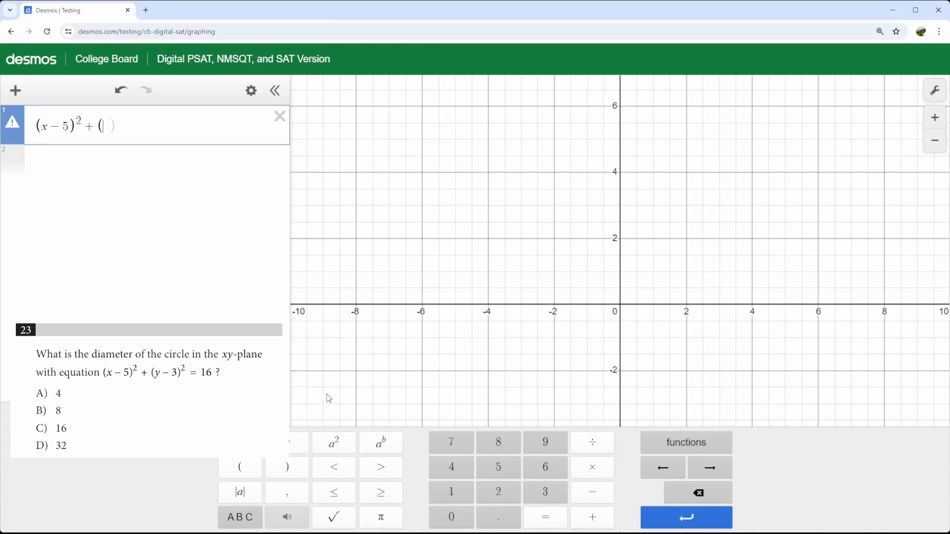
type("y-3)")
left_click(348, 431)
type("=16")
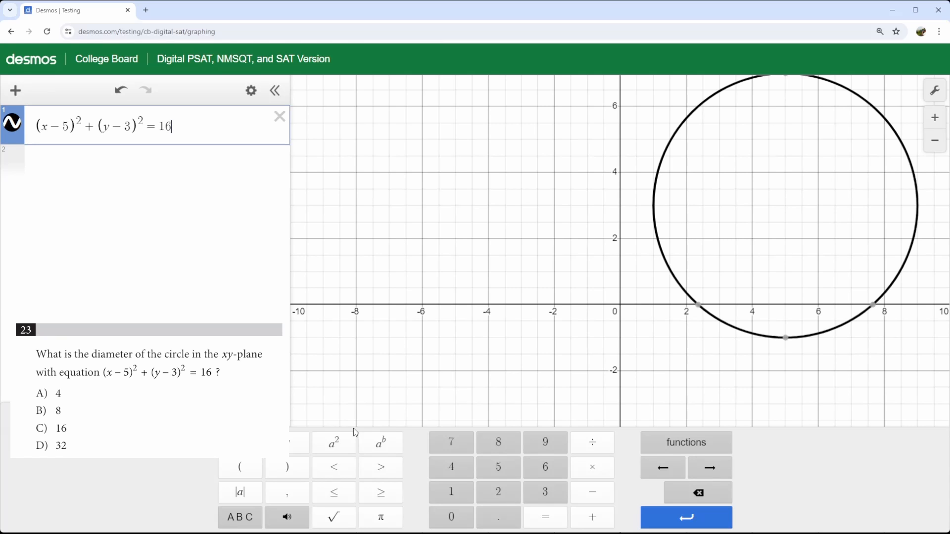
Examine the coordinates of the circle's leftmost and rightmost points to determine its diameter
left_click_drag(738, 158, 566, 261)
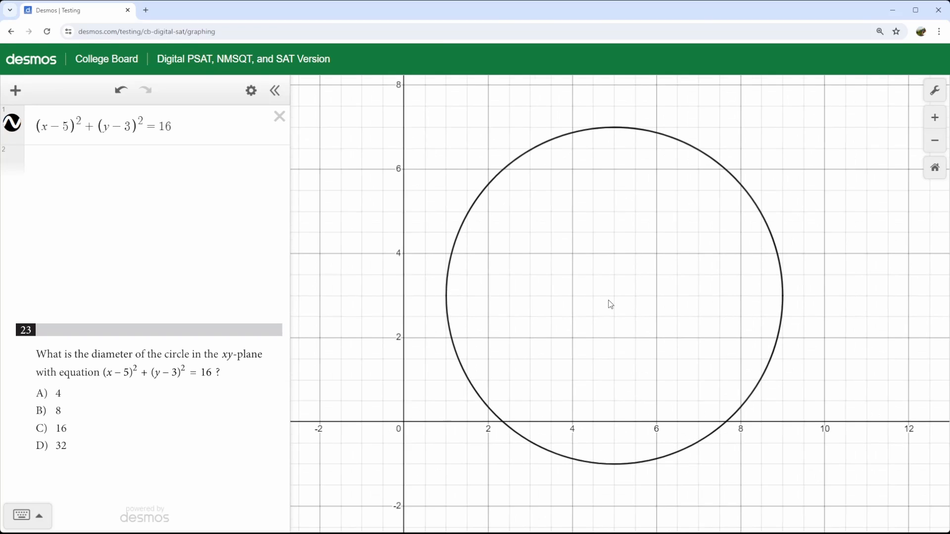
scroll(611, 303, "up", 3)
scroll(612, 303, "up", 1)
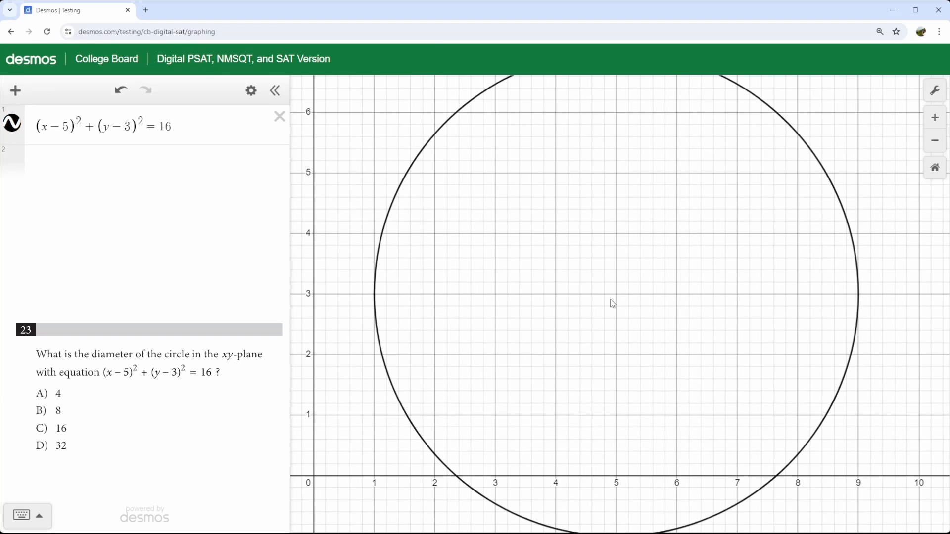
left_click(375, 298)
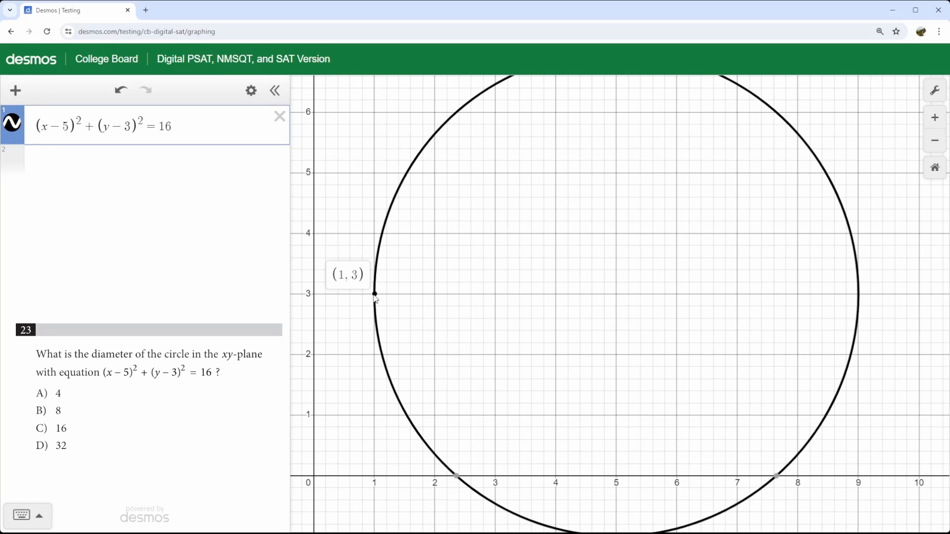
left_click(858, 295)
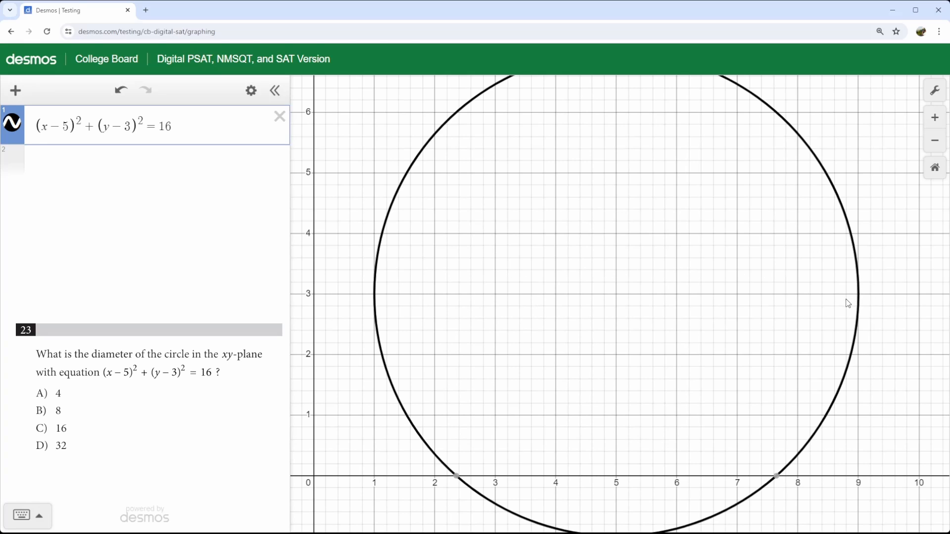
mouse_move(859, 294)
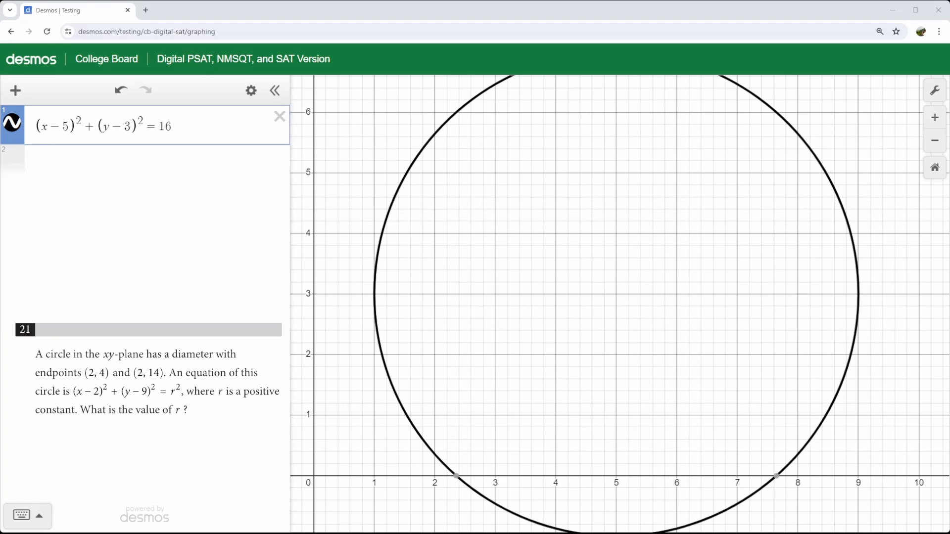
Delete the circle equation and plot the diameter endpoints (2,4) and (2,14) from question 21
left_click(279, 116)
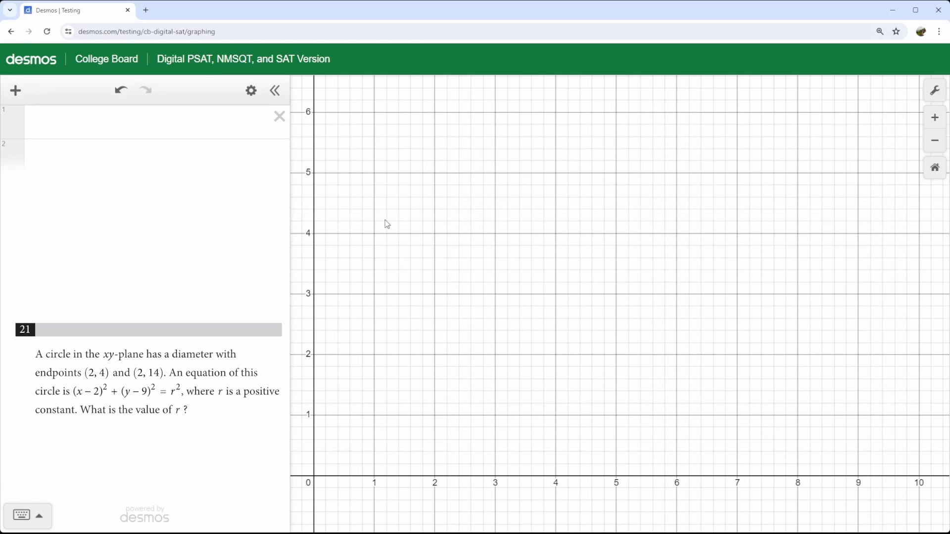
left_click(232, 124)
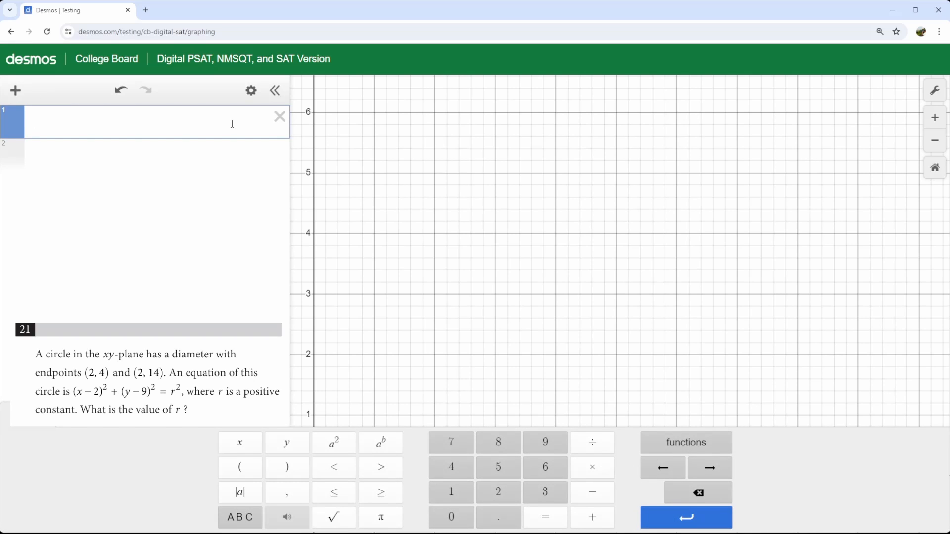
type("(")
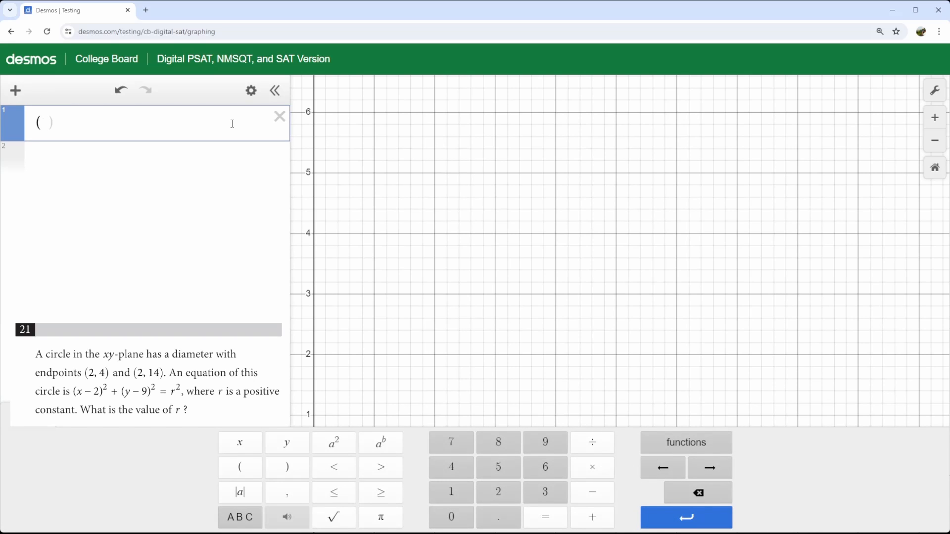
type("2,4)")
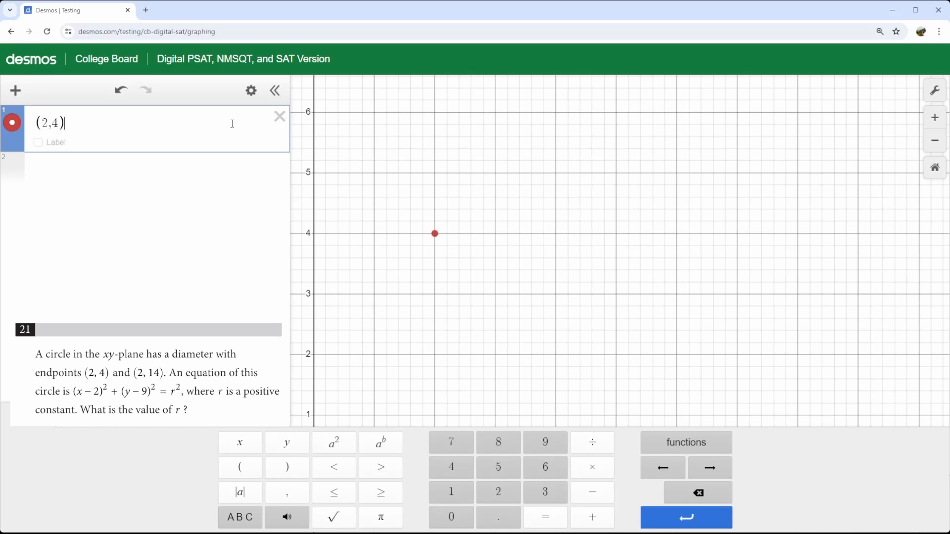
key("Return")
type("(2,")
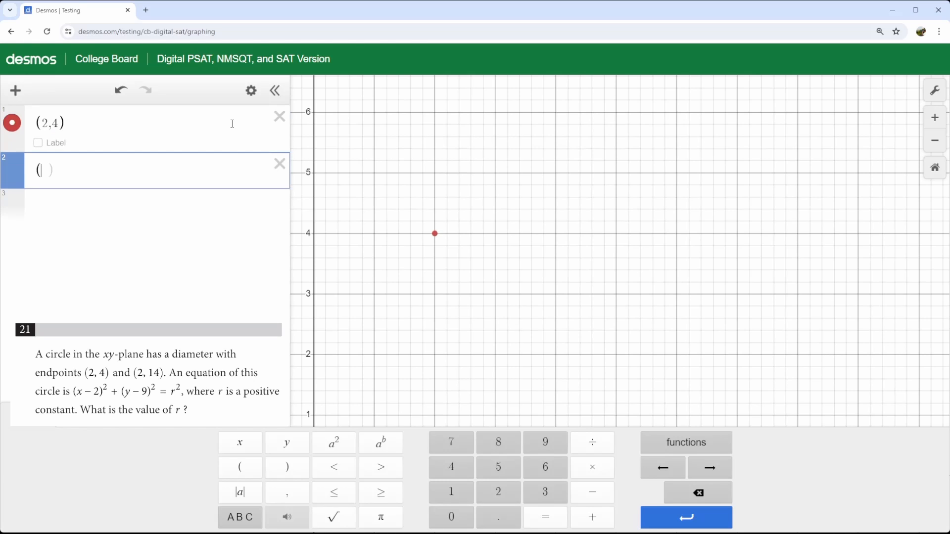
type("14)")
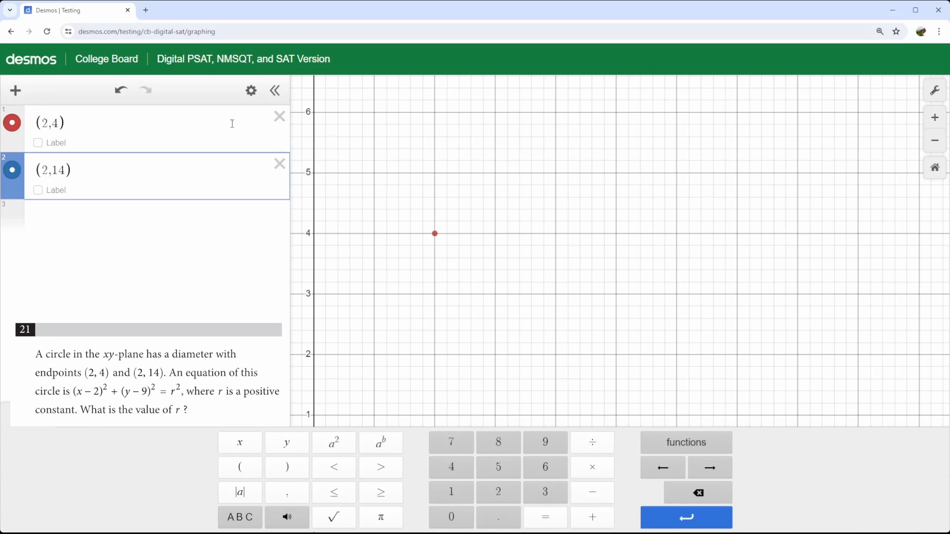
scroll(495, 273, "down", 5)
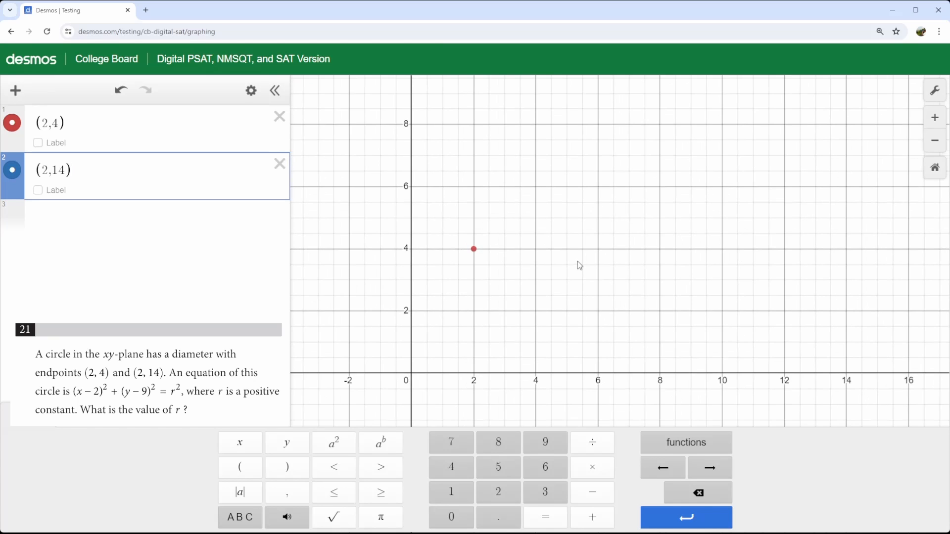
scroll(579, 263, "down", 2)
left_click(515, 281)
scroll(515, 281, "down", 3)
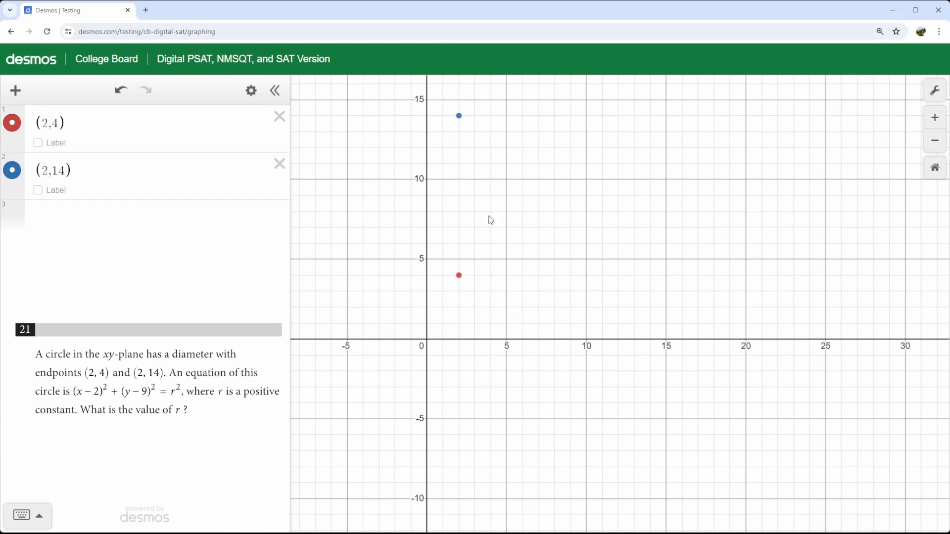
left_click_drag(492, 221, 569, 299)
left_click(37, 143)
left_click(37, 143)
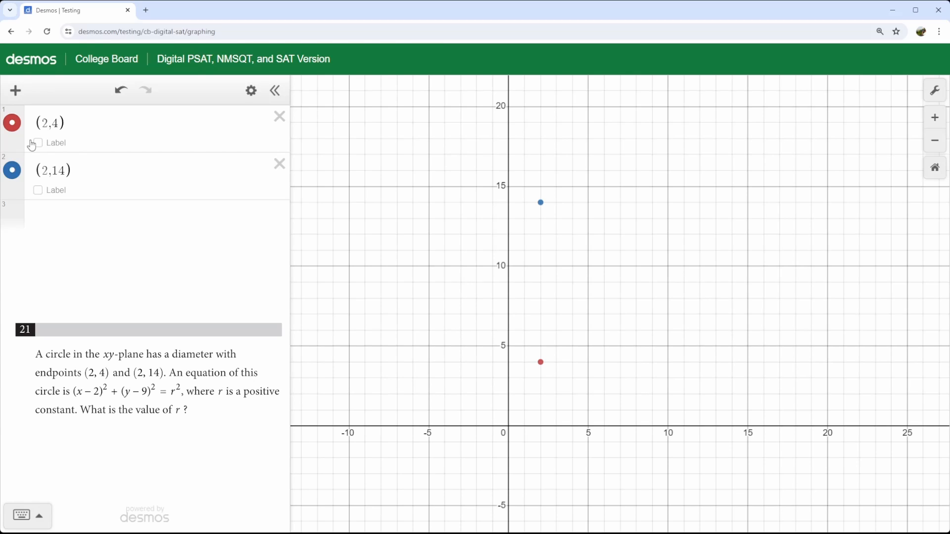
left_click(66, 227)
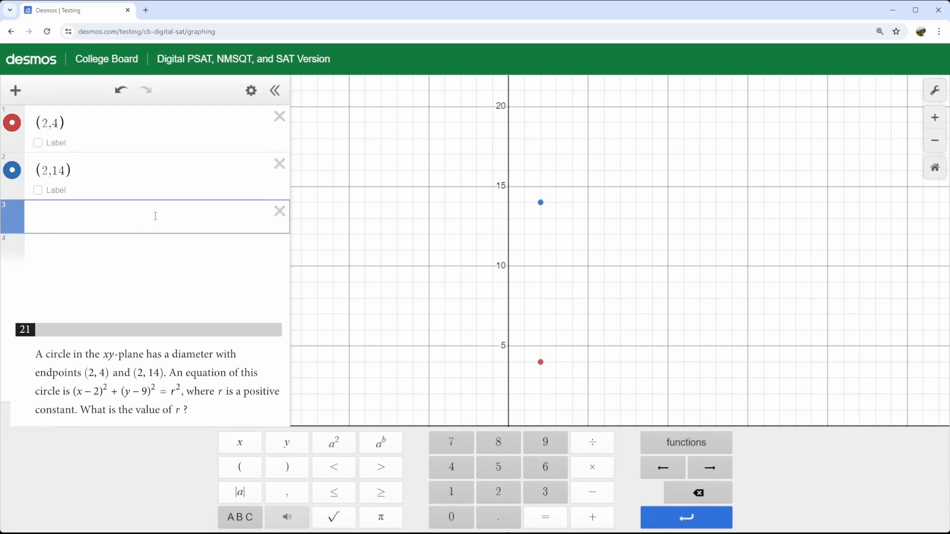
type("(x")
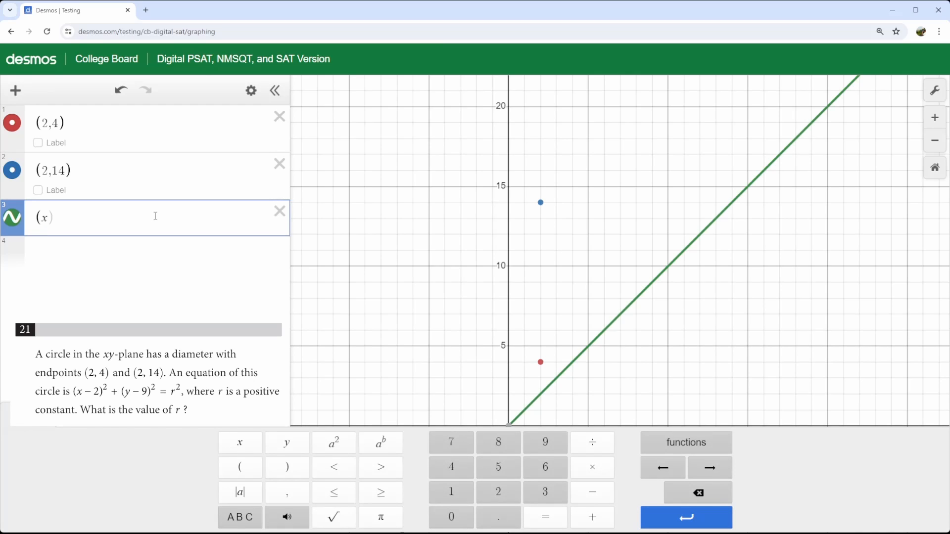
type(",)")
key("BackSpace")
key("BackSpace")
key("BackSpace")
key("BackSpace")
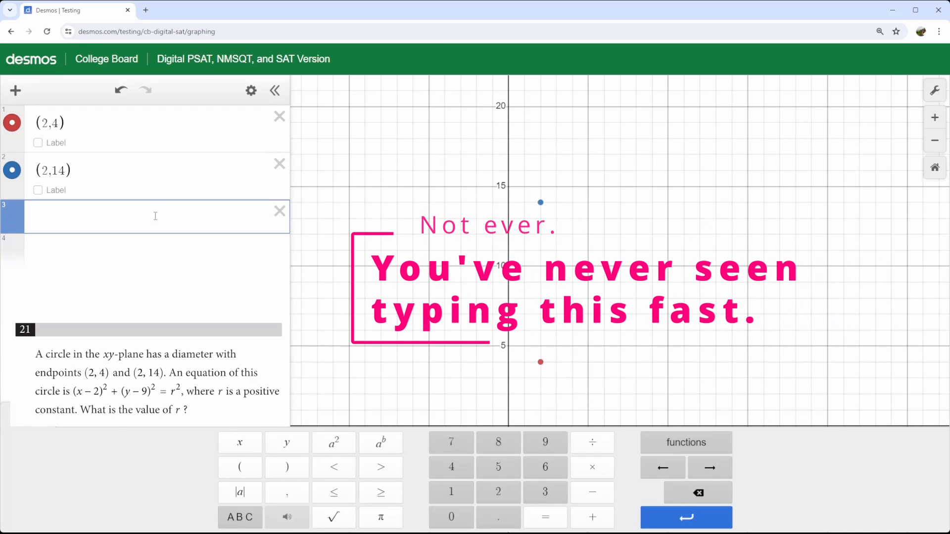
Enter the circle equation (x − 2)² + (y − 9)² = r² below the two points
type("(x-2)")
left_click(328, 442)
type("+(y")
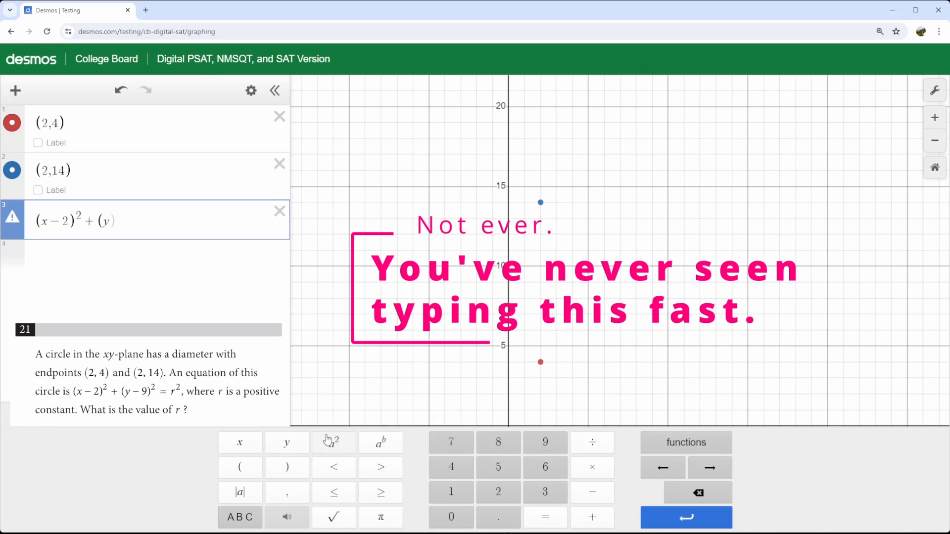
type("-9)")
left_click(328, 442)
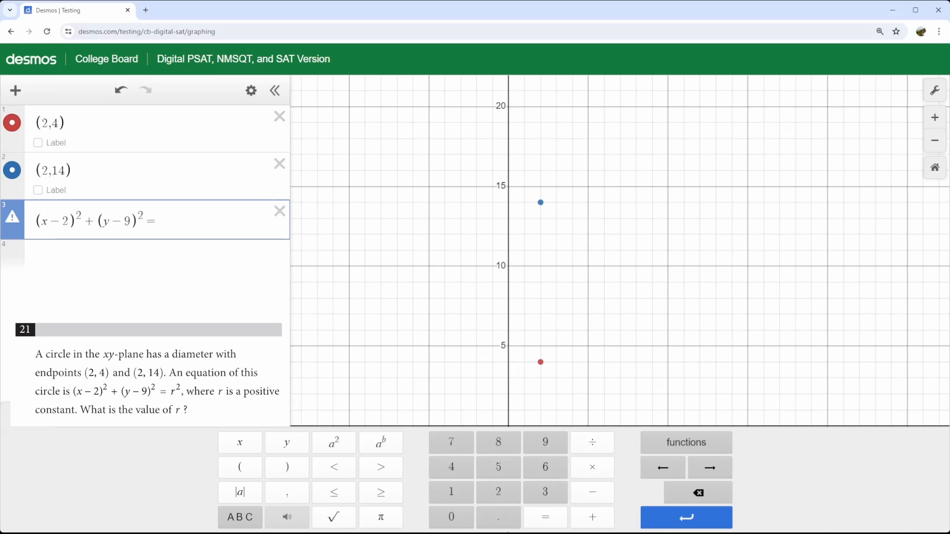
type("r")
left_click(328, 442)
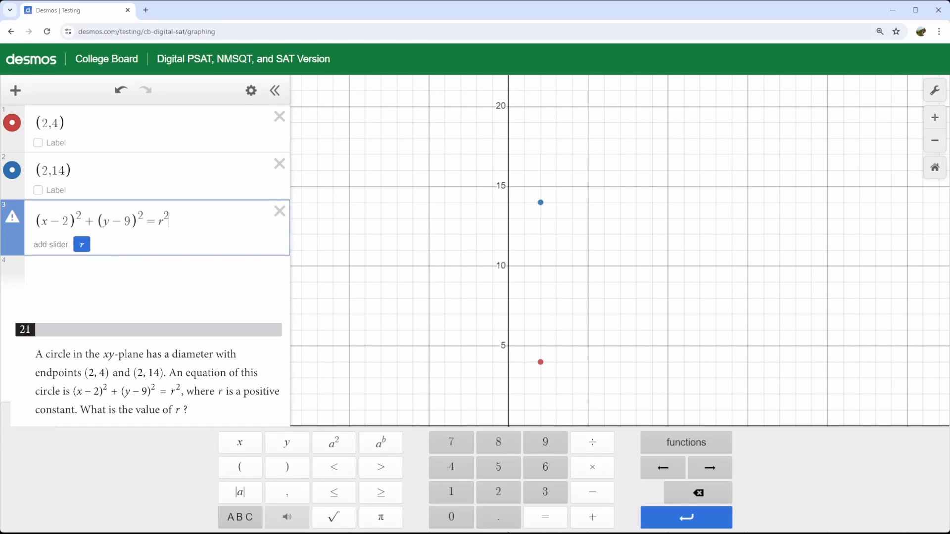
Add a slider for r and adjust it to 5 so the circle meets both plotted endpoints
left_click(83, 244)
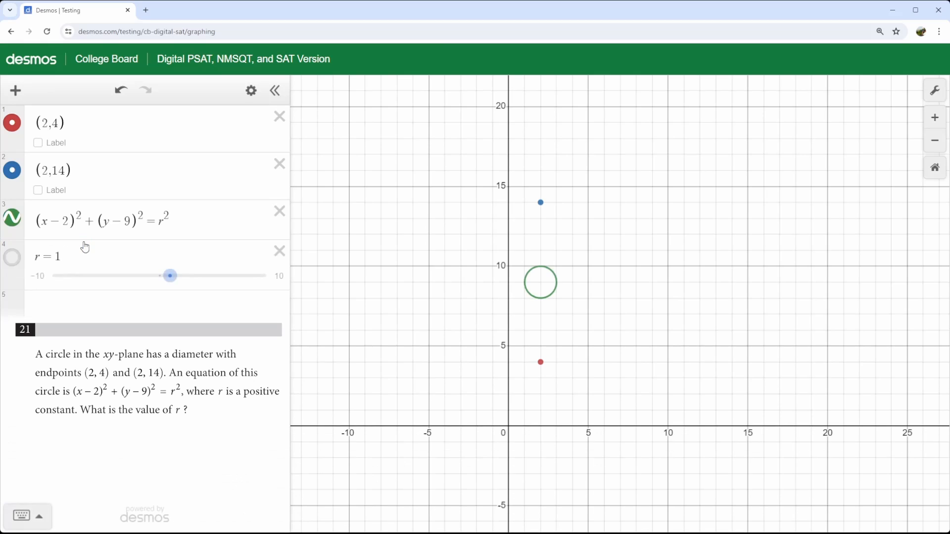
left_click(160, 276)
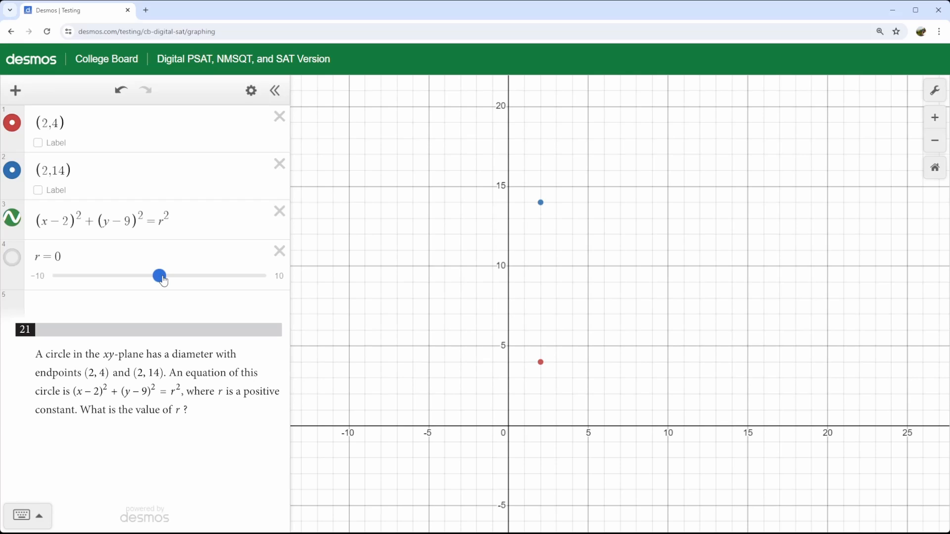
left_click_drag(164, 281, 176, 281)
left_click_drag(171, 283, 183, 283)
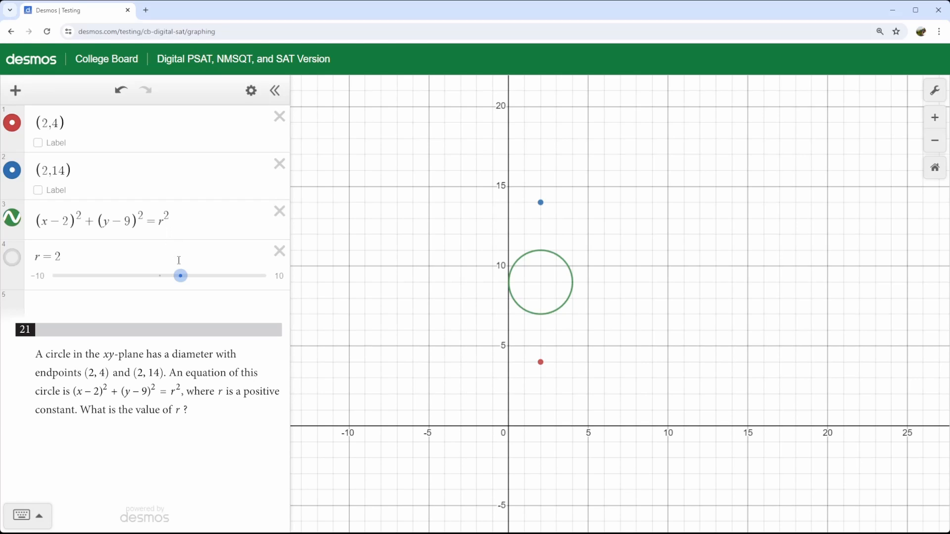
left_click_drag(182, 278, 214, 291)
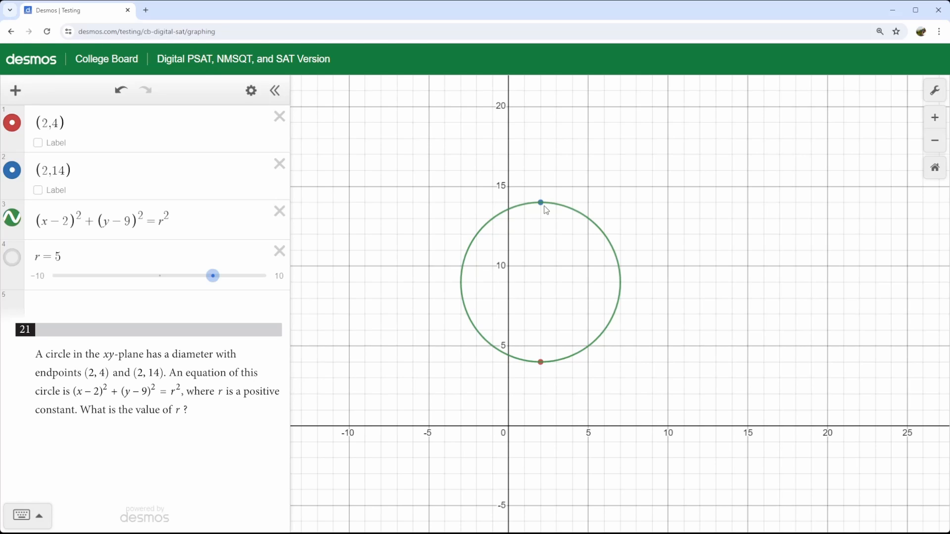
Delete the r slider and substitute 1, 2, 3, 4 and 5 in turn for r in the circle equation, leaving 5²
left_click(279, 256)
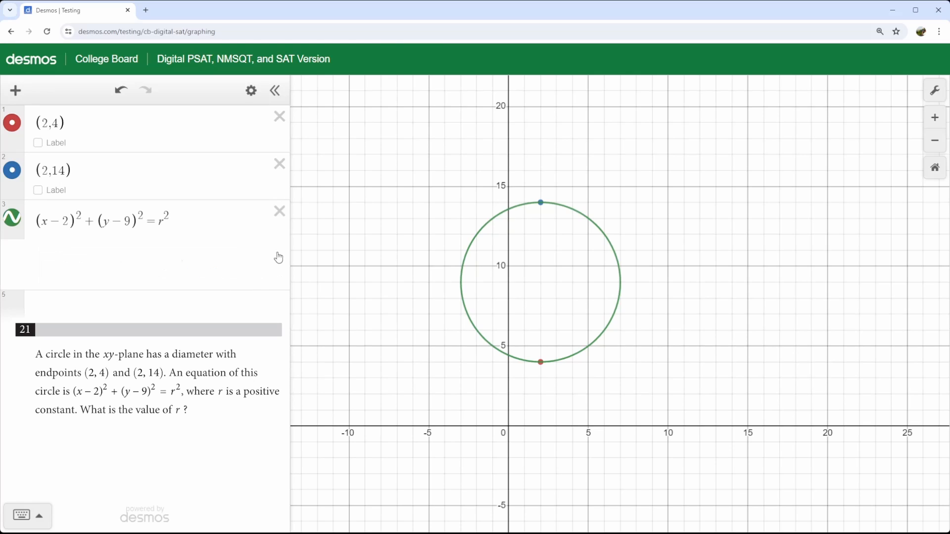
left_click(165, 223)
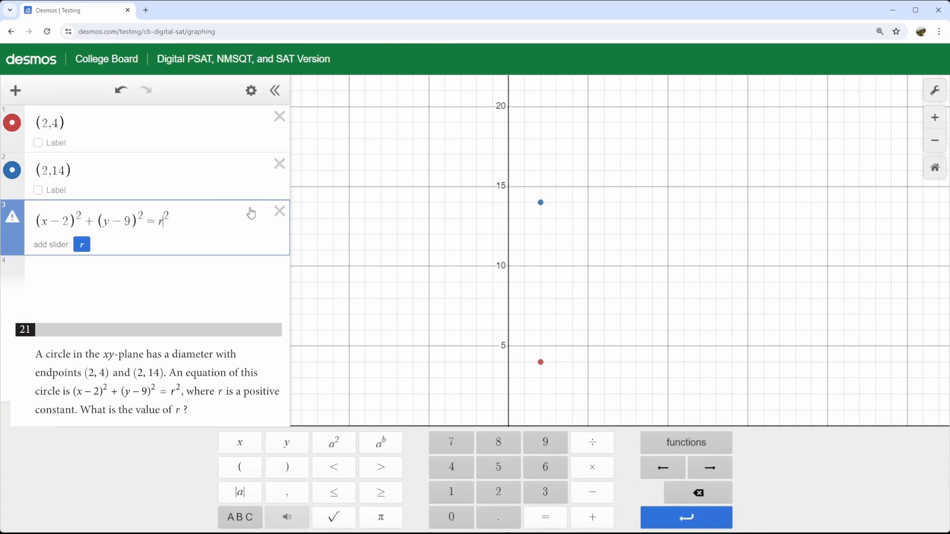
key("BackSpace")
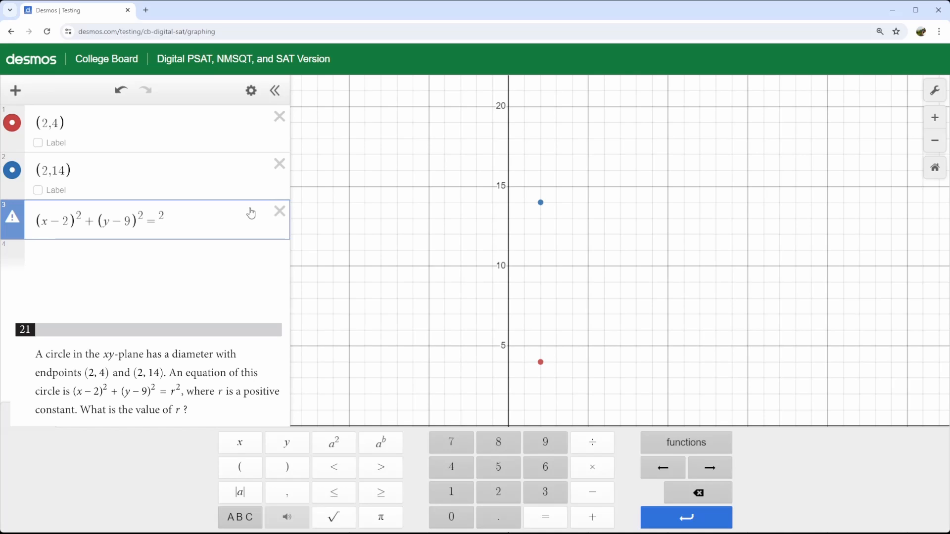
type("1")
key("BackSpace")
type("2")
key("BackSpace")
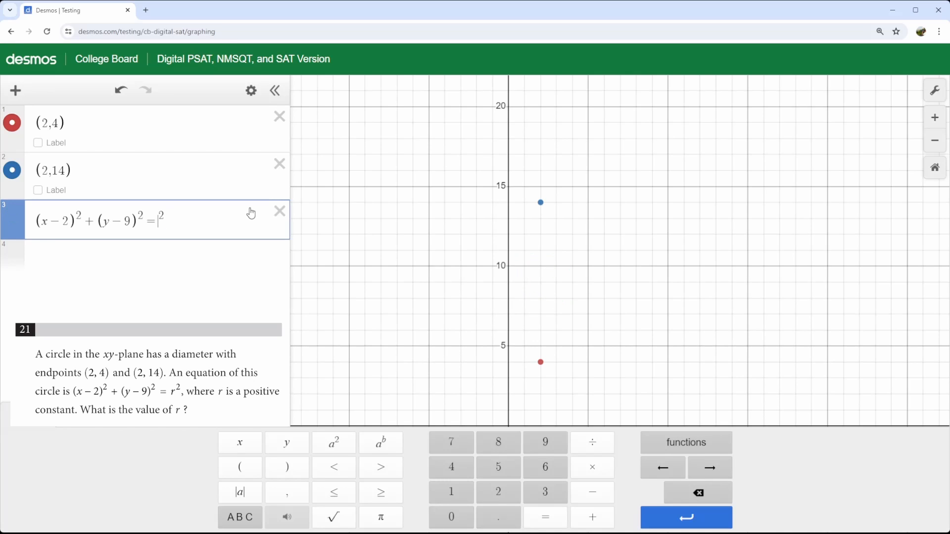
type("3")
key("BackSpace")
type("4")
key("BackSpace")
type("5")
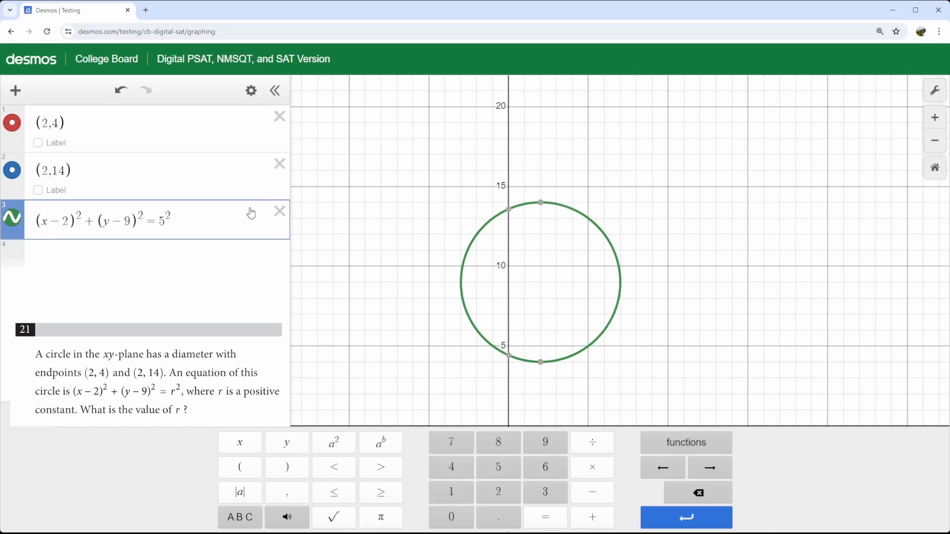
Delete the circle equation and both endpoint expressions, and restore the graph's default view
left_click(281, 213)
left_click(279, 164)
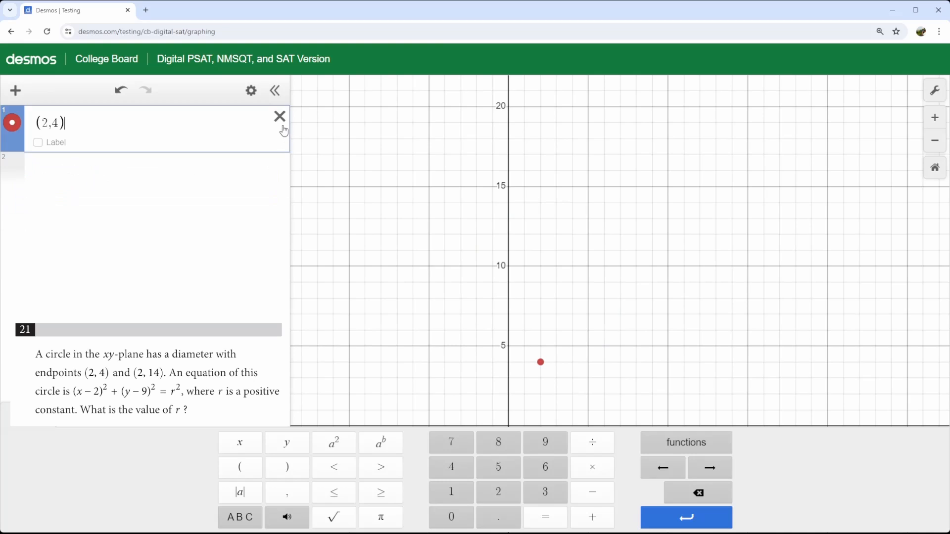
left_click(280, 118)
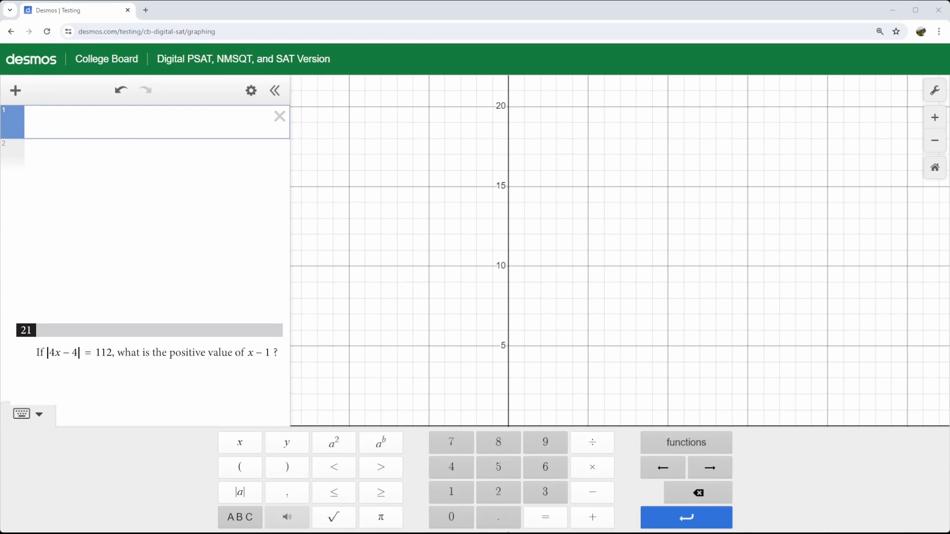
left_click(935, 167)
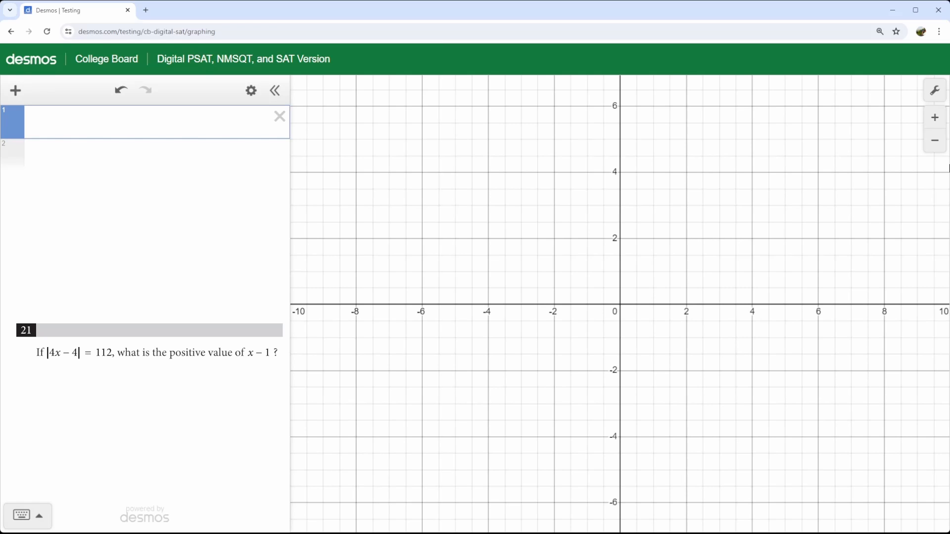
Enter the absolute value equation |4x − 4| = 112 from the question in the empty first expression line
left_click(49, 515)
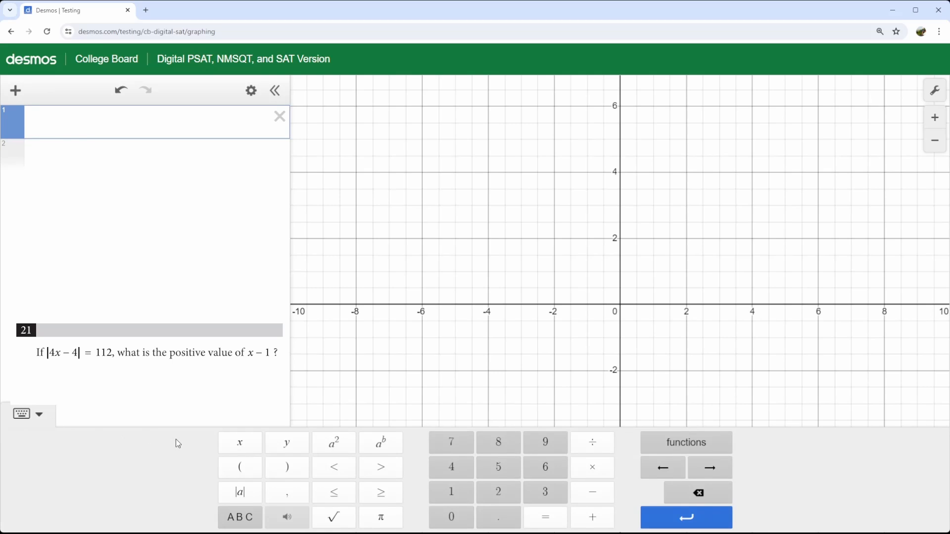
left_click(238, 497)
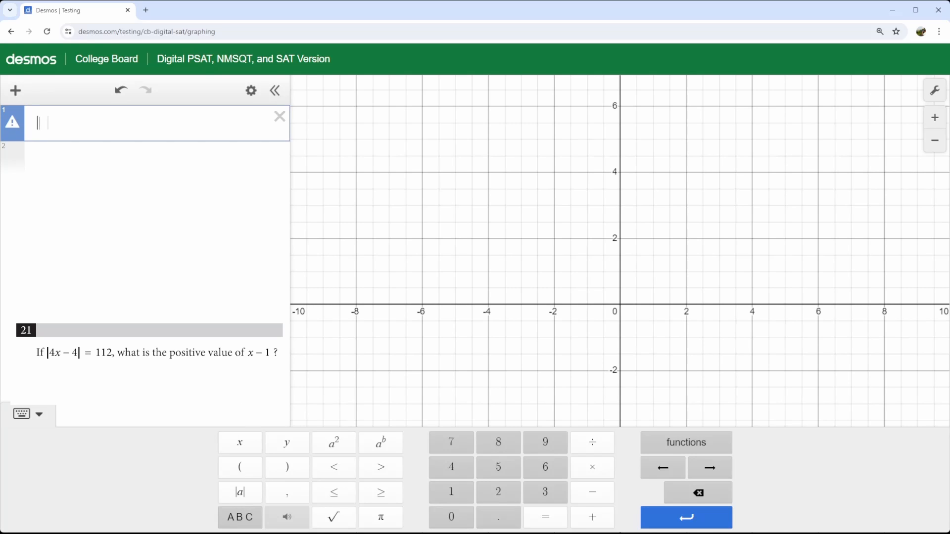
type("4x-4")
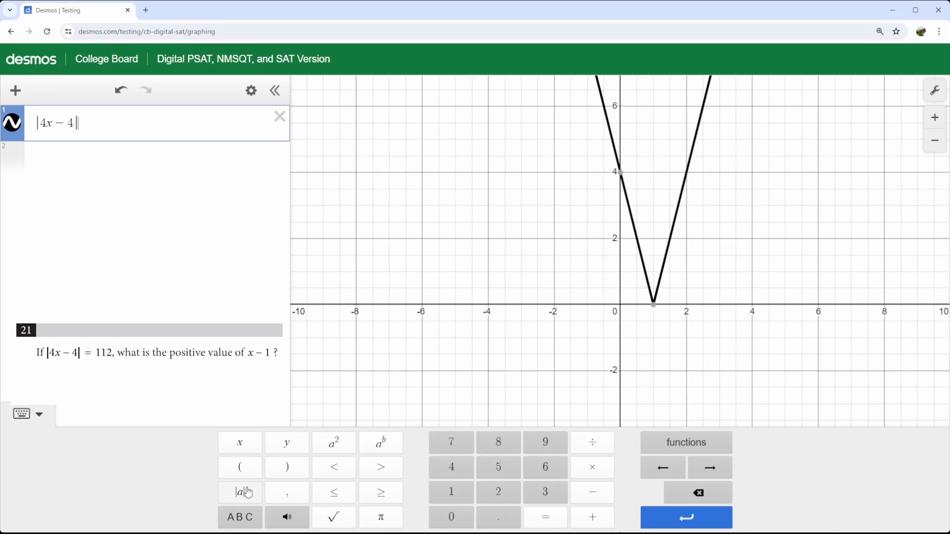
type("= 1")
type("12")
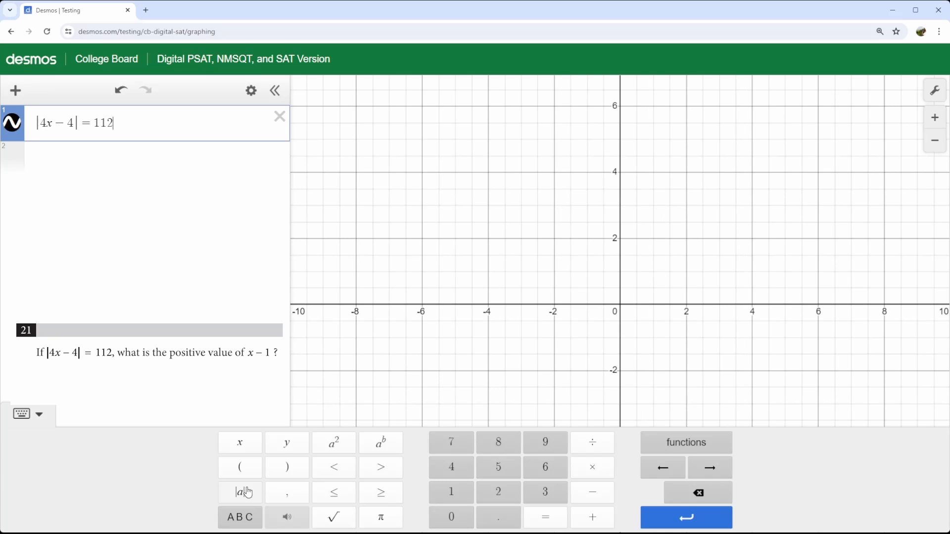
Examine where the two vertical solution lines of |4x − 4| = 112 cross the x-axis, ending with the positive one
scroll(567, 291, "down", 5)
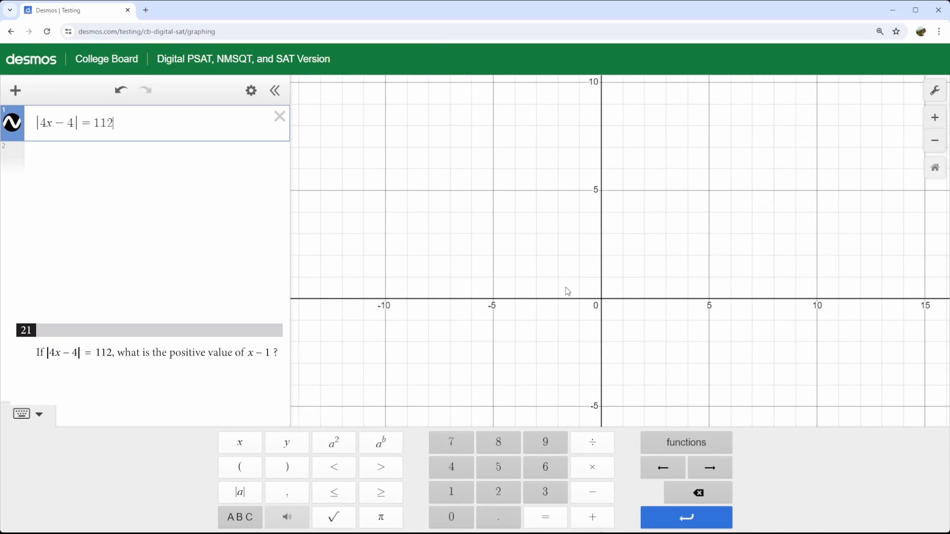
scroll(567, 291, "down", 1)
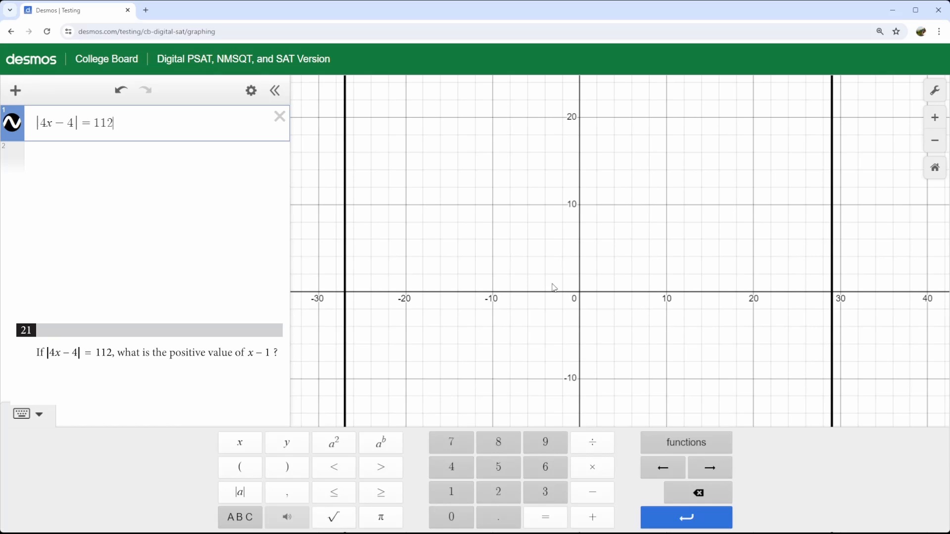
scroll(350, 296, "up", 5)
scroll(349, 297, "up", 3)
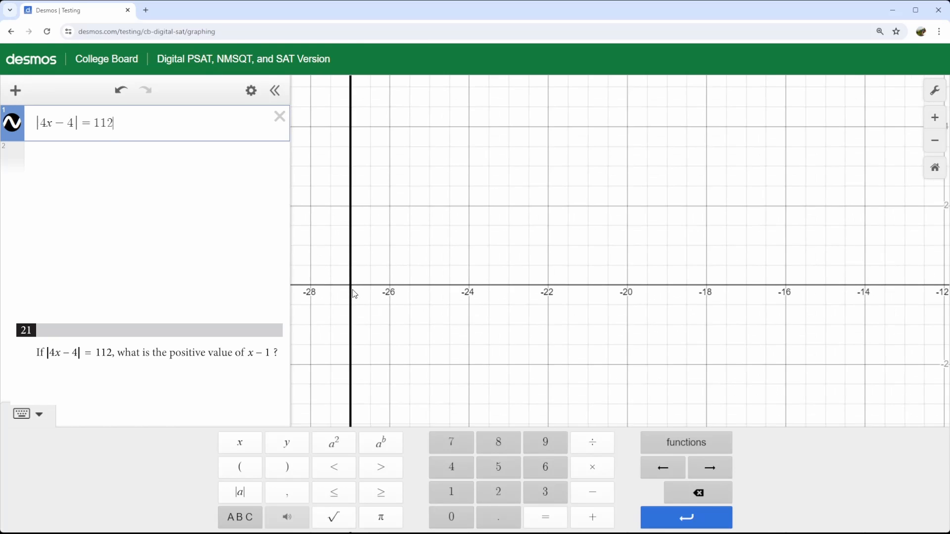
scroll(465, 306, "down", 2)
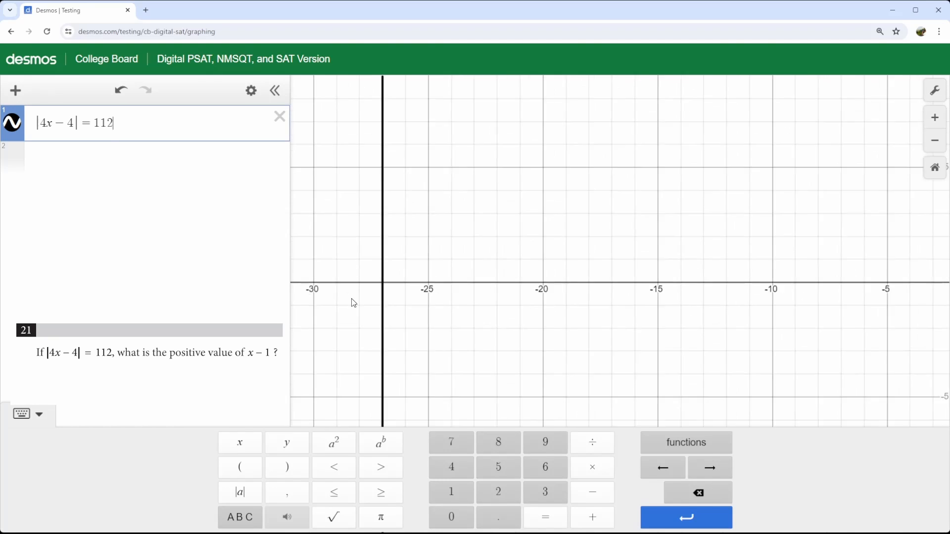
scroll(389, 299, "down", 3)
scroll(834, 281, "down", 2)
scroll(833, 282, "down", 2)
left_click_drag(833, 282, 639, 281)
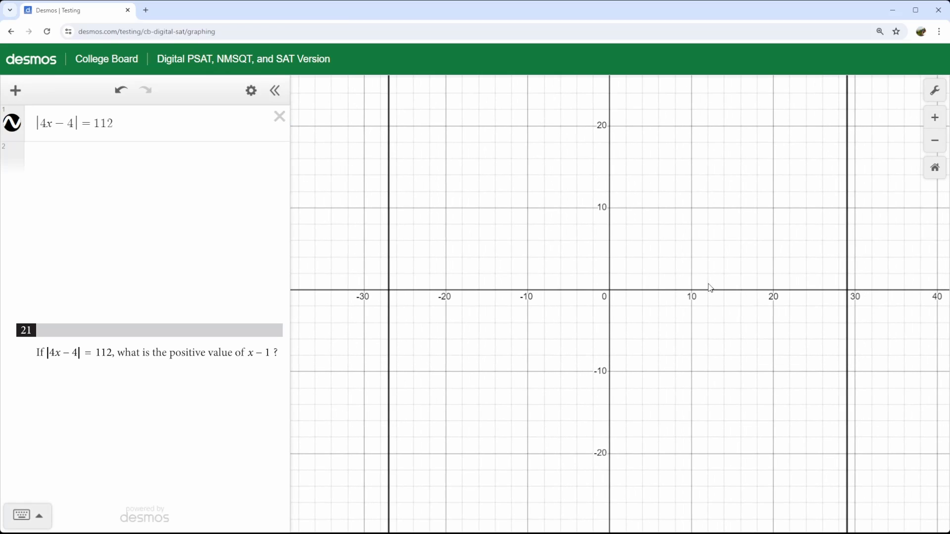
scroll(848, 291, "up", 6)
scroll(850, 296, "up", 5)
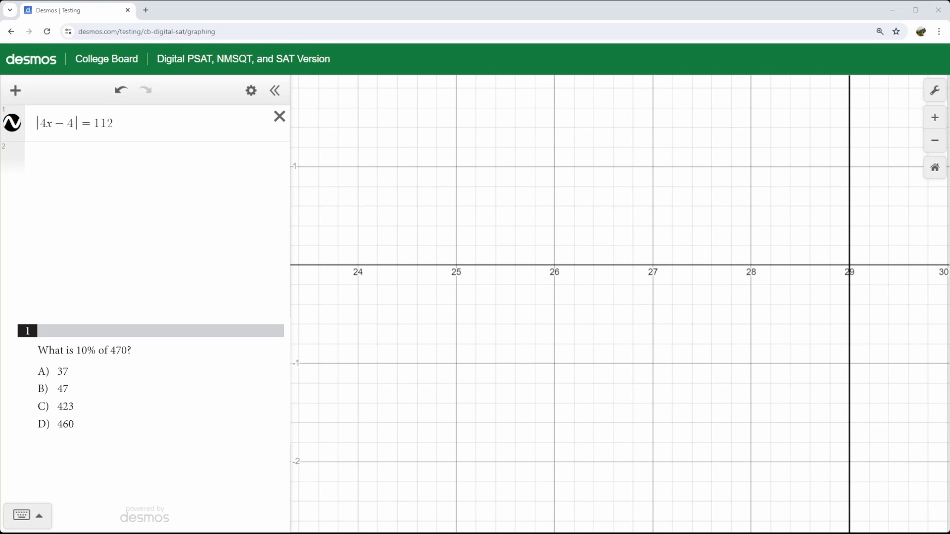
Delete the absolute value equation and calculate 10% of 470 in the first expression line
left_click(280, 118)
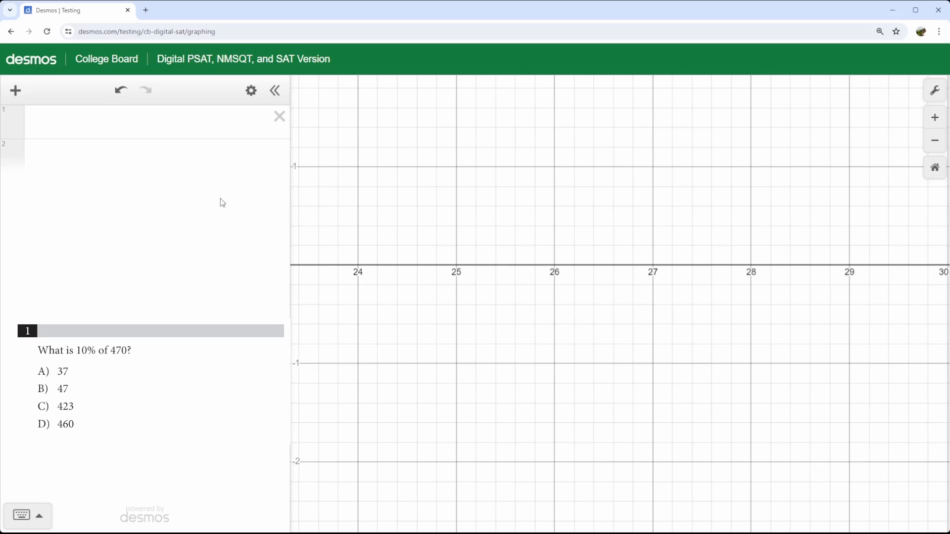
left_click(220, 198)
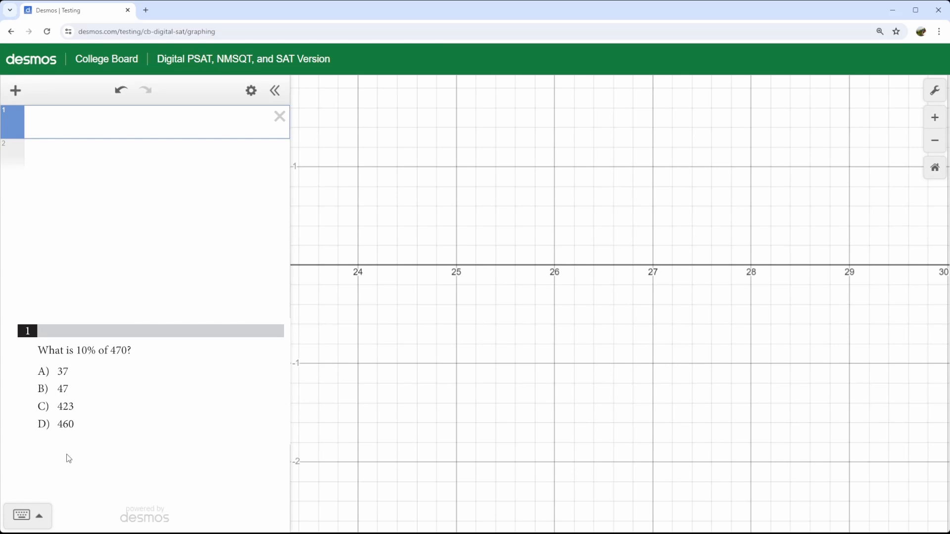
left_click(38, 516)
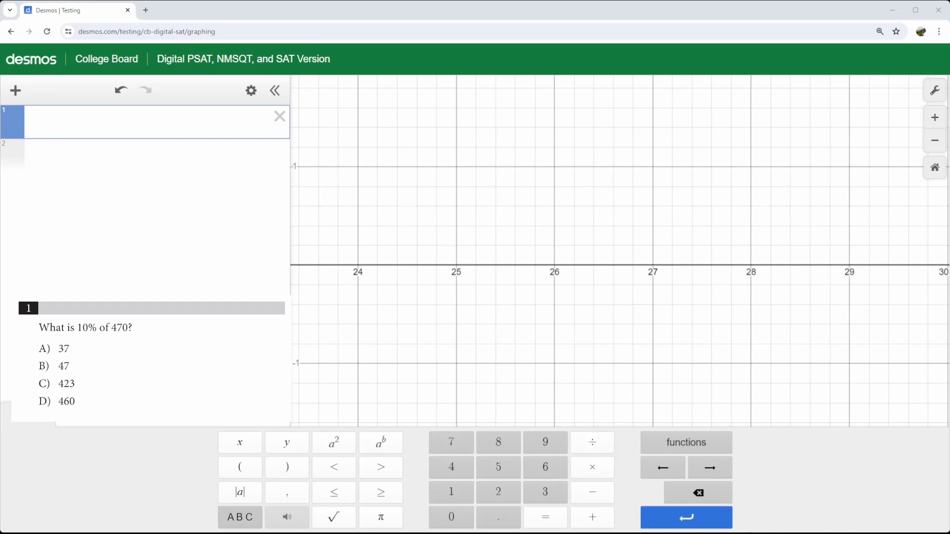
left_click(242, 520)
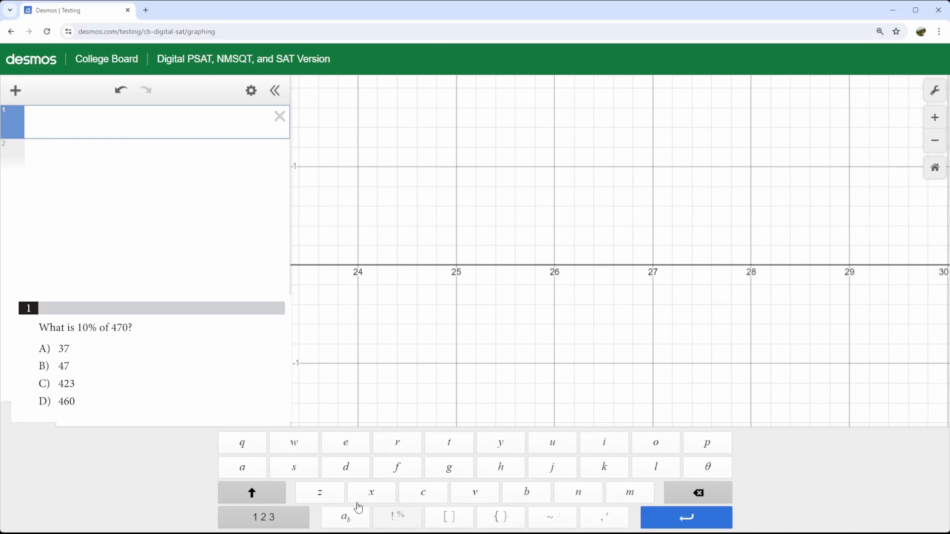
left_click(272, 496)
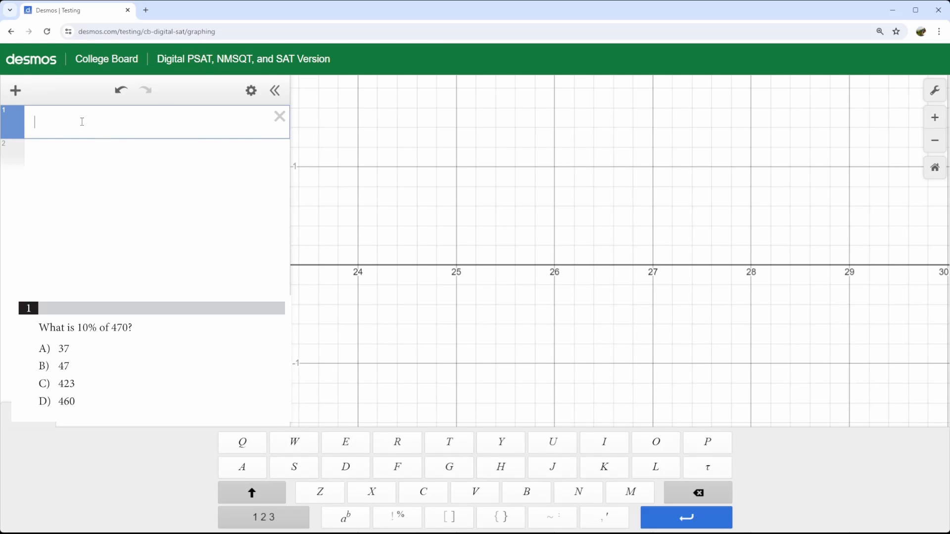
type("10")
left_click(389, 514)
type("470")
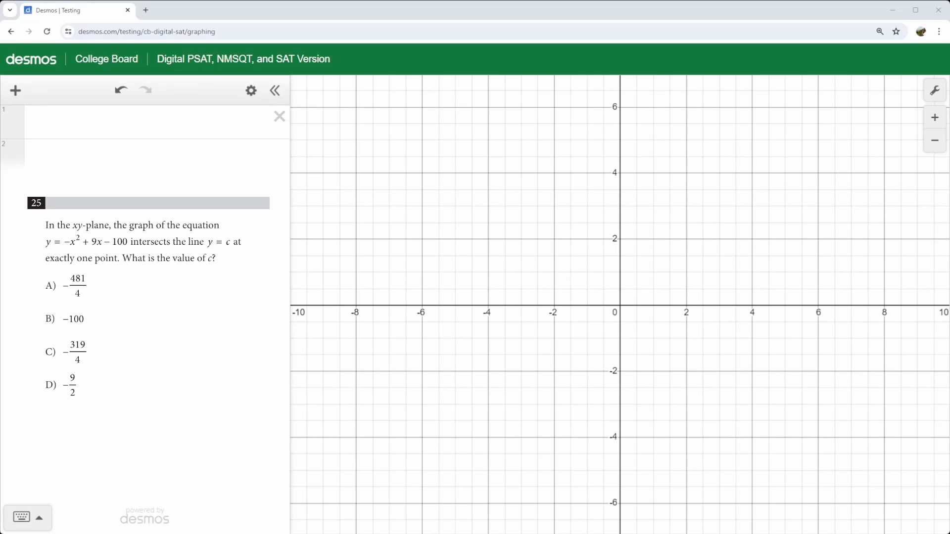
Graph the parabola y = −x² + 9x − 100 from question 25 in the first expression line
left_click(170, 123)
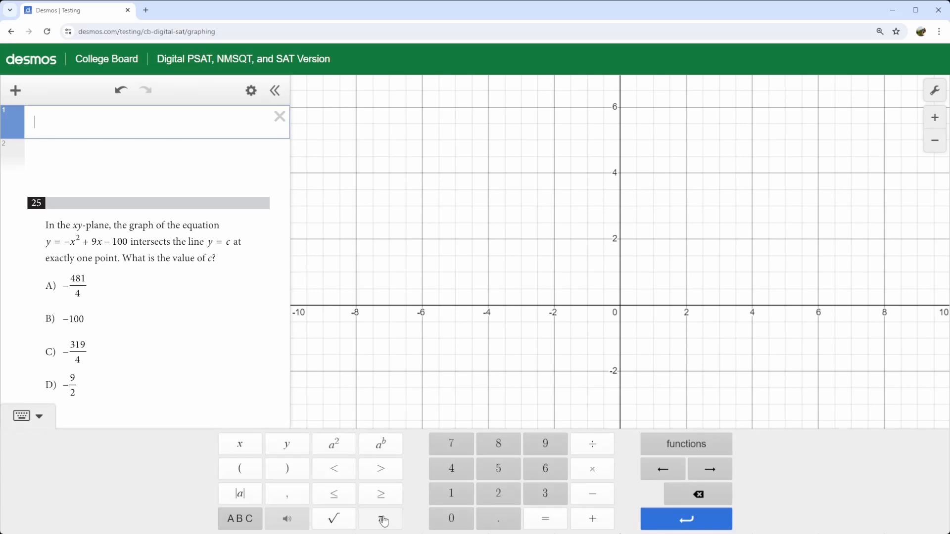
type("y=-x")
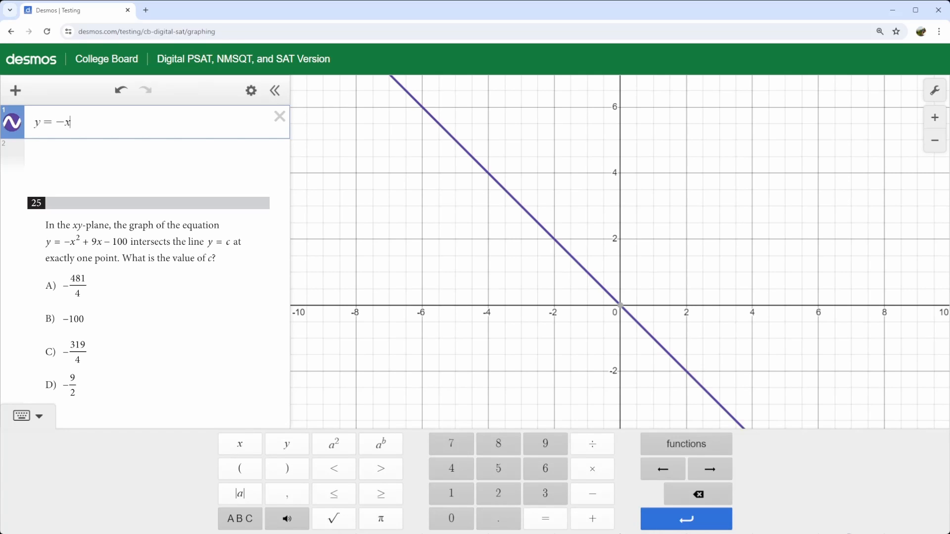
left_click(335, 445)
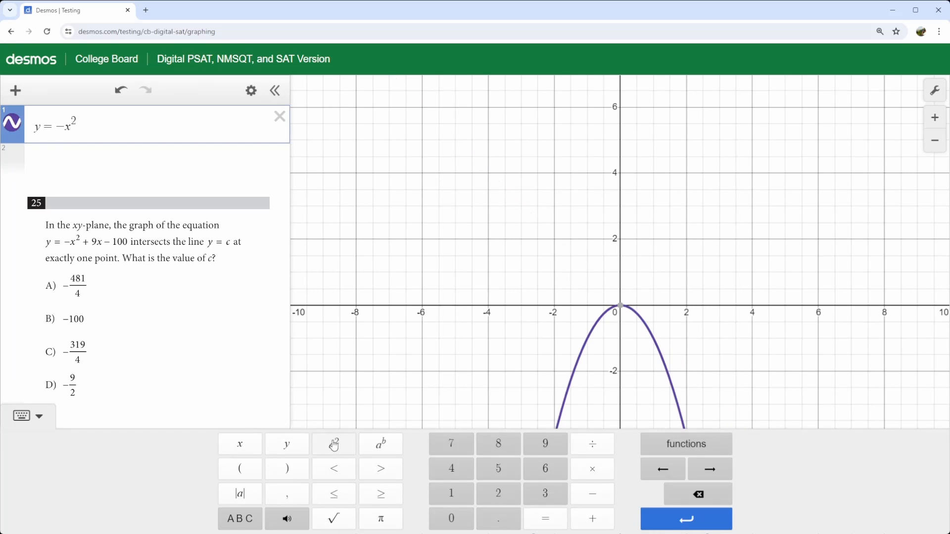
type("+9x")
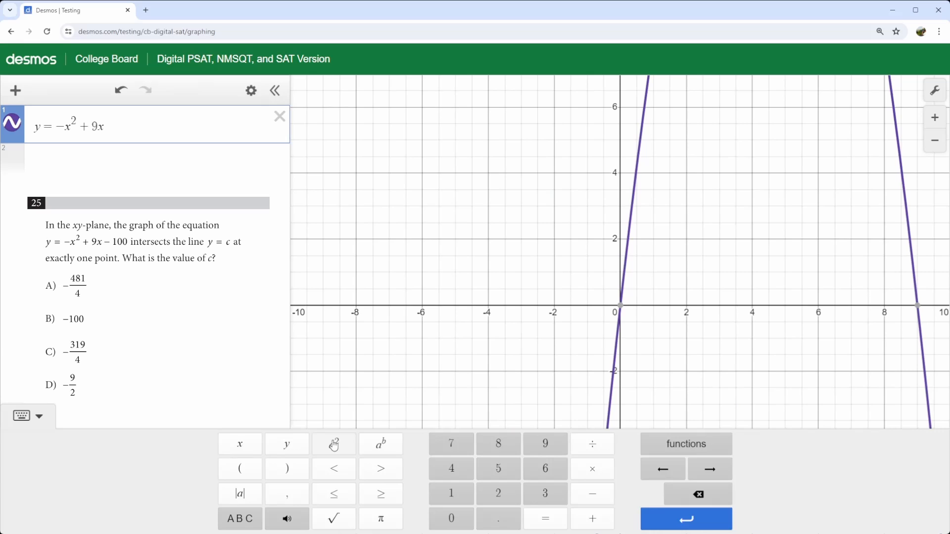
type("-100")
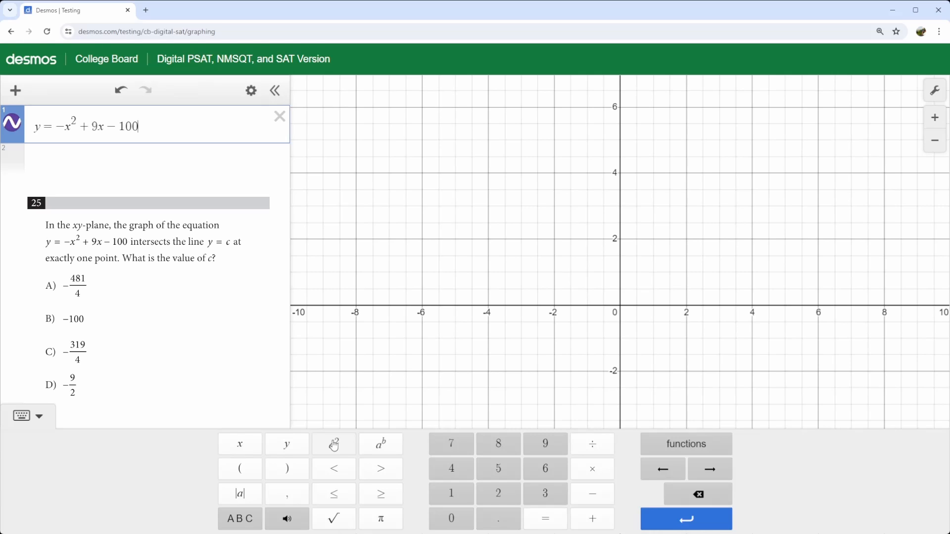
scroll(635, 281, "down", 4)
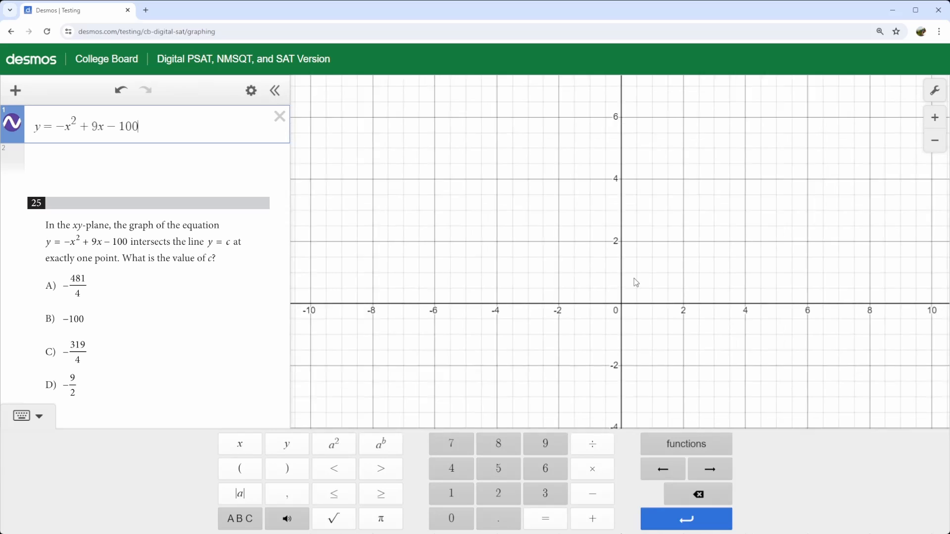
scroll(634, 279, "down", 10)
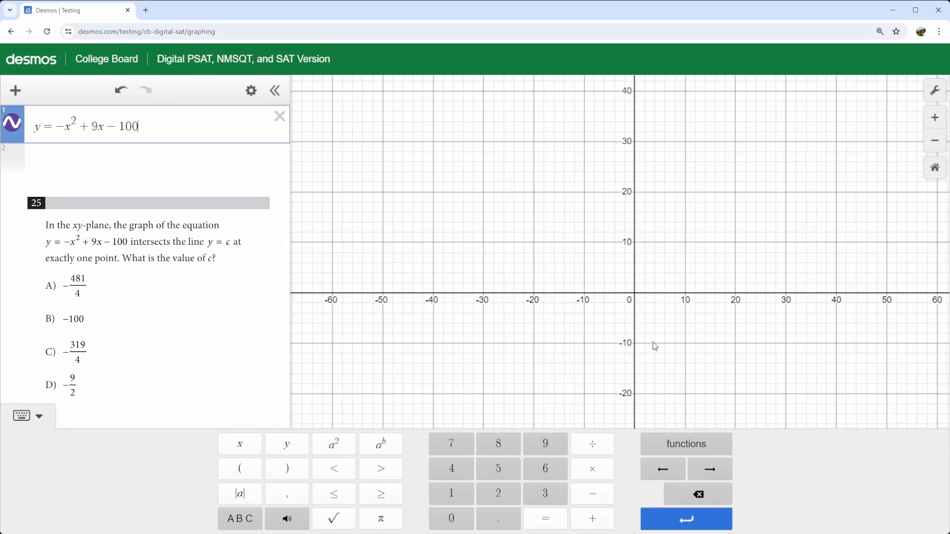
left_click_drag(750, 379, 685, 221)
scroll(696, 229, "down", 5)
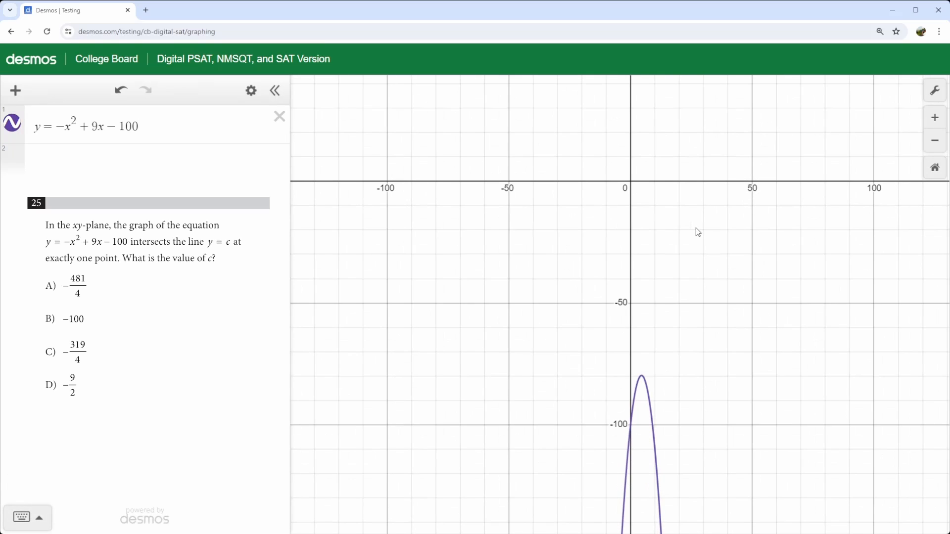
left_click_drag(748, 360, 664, 311)
scroll(708, 321, "down", 2)
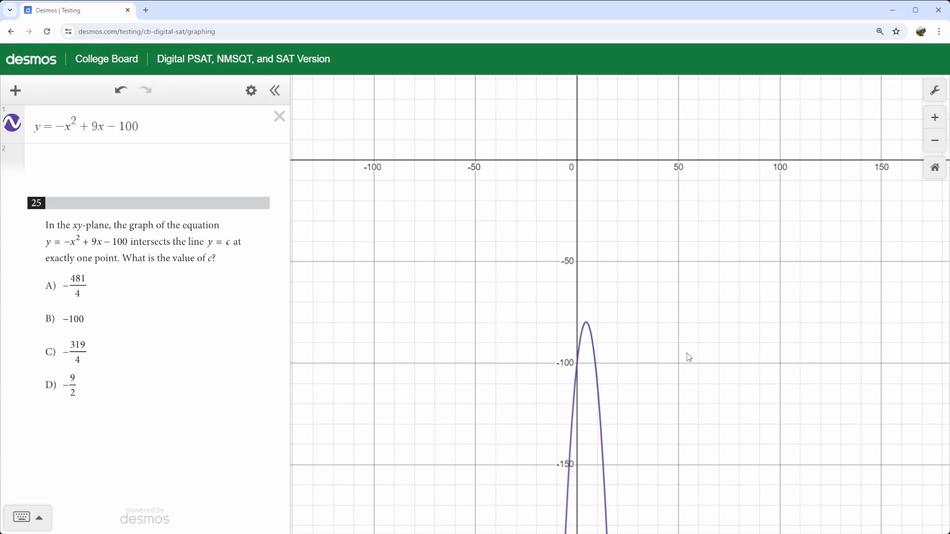
left_click_drag(689, 357, 664, 322)
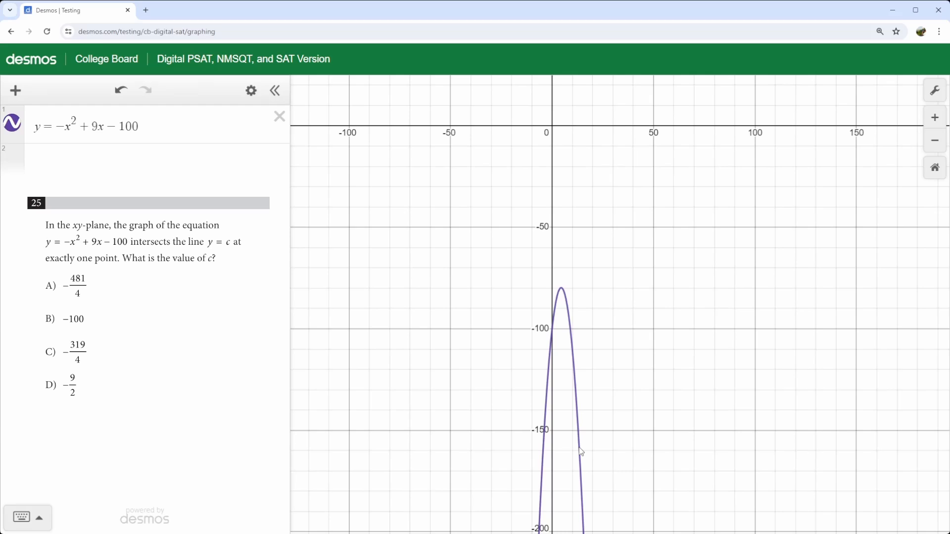
Graph the four answer choices as horizontal lines below the parabola's equation: y = −481/4, y = −100, y = −319/4 and y = −9/2
left_click(115, 165)
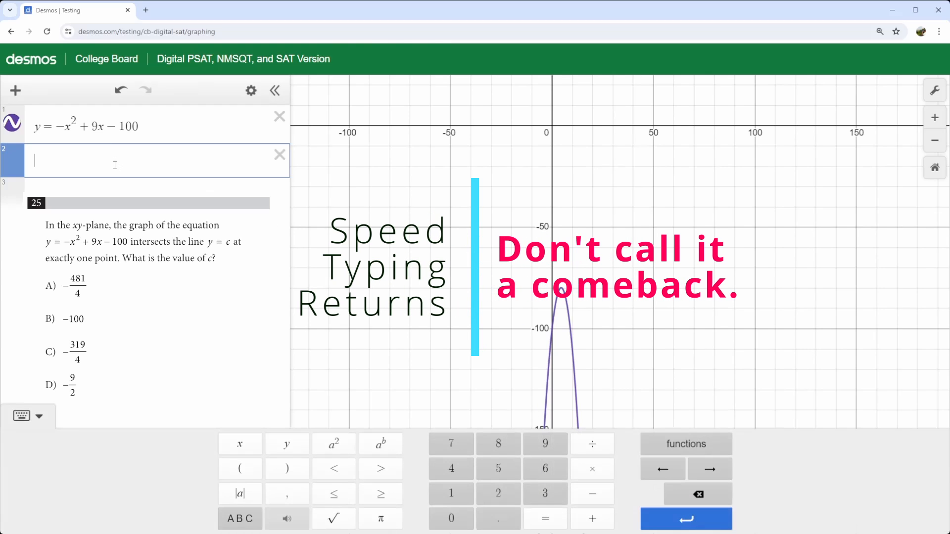
type("y=-481/4")
key("Return")
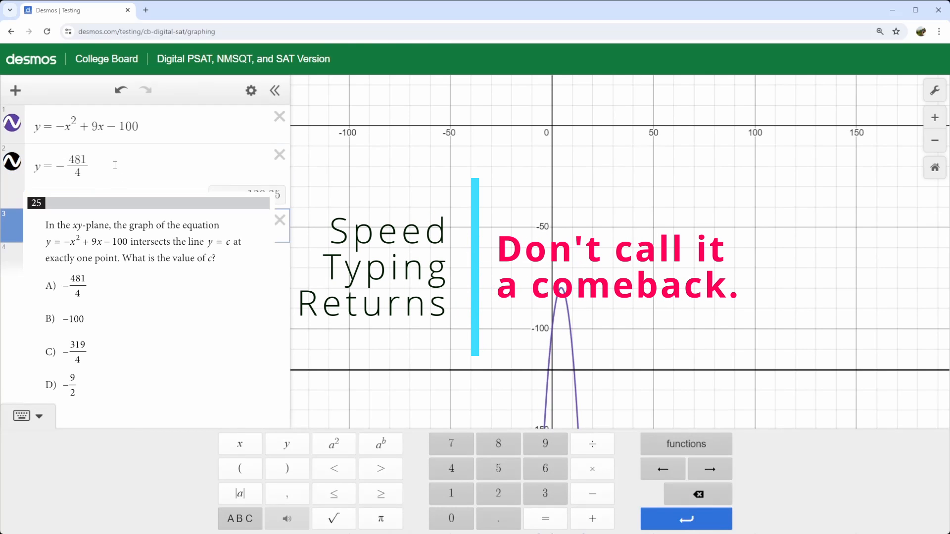
type("y=-100")
key("Return")
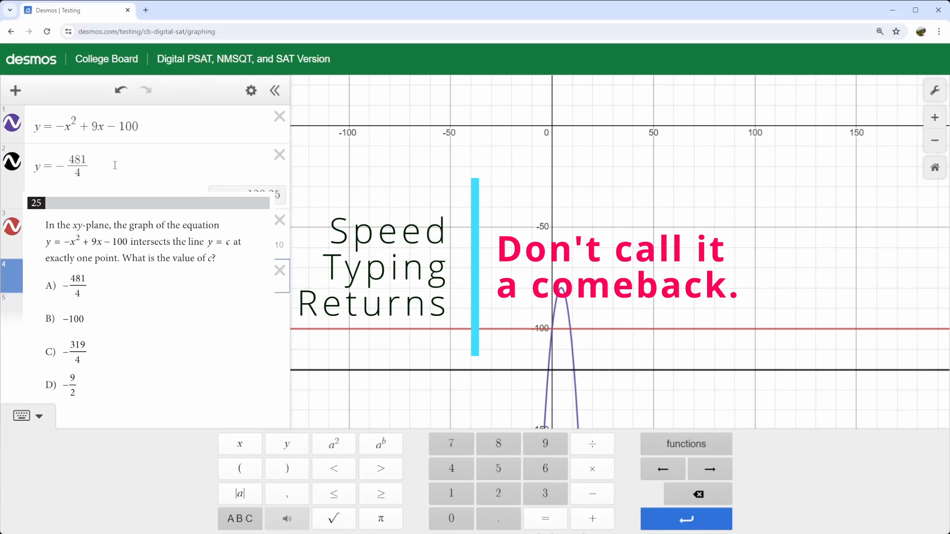
type("y=-319/4")
key("Return")
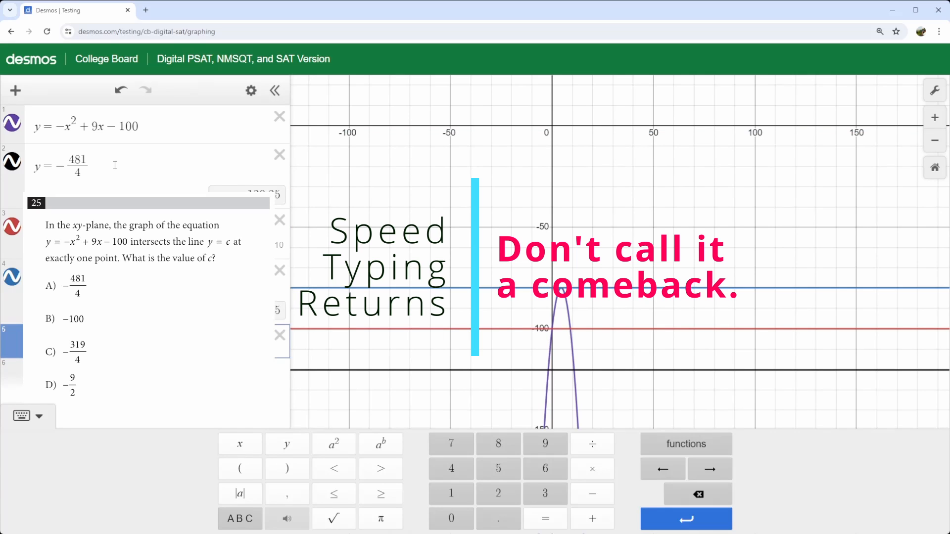
type("y=-9/2")
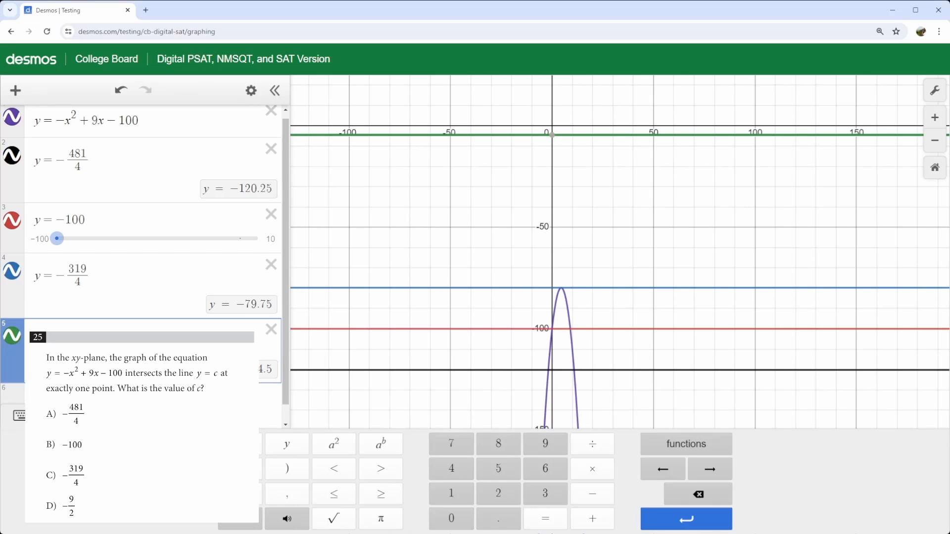
Check where the lines y = −481/4 and y = −100 cross the parabola, hiding each line from the graph after checking it
left_click(118, 164)
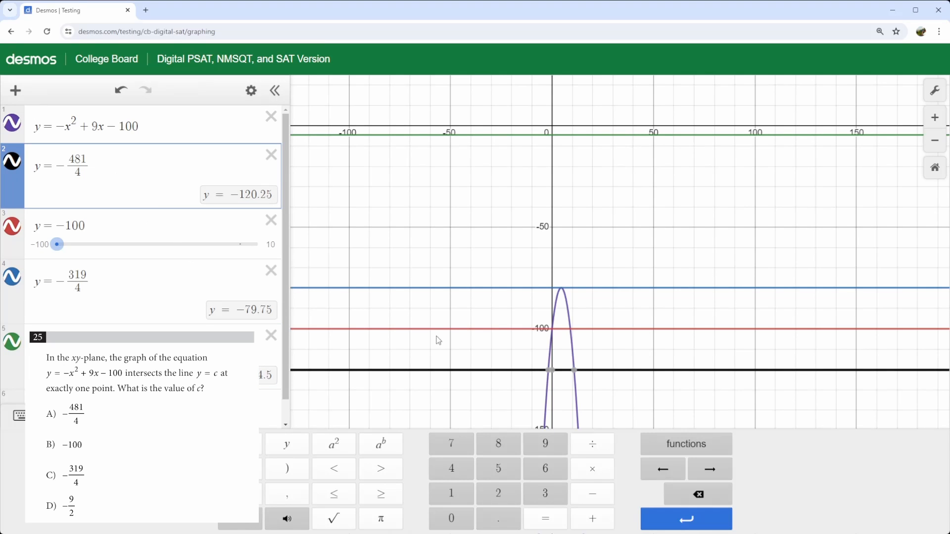
scroll(556, 367, "up", 5)
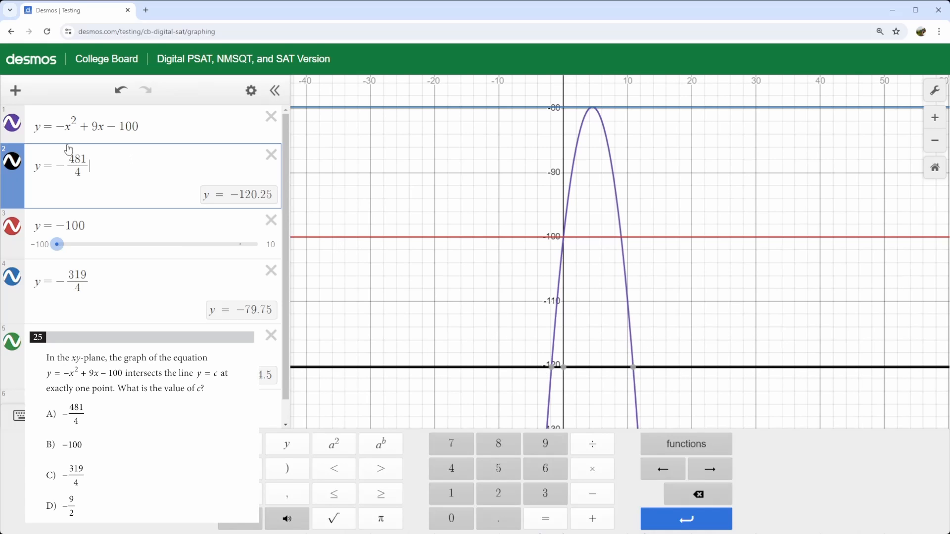
left_click(13, 165)
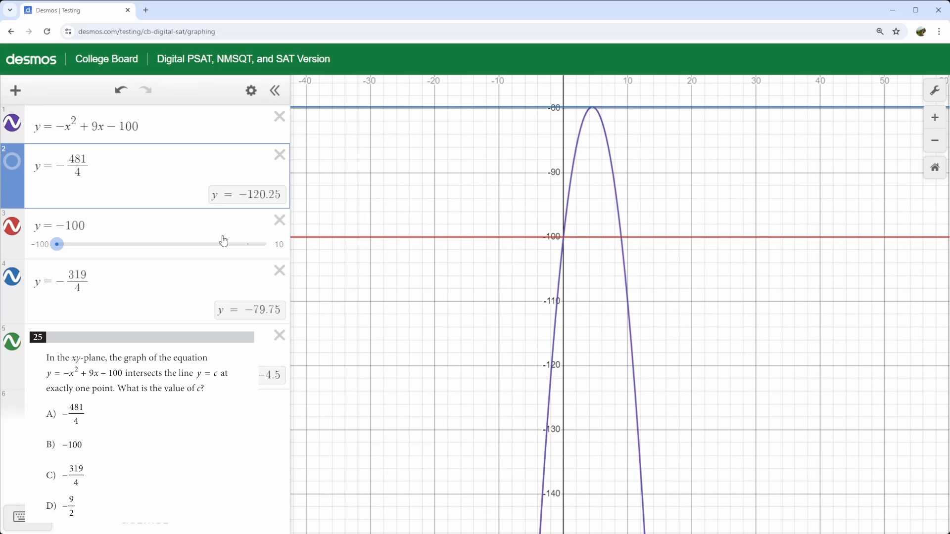
left_click(207, 231)
mouse_move(567, 240)
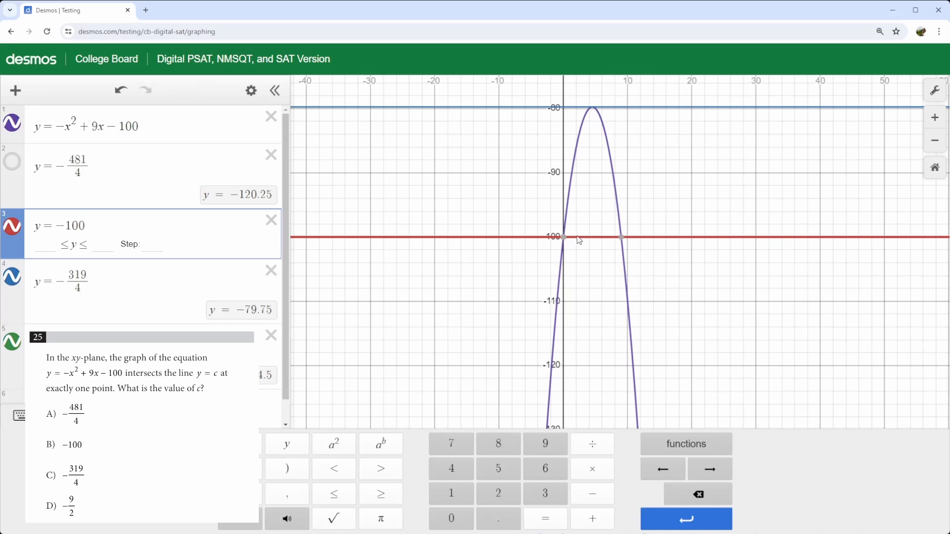
left_click(12, 226)
Examine the point where the line y = −319/4 meets the parabola and read its coordinates
left_click_drag(519, 164, 486, 393)
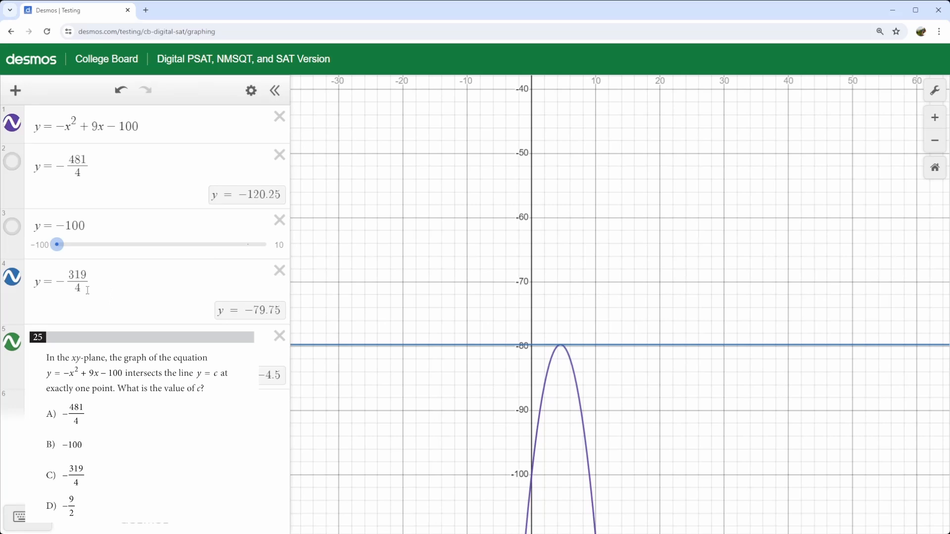
left_click(157, 296)
scroll(619, 358, "up", 5)
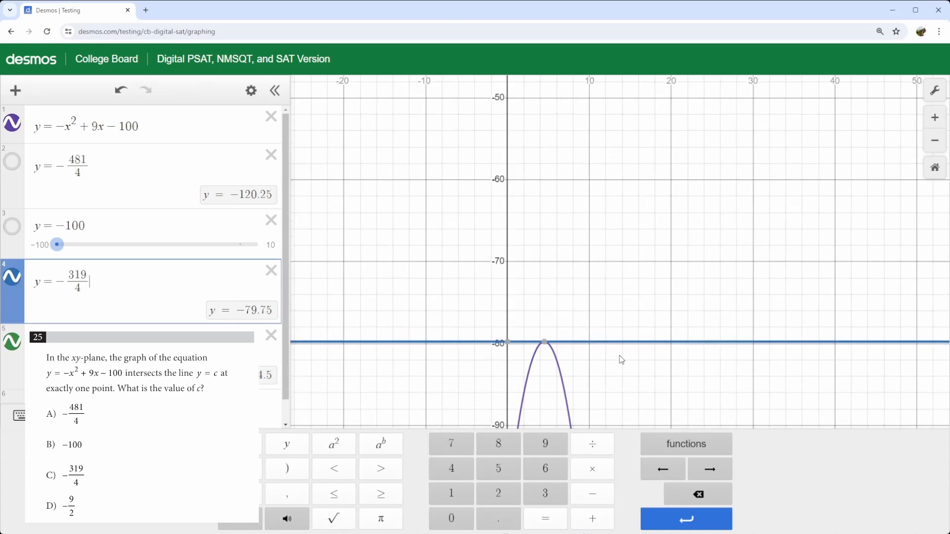
left_click(563, 301)
scroll(586, 274, "up", 3)
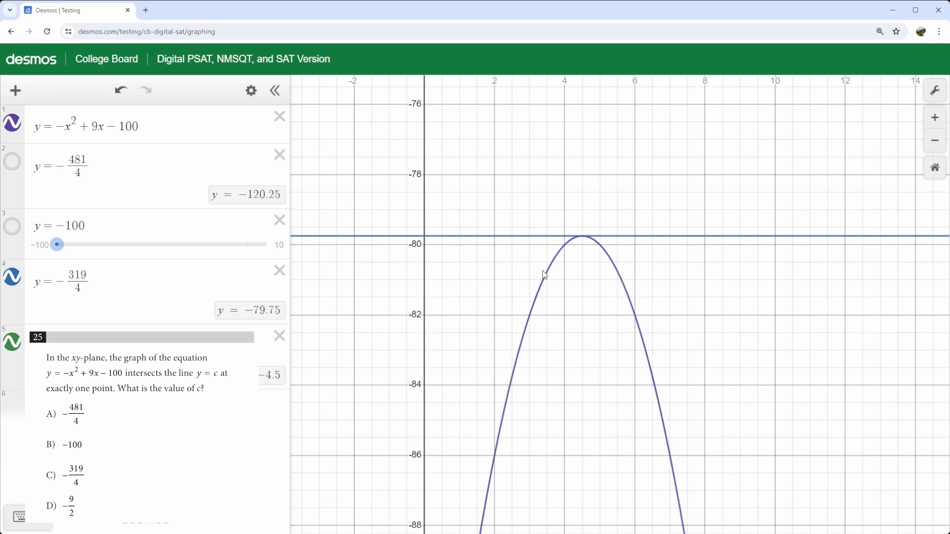
left_click(621, 237)
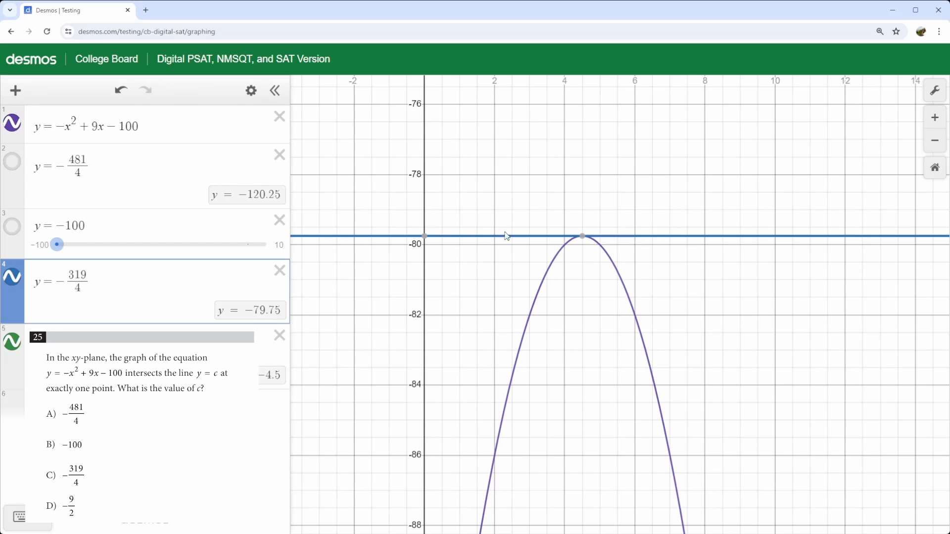
mouse_move(582, 237)
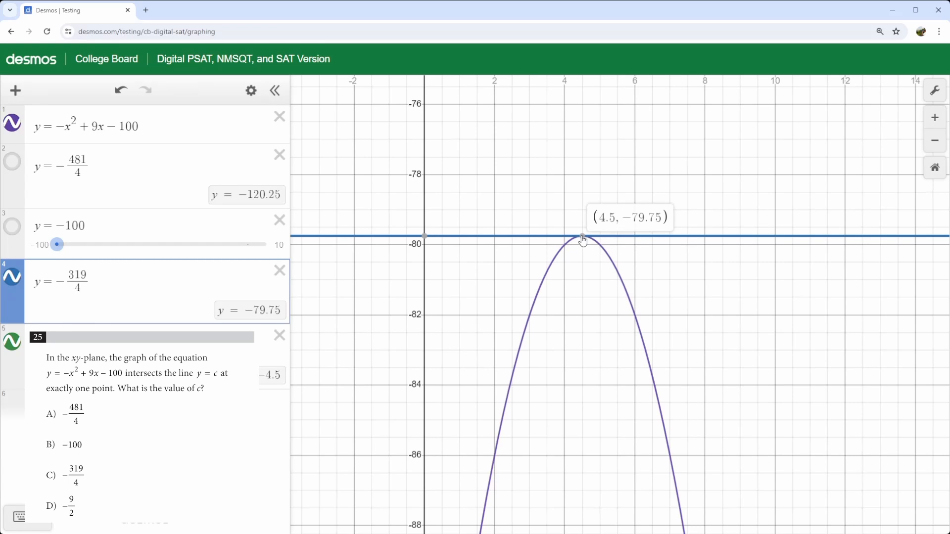
Check the line y = −9/2 against the parabola, hide it, and return the view to the parabola's vertex
scroll(515, 296, "down", 5)
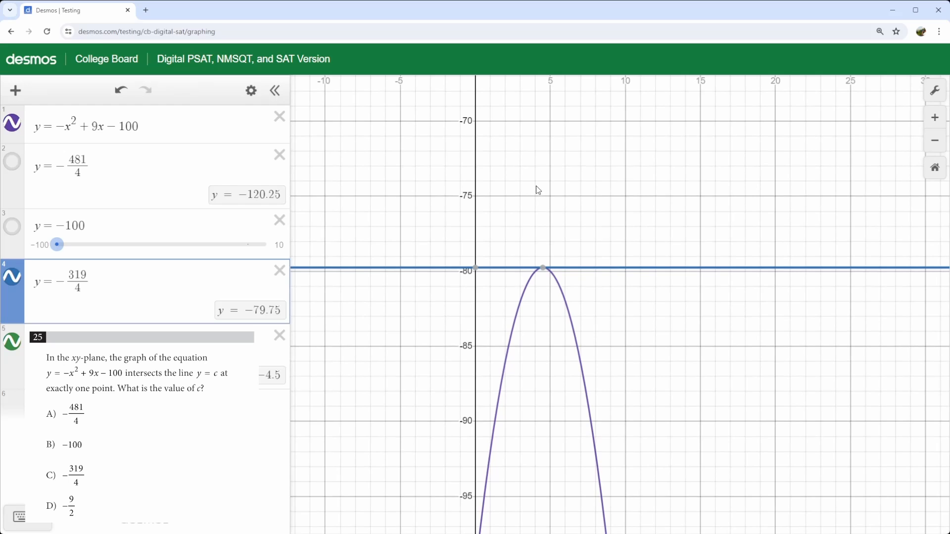
left_click_drag(536, 186, 554, 295)
scroll(566, 181, "down", 3)
left_click_drag(566, 180, 579, 349)
scroll(580, 339, "down", 6)
left_click_drag(591, 258, 598, 390)
scroll(598, 390, "down", 1)
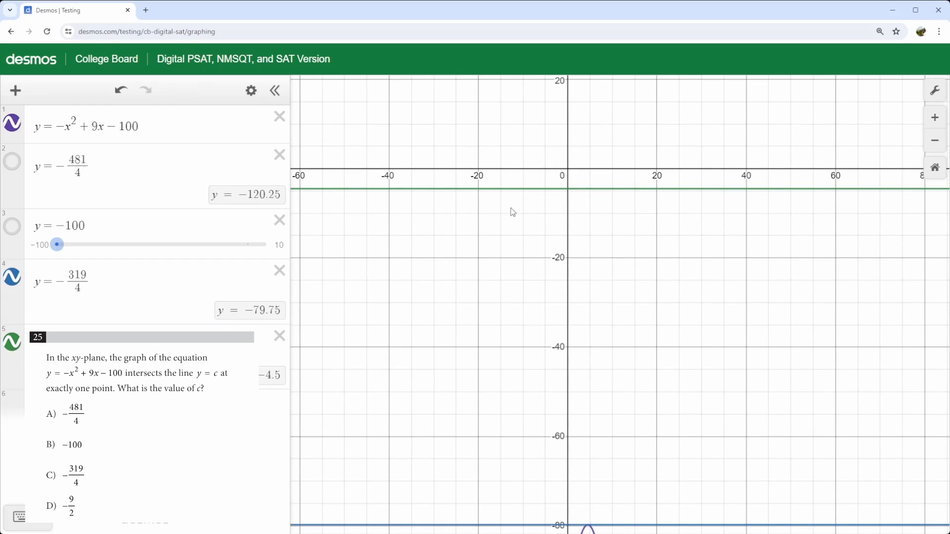
left_click(225, 350)
left_click_drag(739, 342, 731, 320)
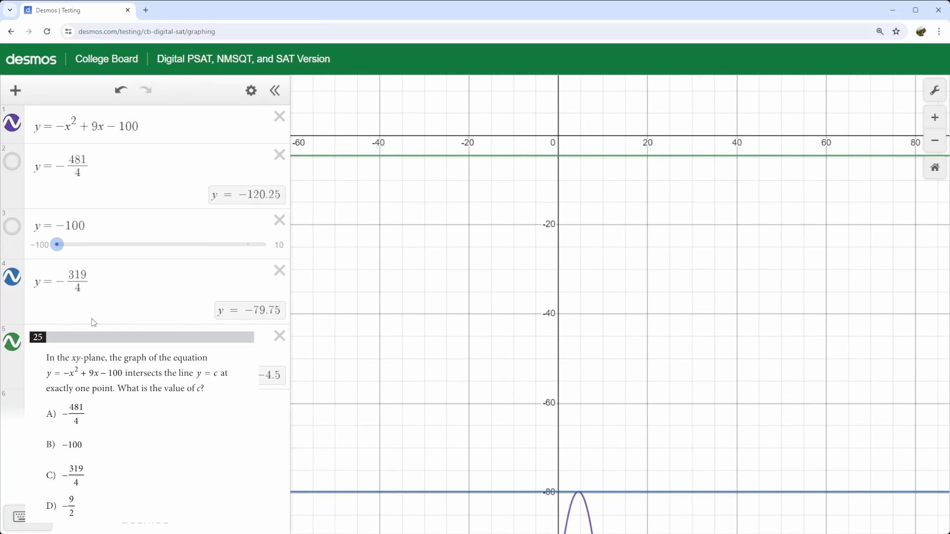
left_click(13, 346)
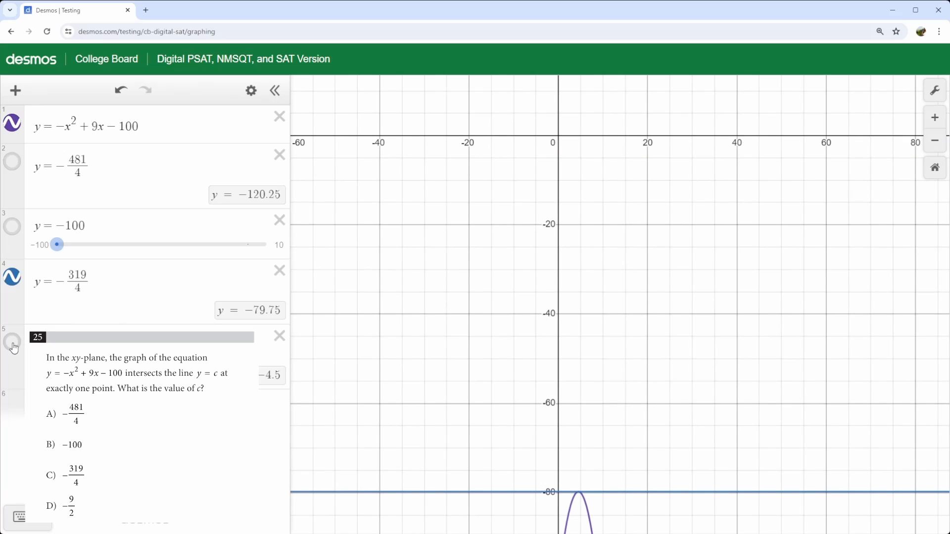
left_click_drag(486, 417, 501, 255)
scroll(526, 348, "up", 4)
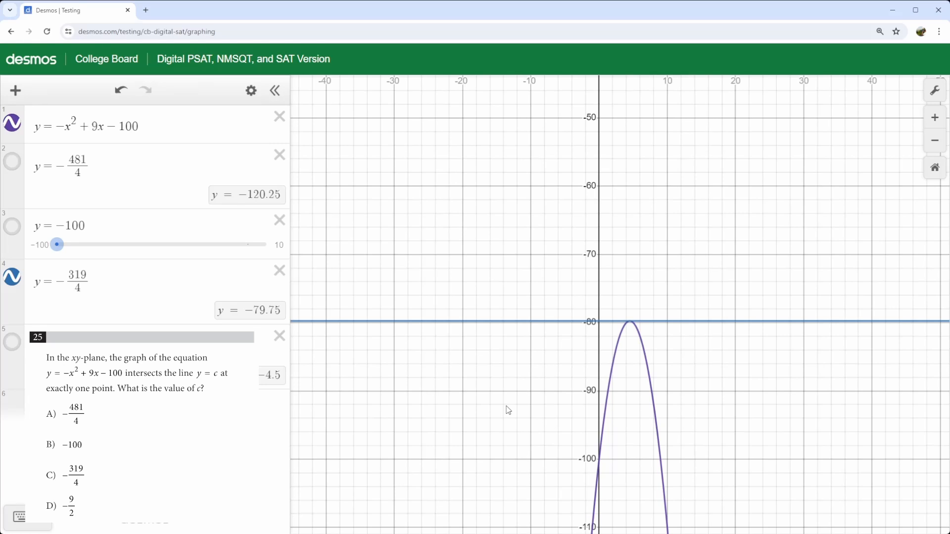
Show the hidden lines y = −9/2, y = −100 and y = −481/4 again, with all four lines and the parabola in view
left_click(12, 341)
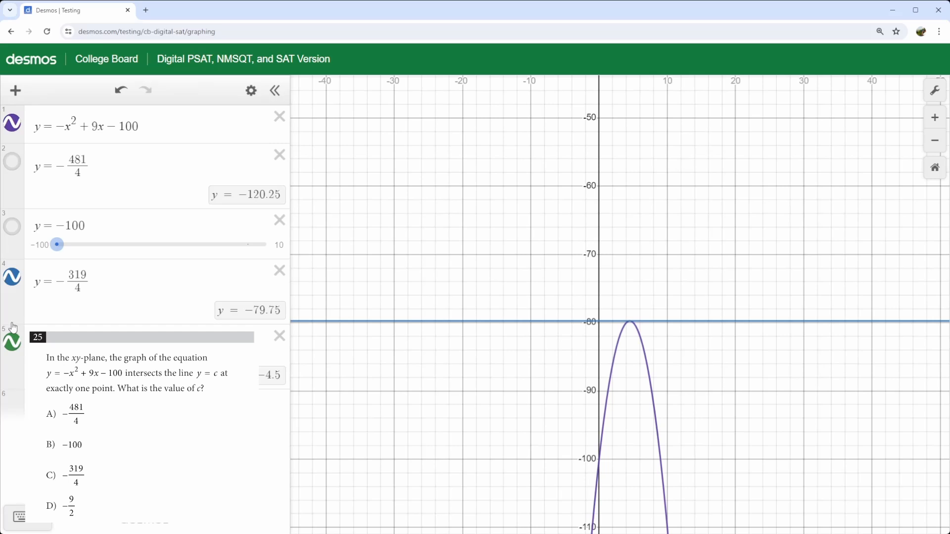
left_click(12, 228)
left_click(14, 162)
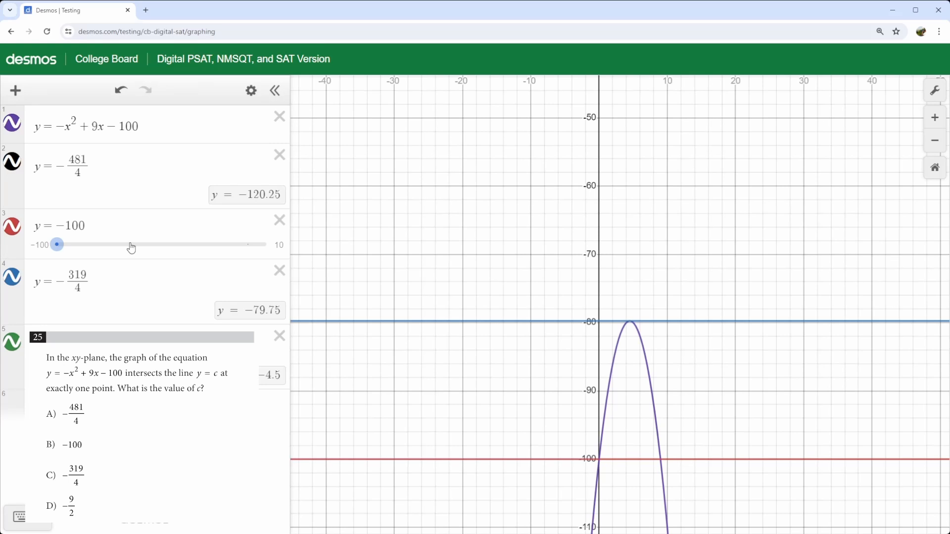
scroll(557, 360, "down", 4)
scroll(543, 396, "down", 5)
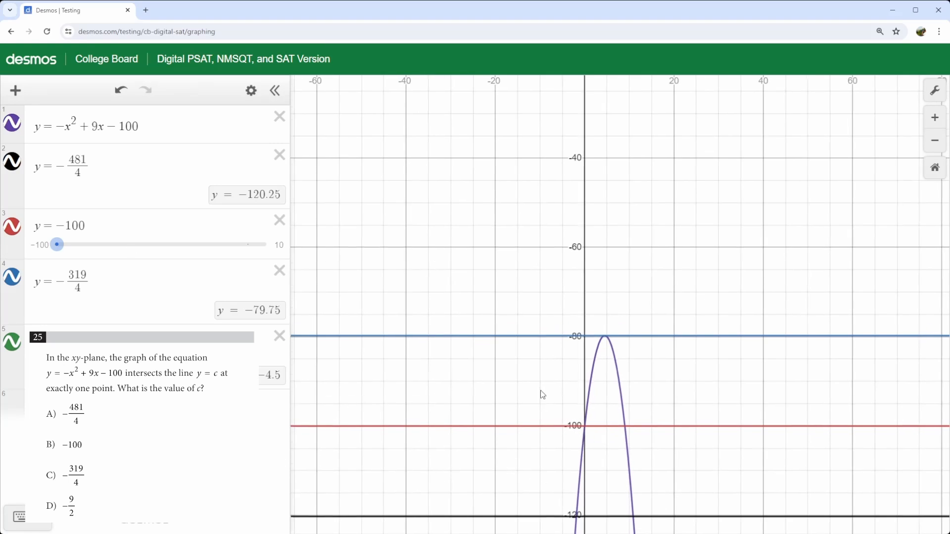
left_click_drag(509, 229, 519, 282)
scroll(531, 301, "up", 2)
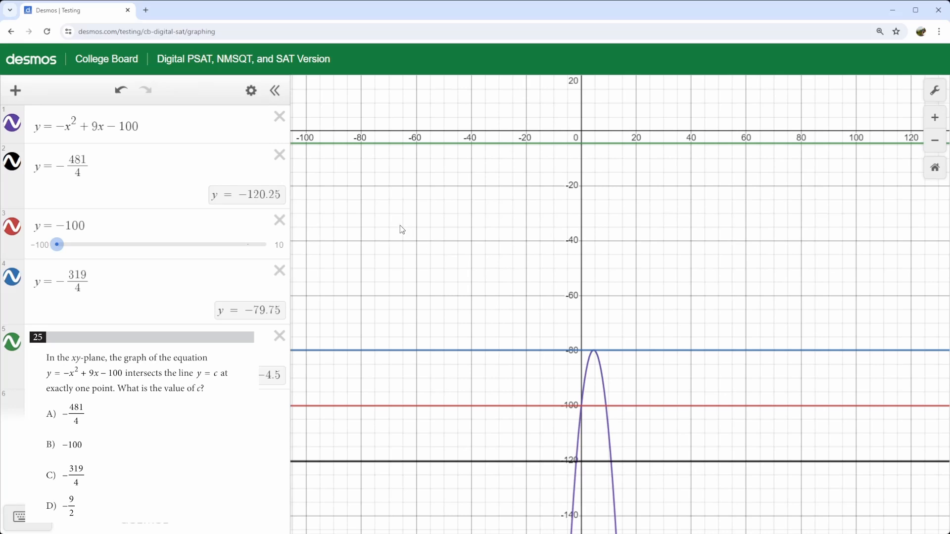
Try red, blue, green, orange and purple for the line y = −481/4, set it back to black, and finish editing the list
left_click(251, 93)
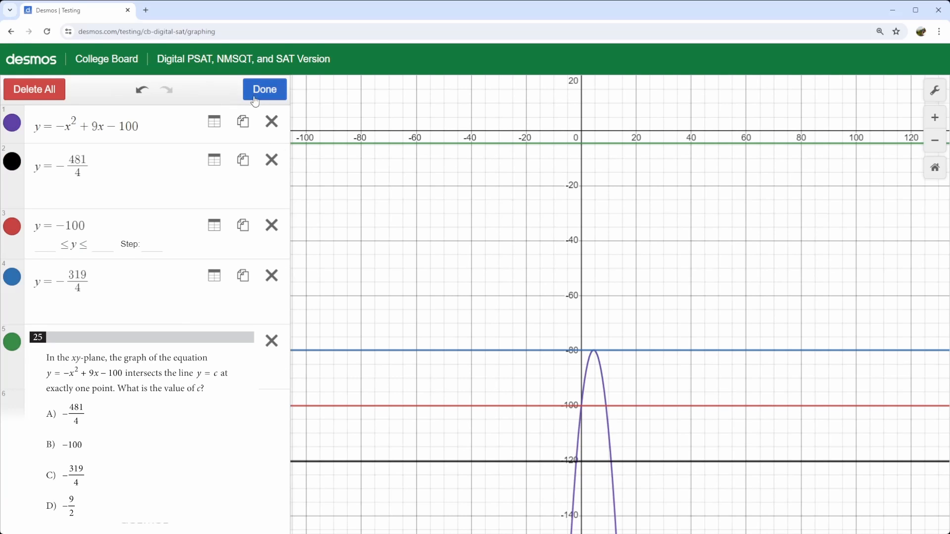
left_click(13, 163)
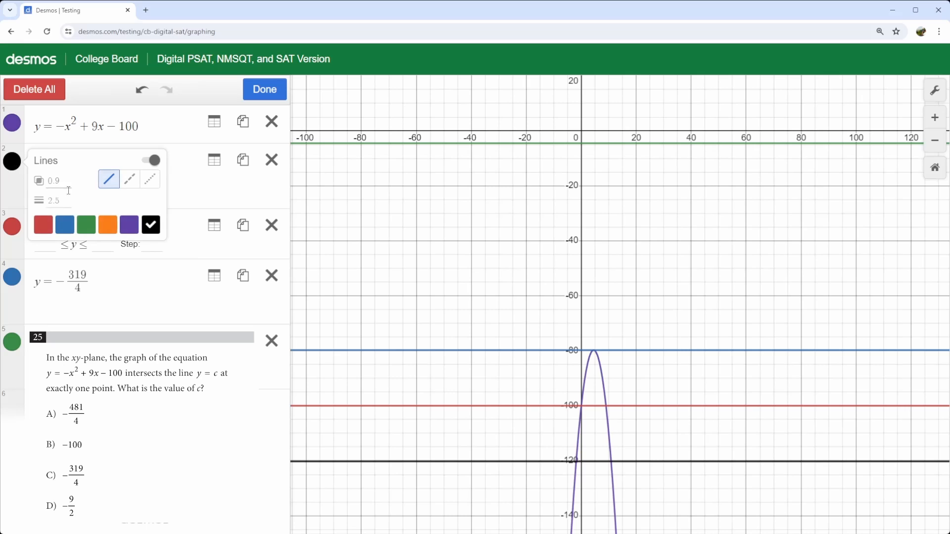
left_click(44, 225)
left_click(69, 226)
left_click(86, 225)
left_click(108, 225)
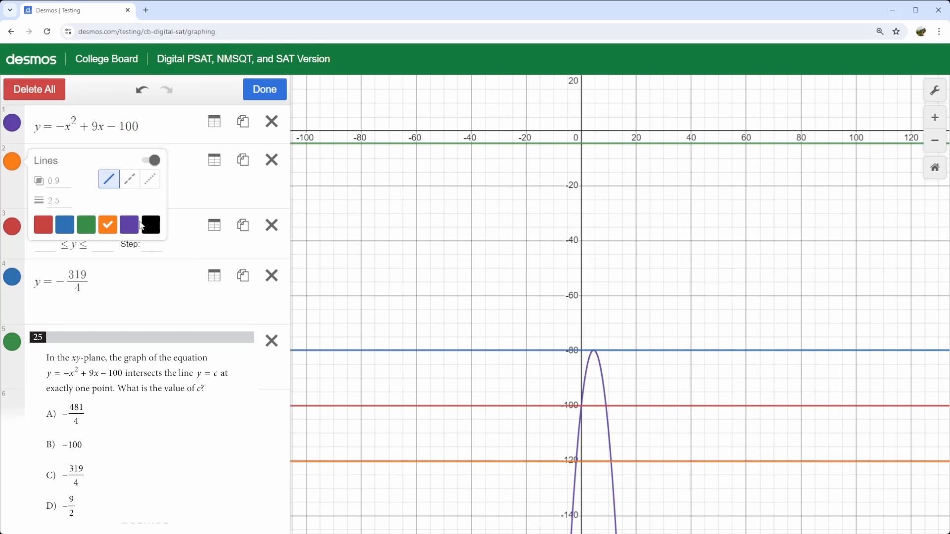
left_click(129, 226)
left_click(146, 227)
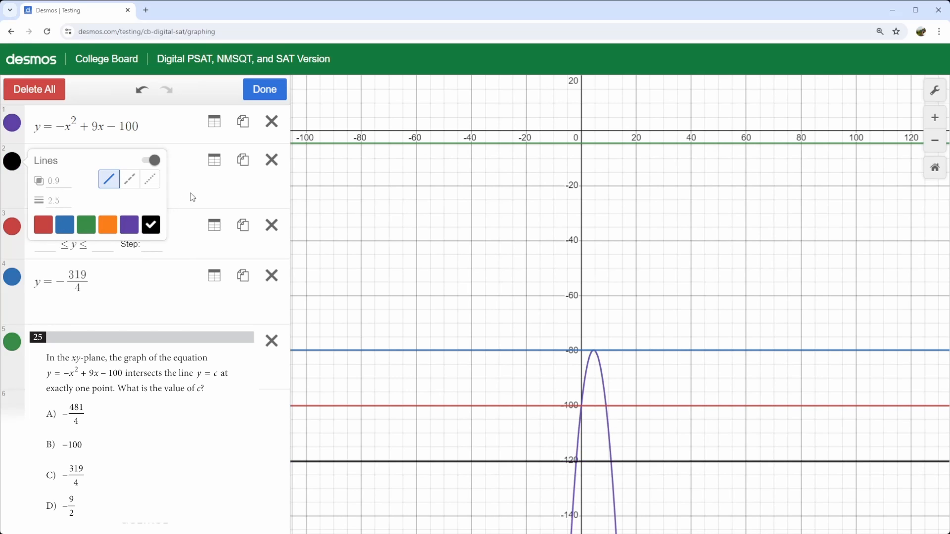
left_click(200, 192)
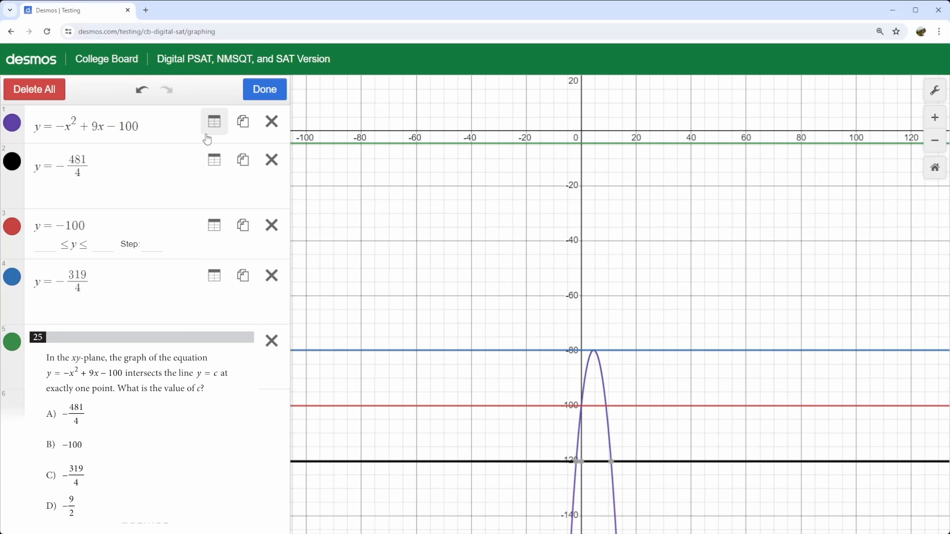
left_click(265, 91)
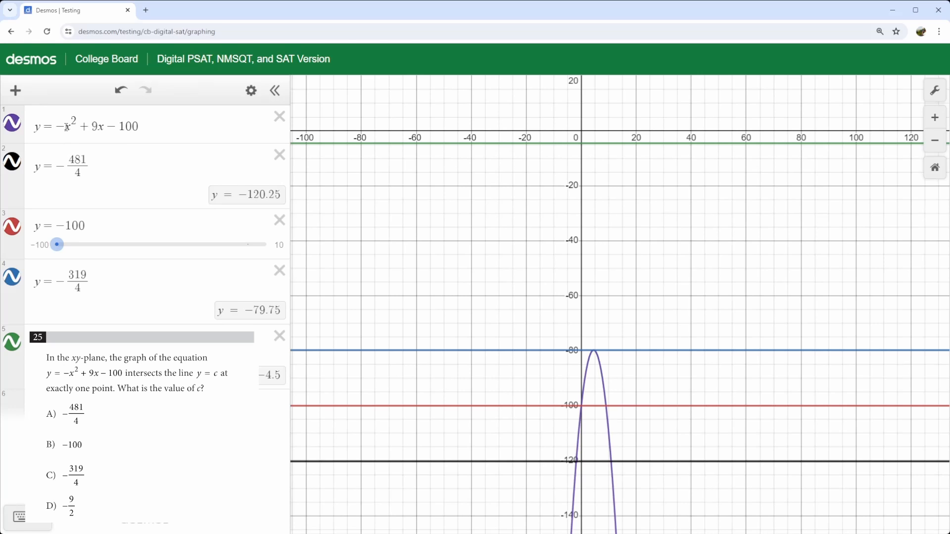
Remove the leading minus sign to graph y = x² + 9x − 100 and check where the parabola meets the line y = −481/4
left_click(67, 128)
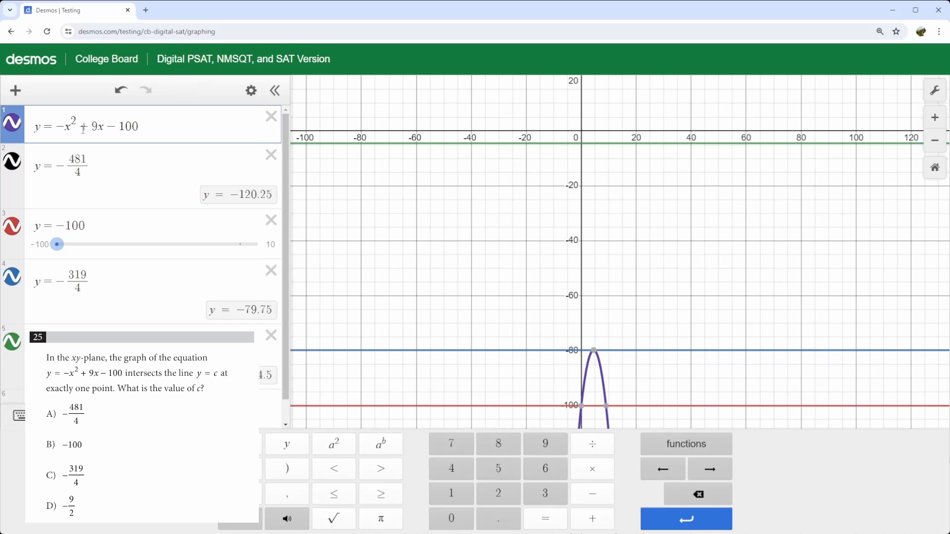
key("BackSpace")
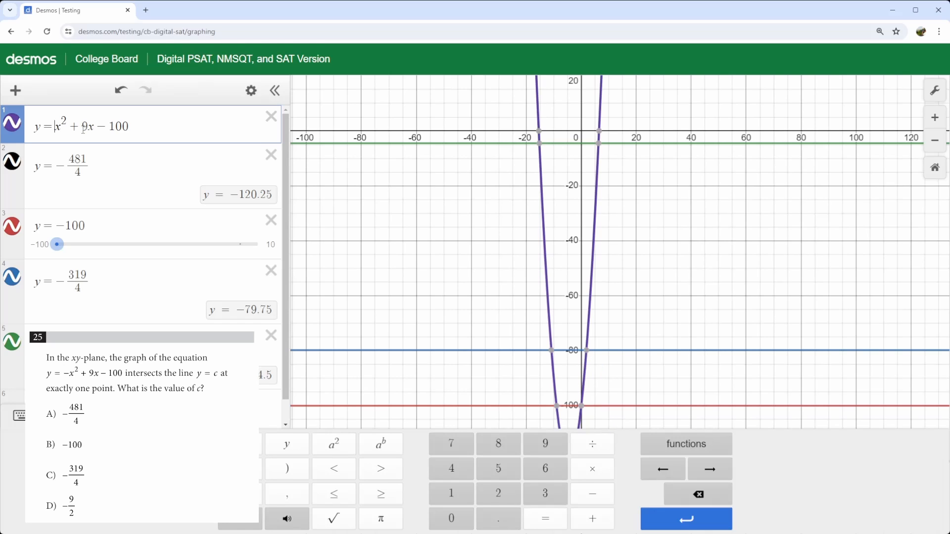
left_click_drag(451, 282, 469, 214)
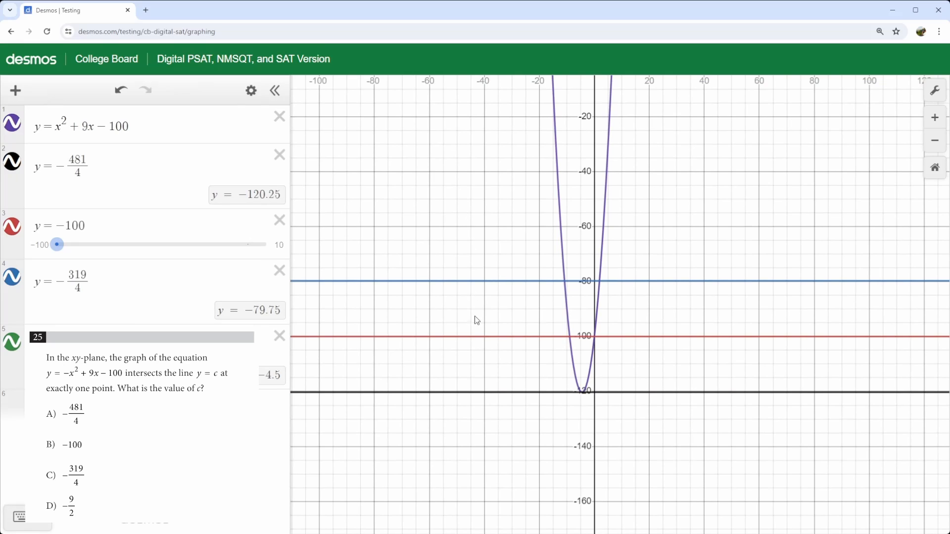
left_click(173, 176)
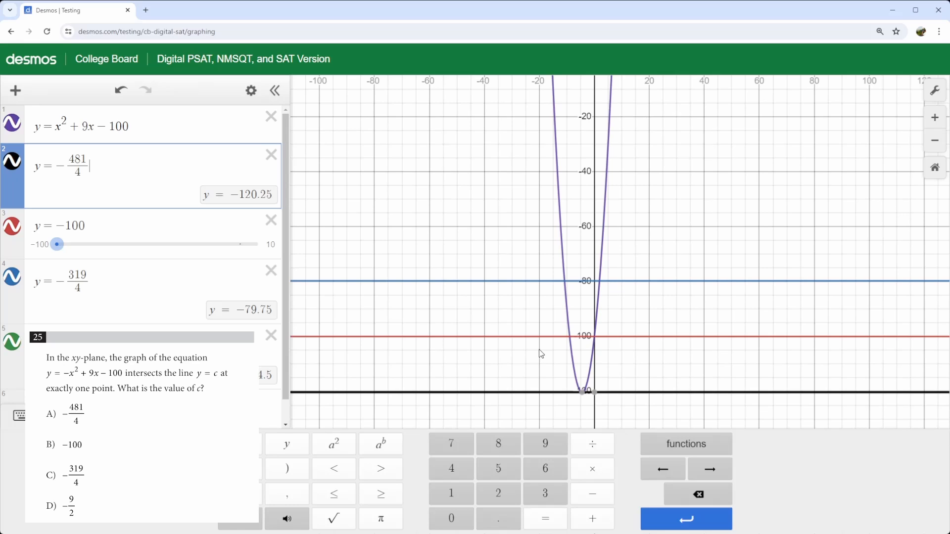
Restore the parabola's equation to y = −x² + 9x − 100 and bring all four horizontal lines back into view
left_click(56, 127)
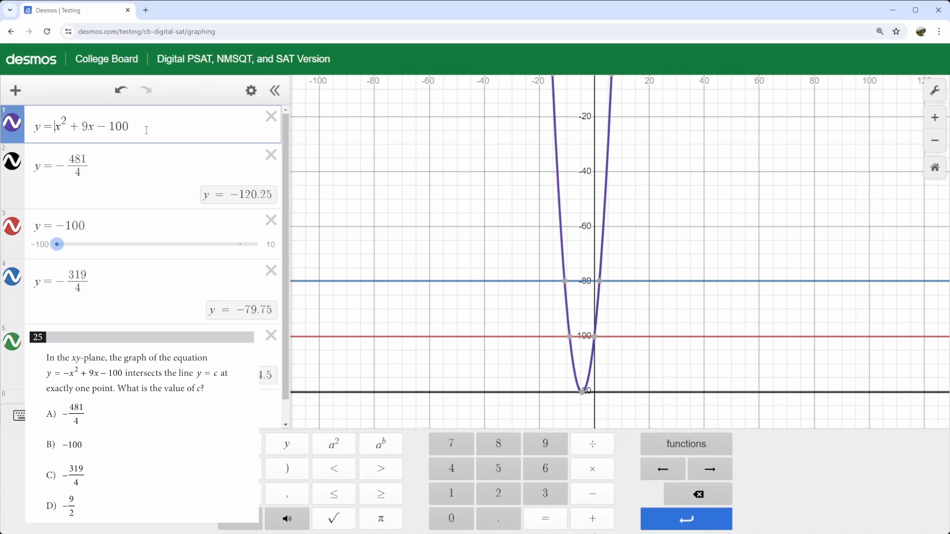
type("-")
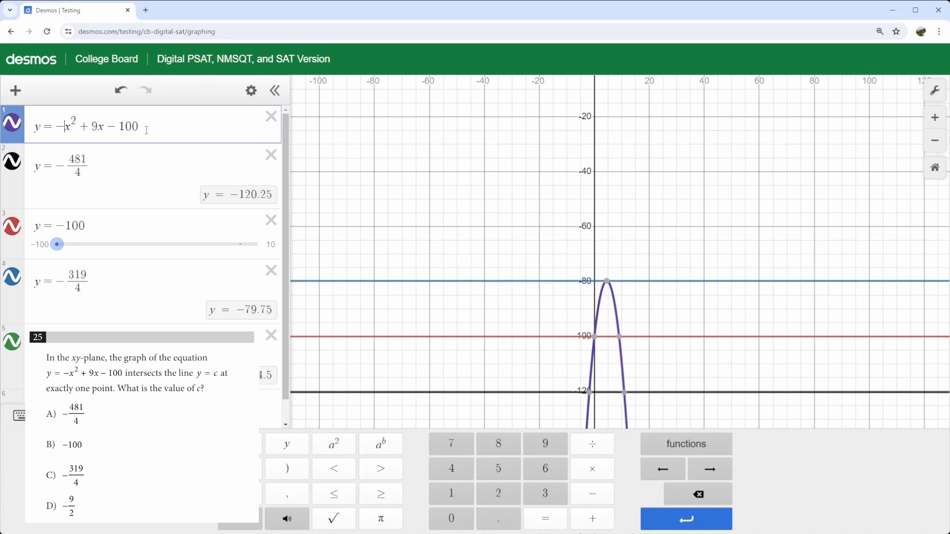
scroll(810, 333, "down", 3)
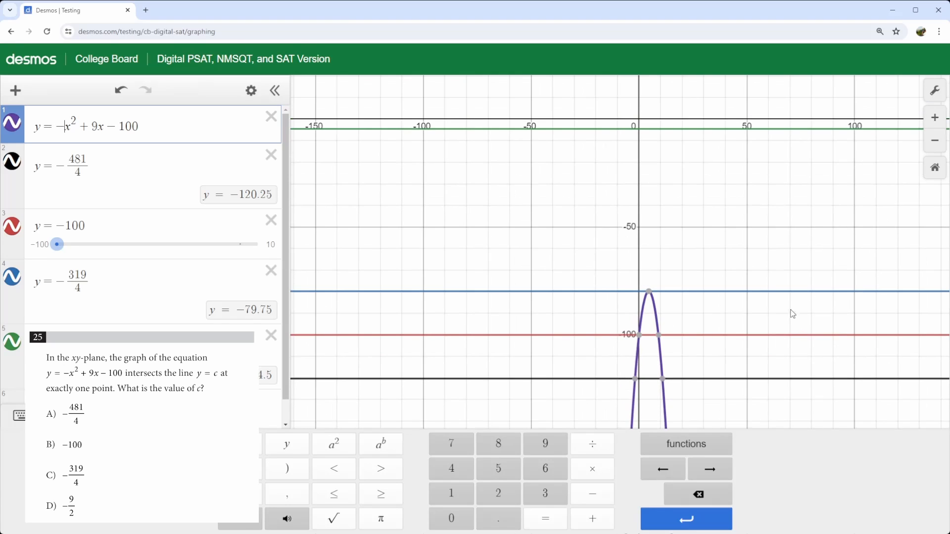
left_click_drag(751, 279, 670, 308)
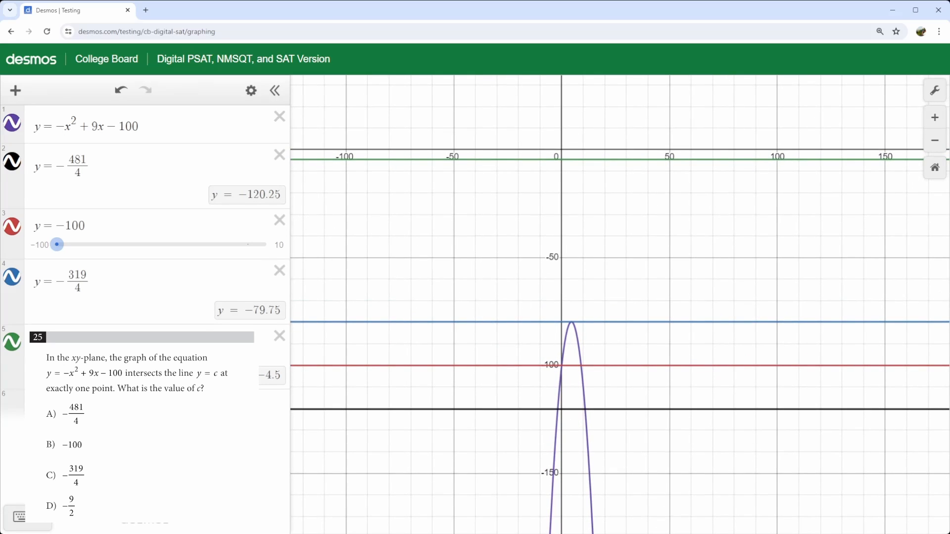
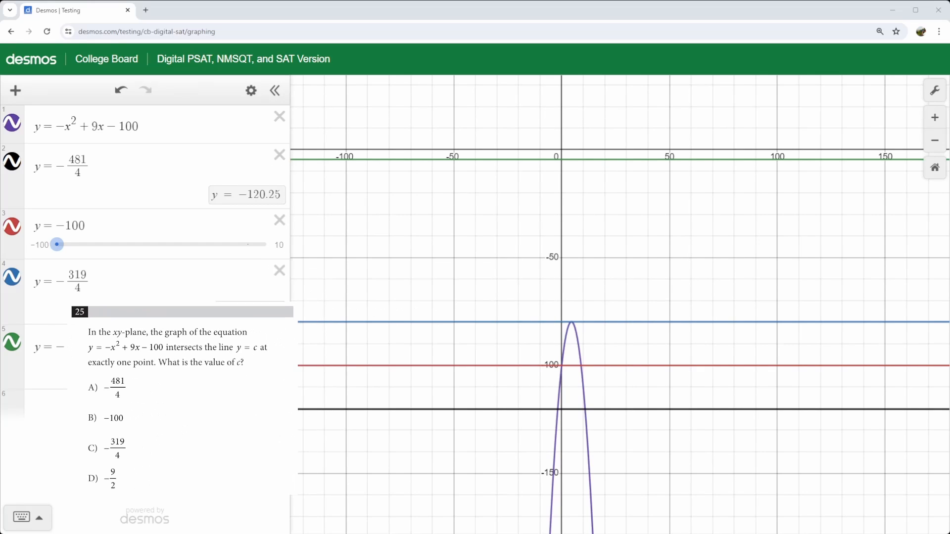
Examine the parabola's vertex against the line y = −319/4 at closer range
scroll(593, 305, "up", 5)
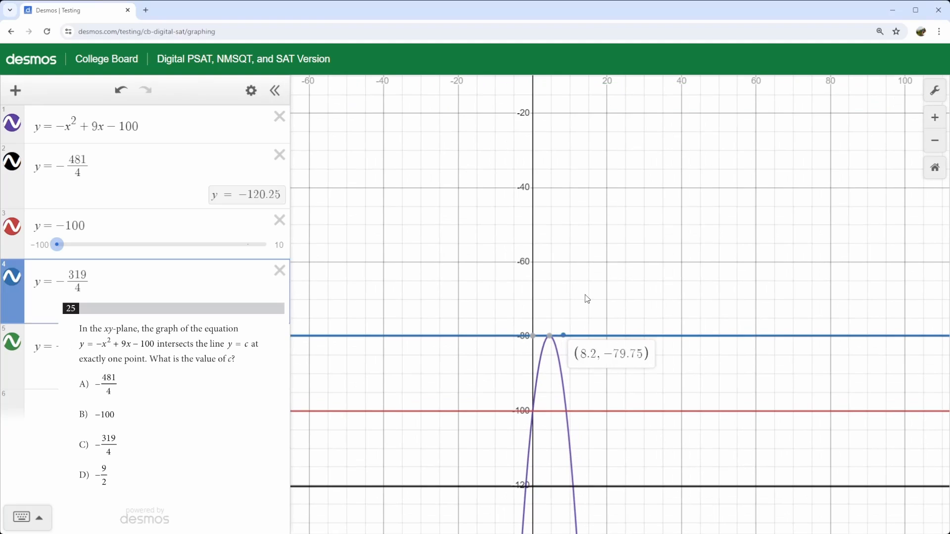
left_click_drag(602, 284, 724, 198)
scroll(724, 197, "up", 4)
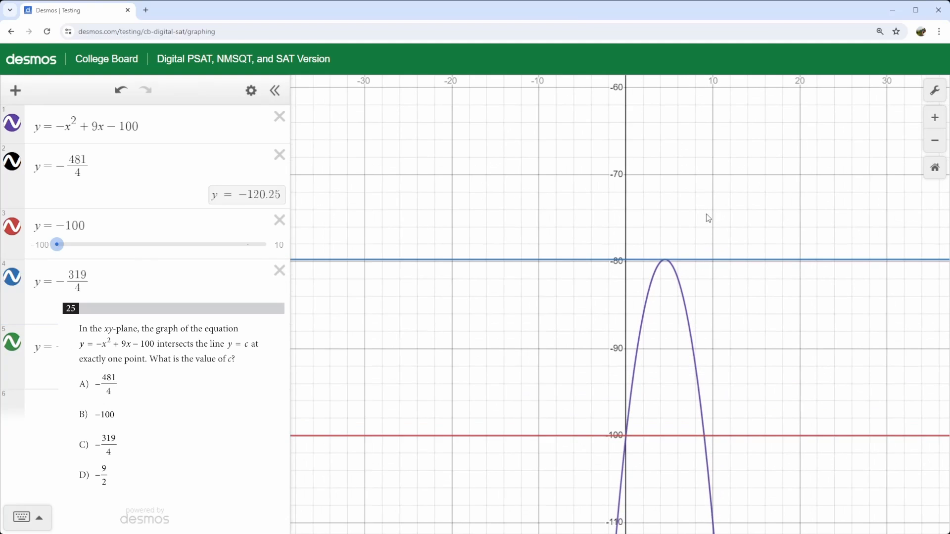
Delete the question 25 parabola and all four horizontal lines from the expressions
scroll(663, 226, "up", 3)
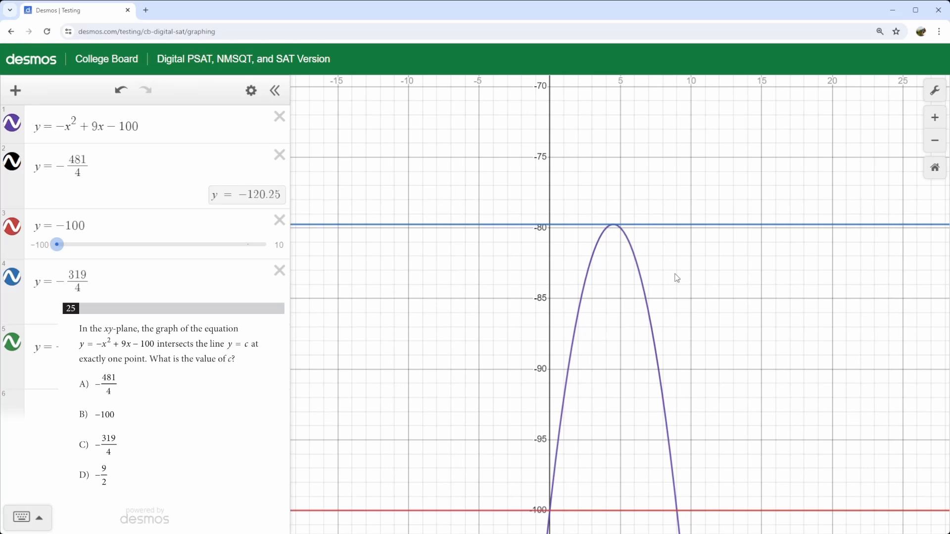
left_click(280, 117)
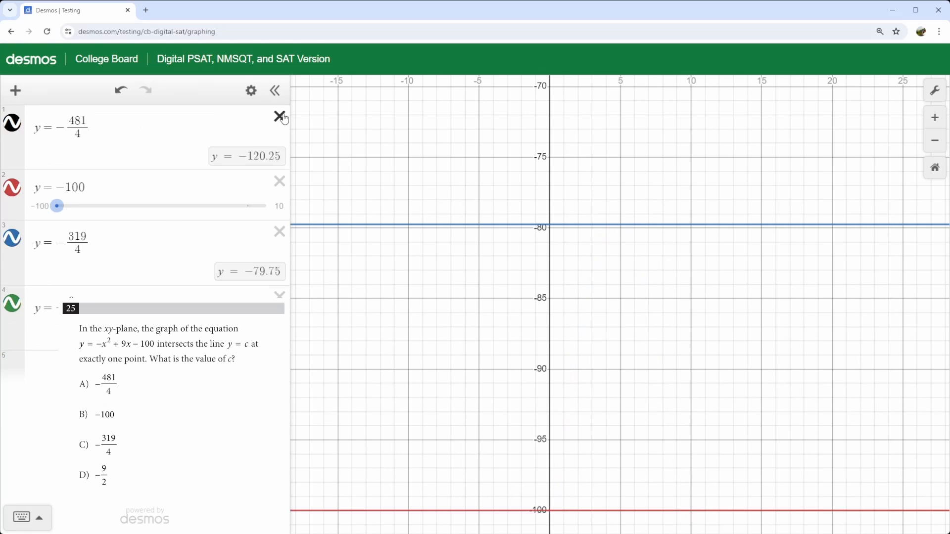
left_click(280, 117)
left_click(280, 117)
left_click(280, 117)
left_click(280, 117)
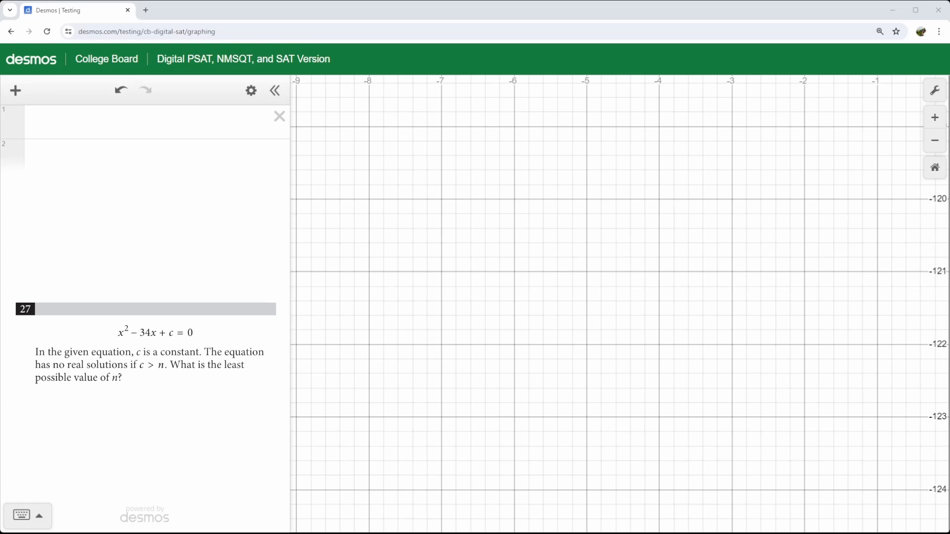
Enter the question 27 equation x² − 34x + c = 0 as the first expression and check its warning
left_click(123, 124)
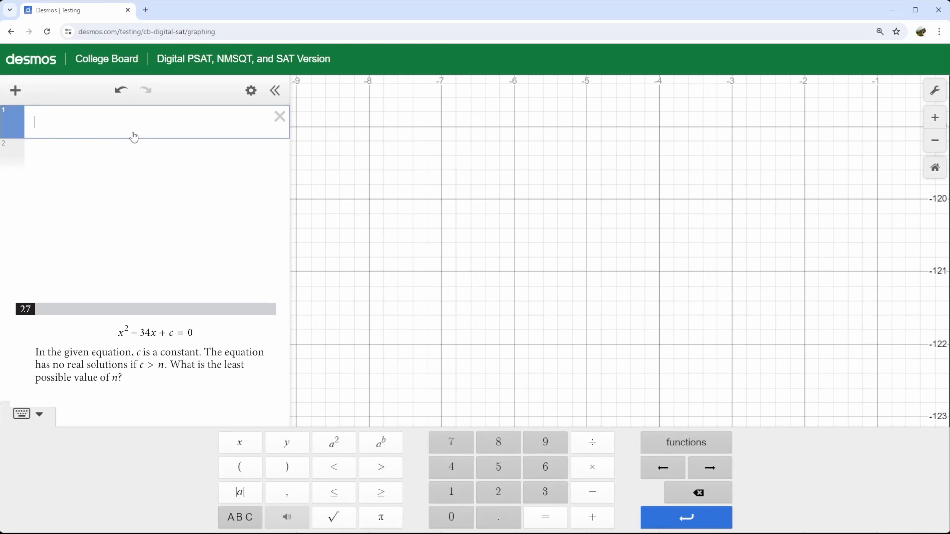
type("x")
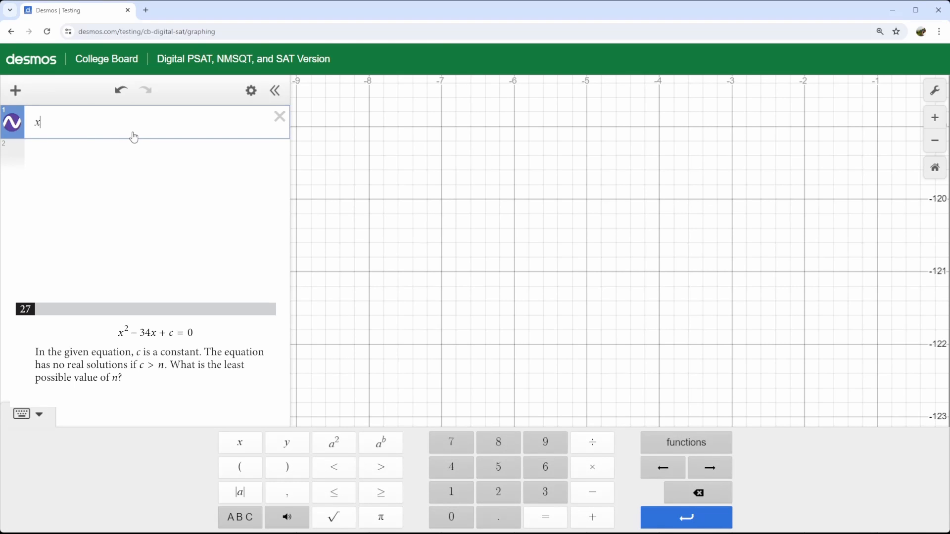
left_click(340, 447)
type("-34x")
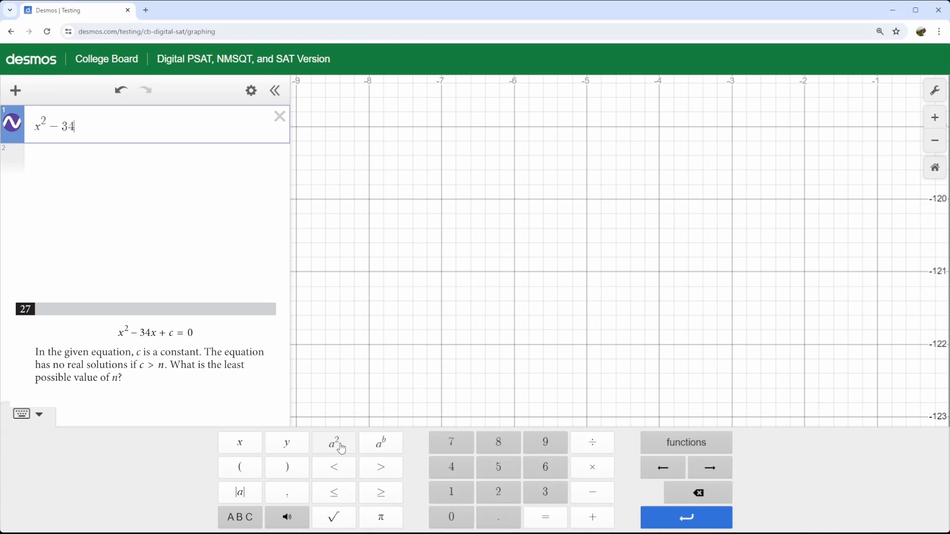
type("+c=0")
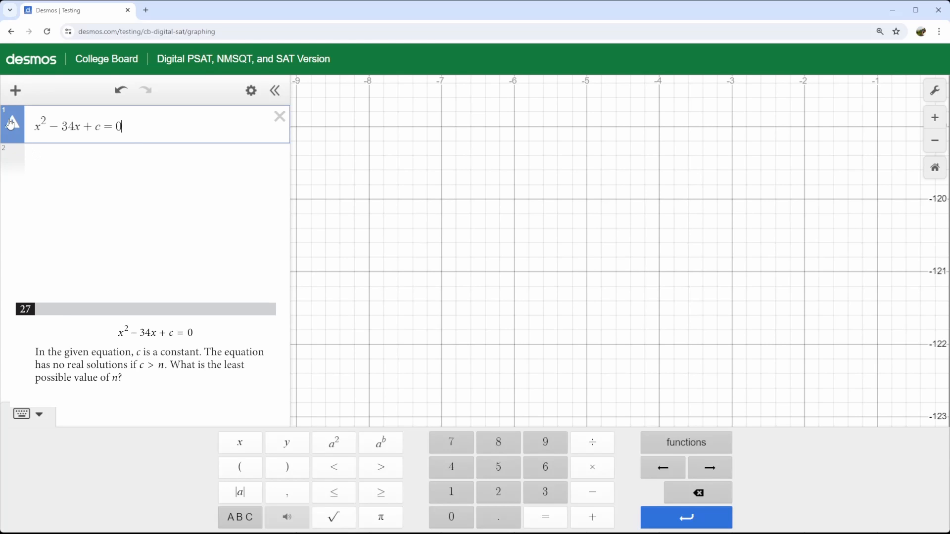
mouse_move(12, 125)
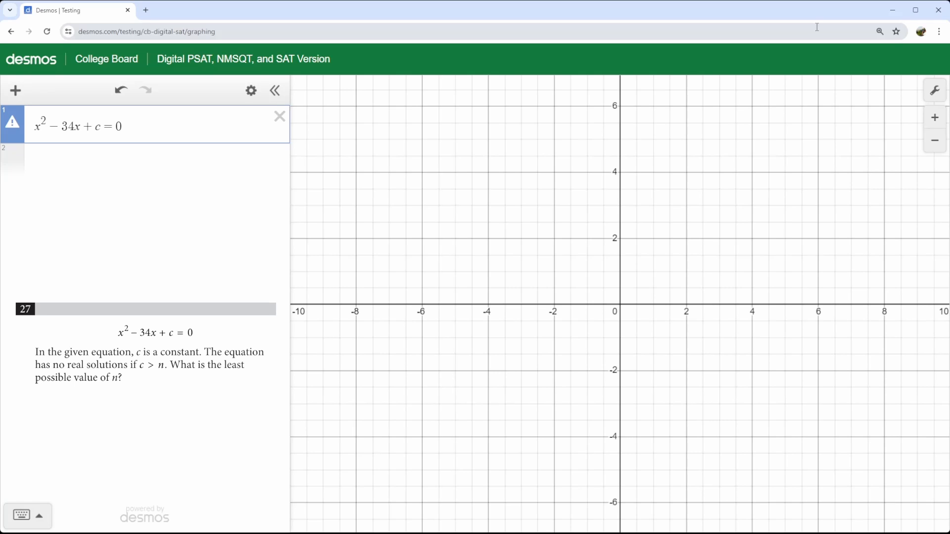
Replace the constant c with y to graph x² − 34x + y = 0
left_click(106, 128)
key("BackSpace")
type("y")
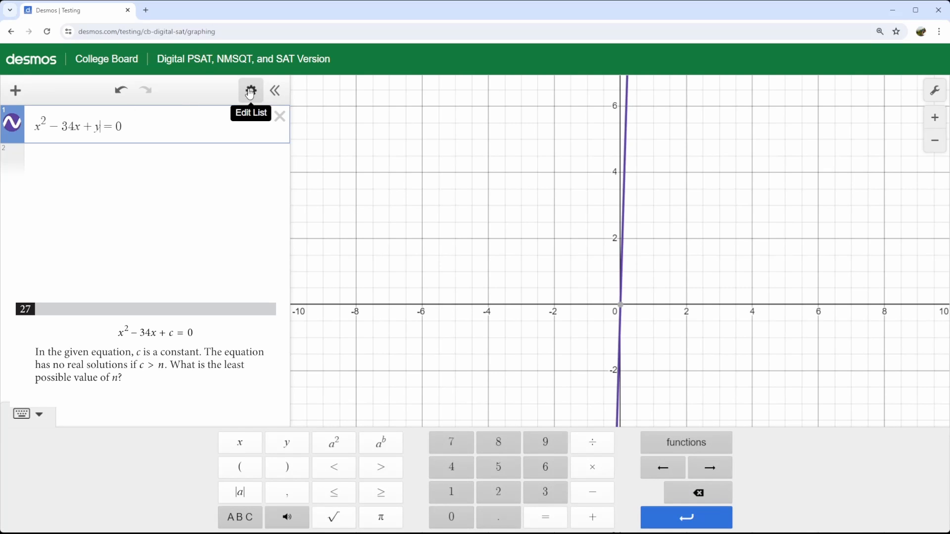
Examine the whole parabola at a wider scale, including its vertex and both x-intercepts
scroll(751, 233, "down", 3)
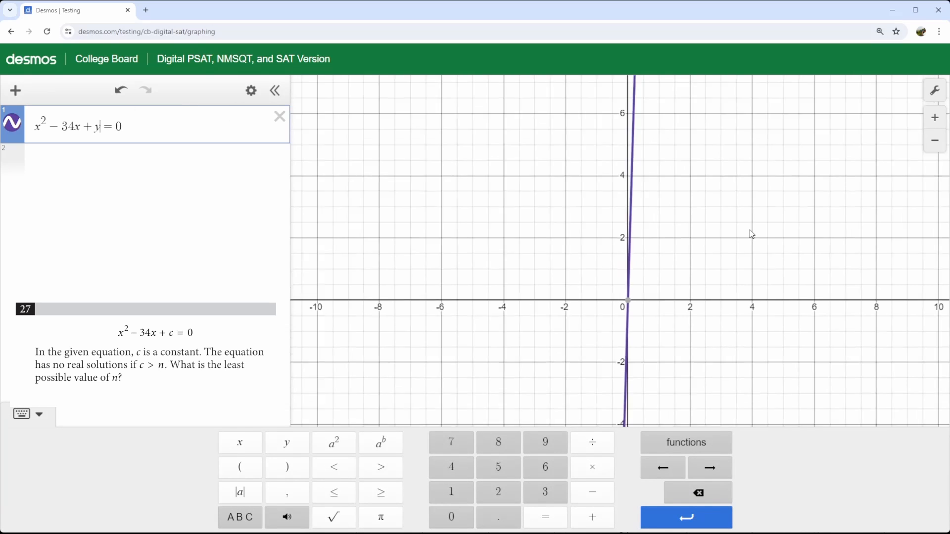
left_click(770, 183)
scroll(771, 183, "down", 5)
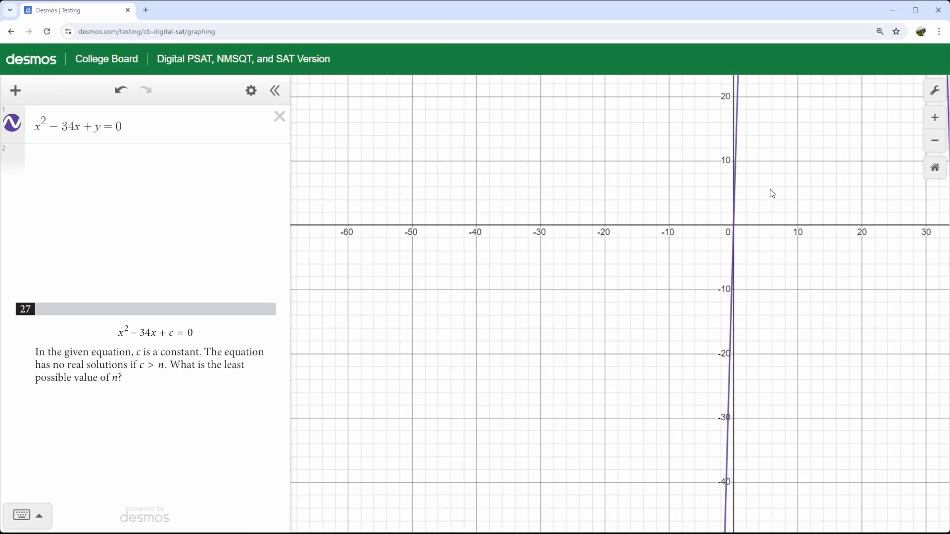
left_click_drag(771, 157, 670, 314)
scroll(671, 314, "down", 6)
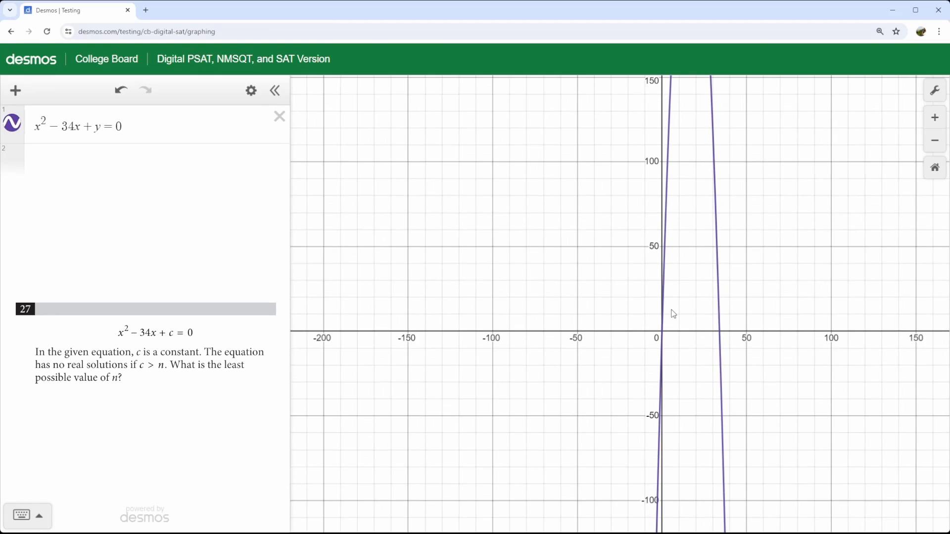
scroll(671, 314, "down", 1)
scroll(746, 275, "down", 1)
left_click_drag(744, 249, 679, 298)
scroll(679, 298, "up", 3)
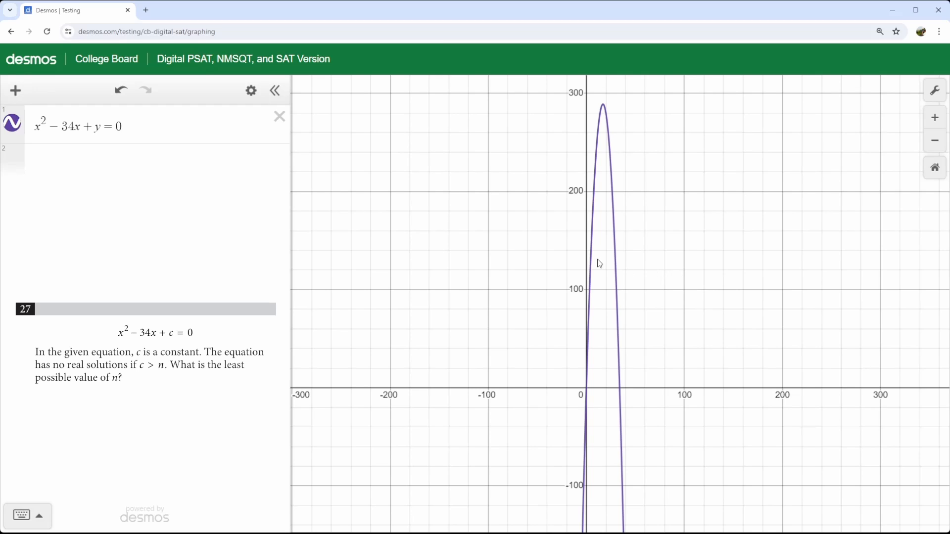
Trace the parabola from its positive x-intercept up to the vertex to read coordinates along the curve
left_click_drag(616, 256, 597, 119)
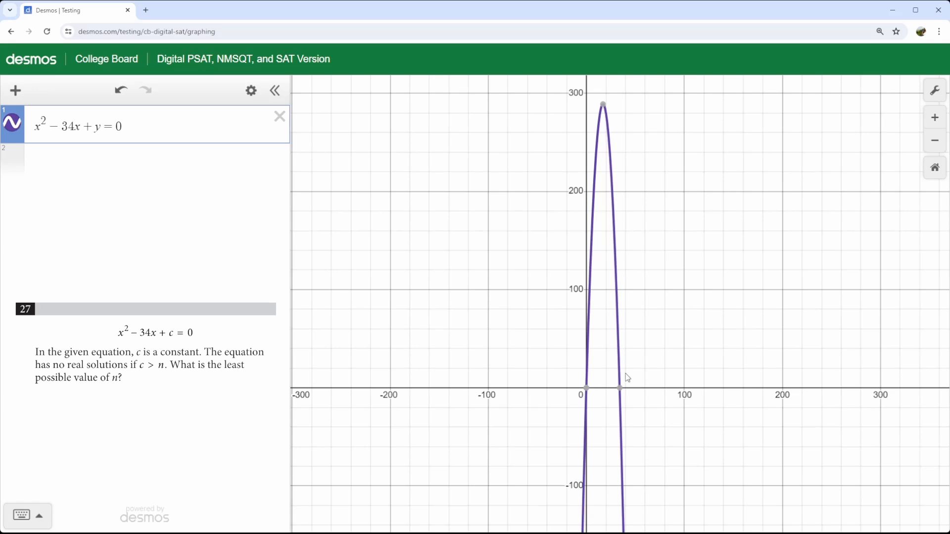
mouse_move(621, 389)
left_click_drag(619, 380, 626, 311)
mouse_move(627, 298)
left_mouse_down()
mouse_move(640, 173)
mouse_move(628, 150)
mouse_move(634, 101)
mouse_move(611, 95)
left_mouse_up()
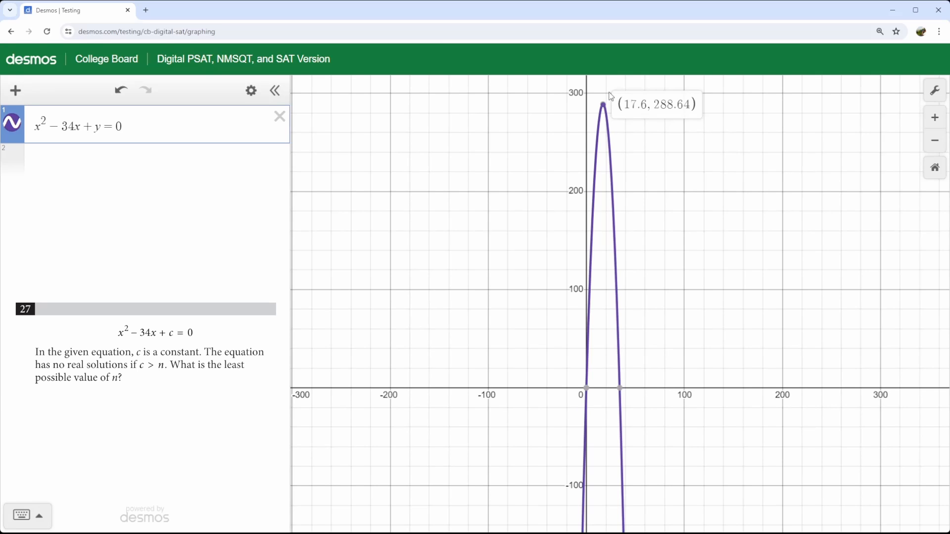
left_click_drag(611, 95, 606, 184)
Inspect the parabola's vertex at close range and show its coordinates
scroll(608, 102, "up", 6)
scroll(606, 183, "up", 8)
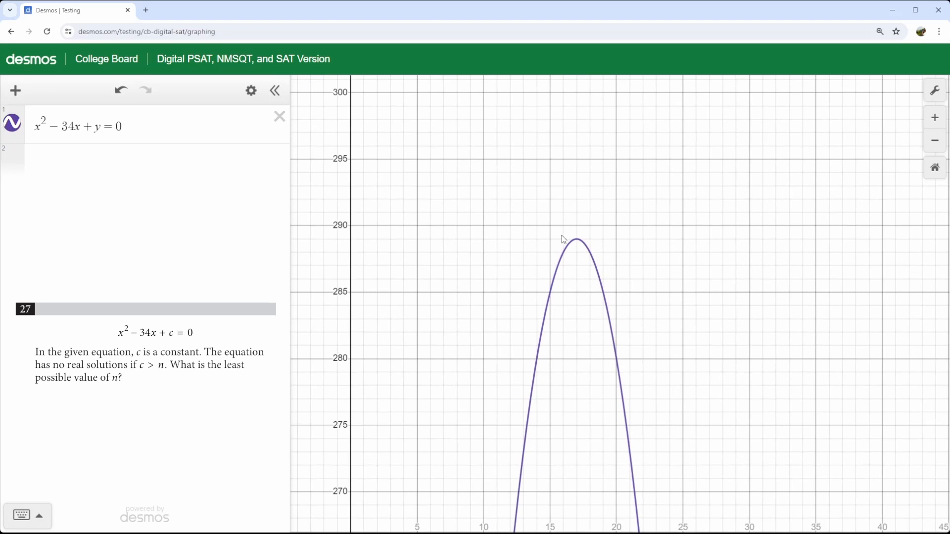
scroll(564, 239, "up", 6)
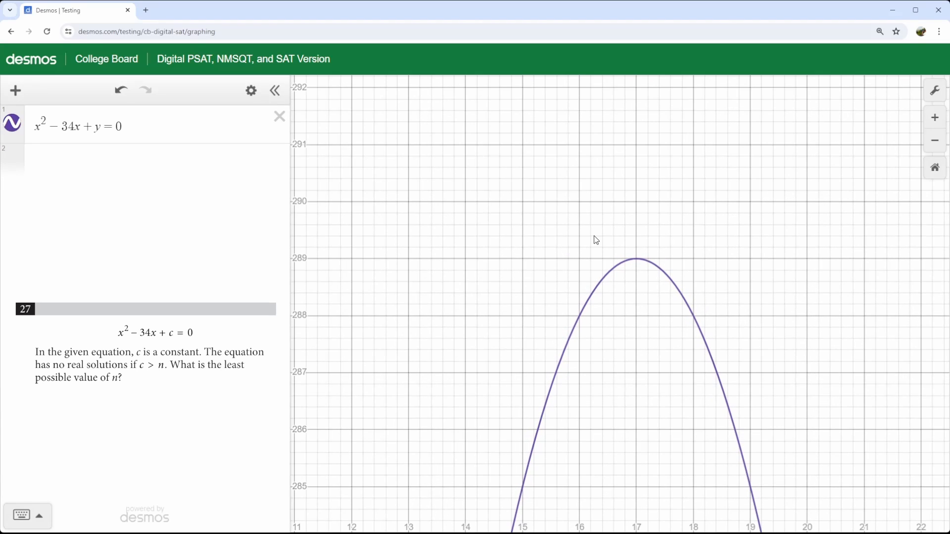
left_click(672, 285)
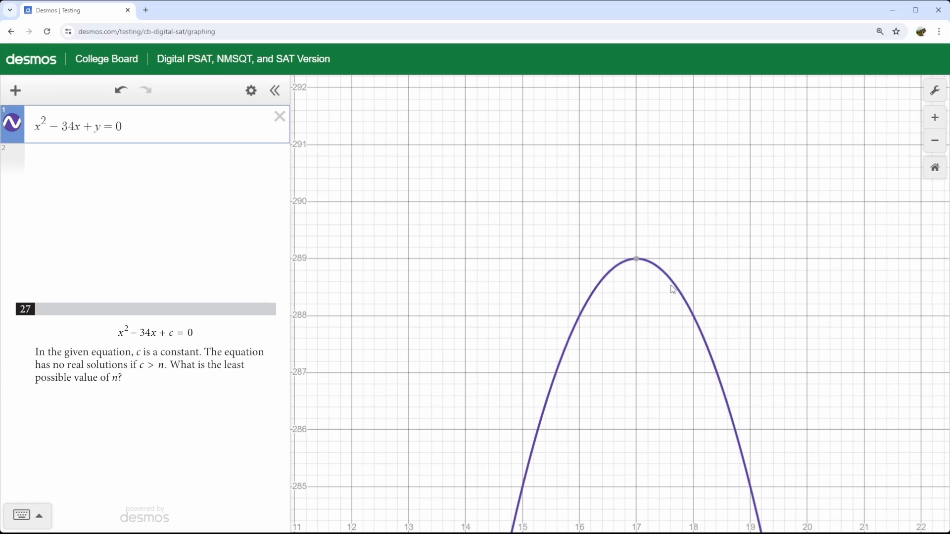
left_click(636, 261)
mouse_move(640, 252)
Return to a wider view of the parabola and label the coordinates of its maximum point
scroll(615, 145, "down", 5)
scroll(595, 253, "down", 5)
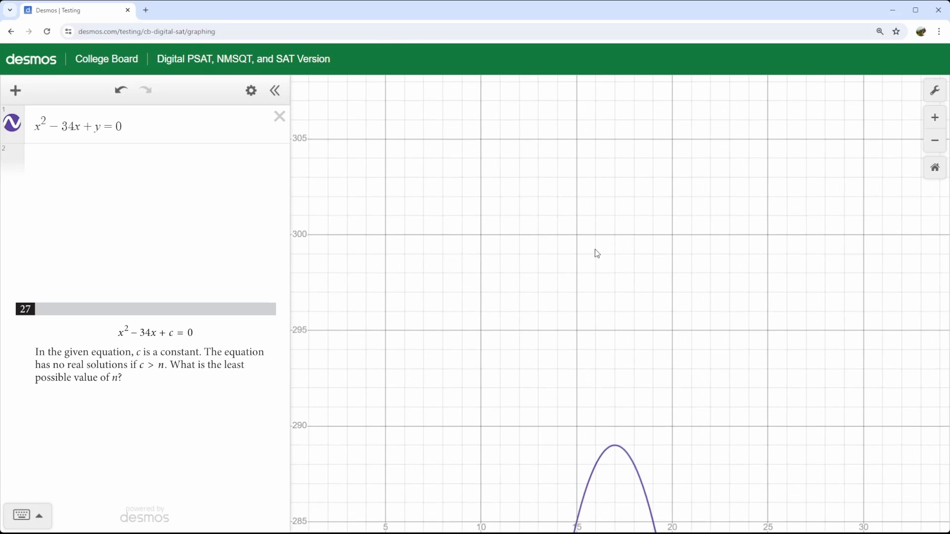
scroll(603, 276, "down", 2)
scroll(604, 276, "down", 2)
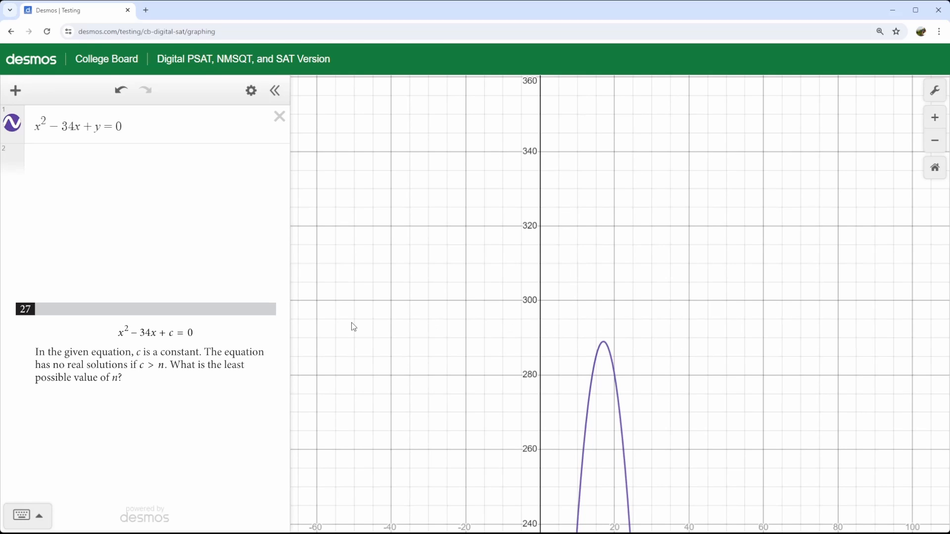
left_click(603, 344)
left_click(603, 343)
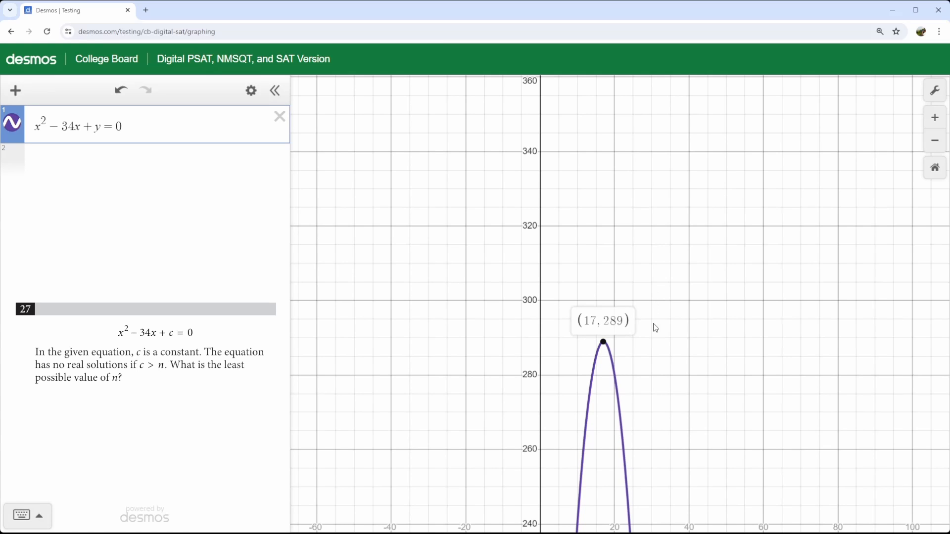
Magnify the parabola's peak again and display the vertex coordinates to check the least value of n
scroll(637, 328, "up", 10)
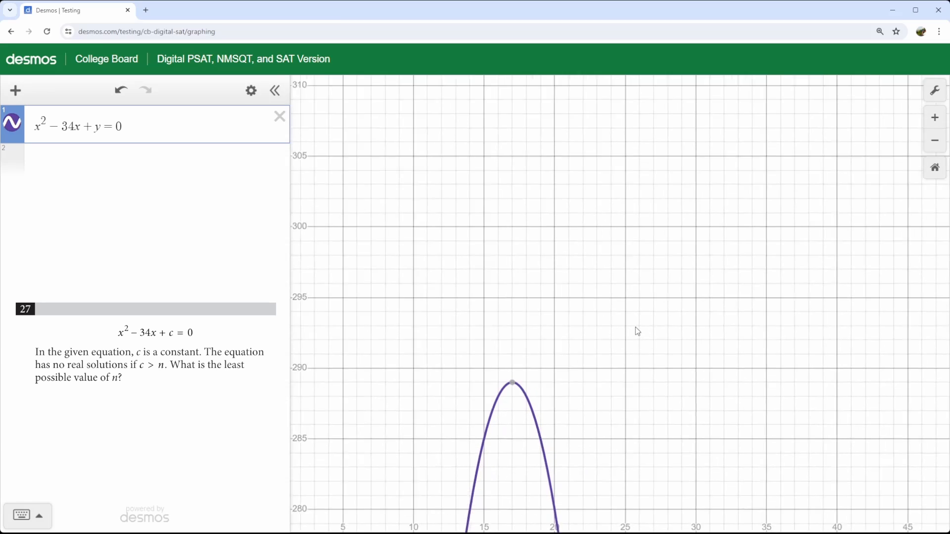
scroll(660, 327, "up", 5)
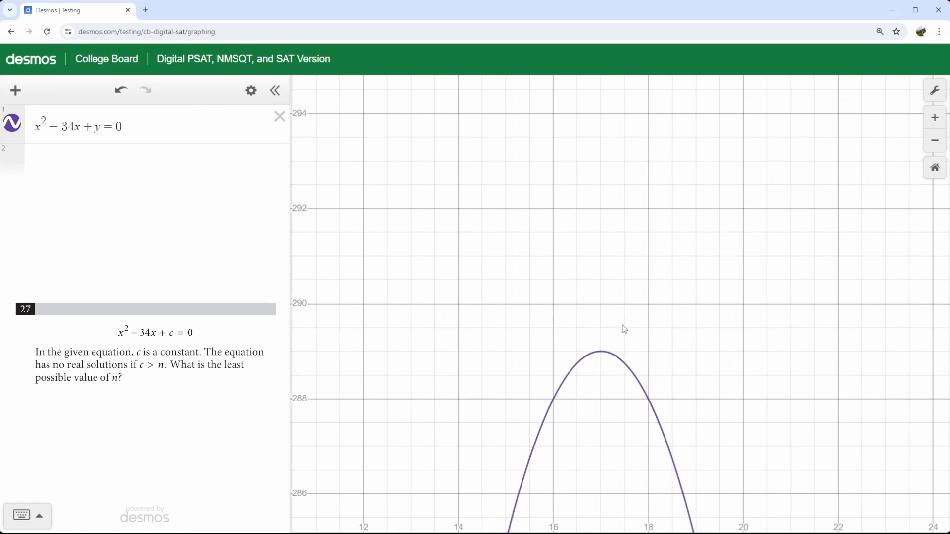
scroll(691, 293, "up", 4)
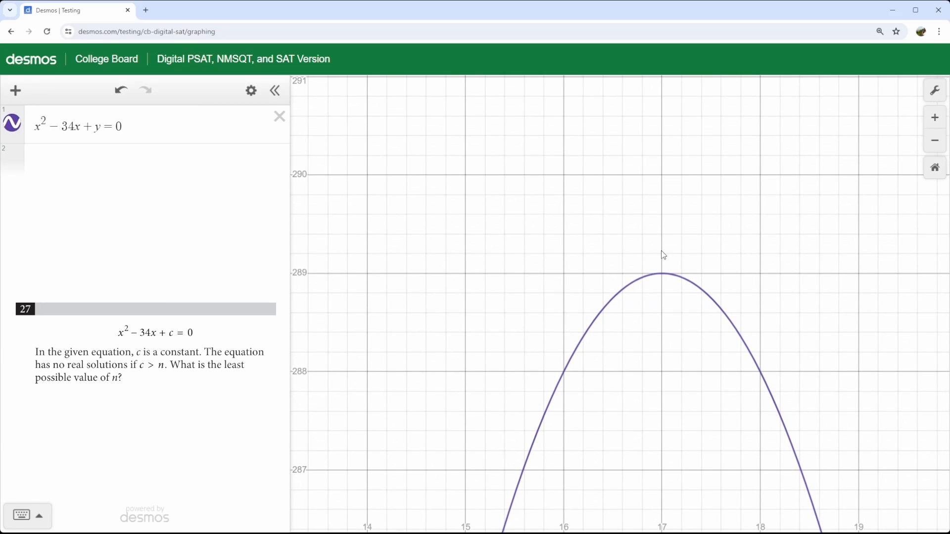
left_click(663, 276)
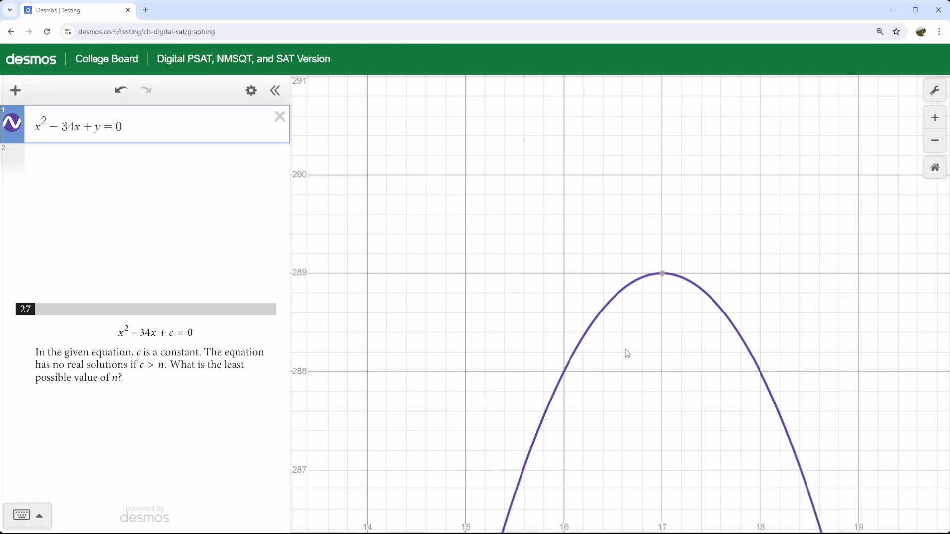
left_click(686, 326)
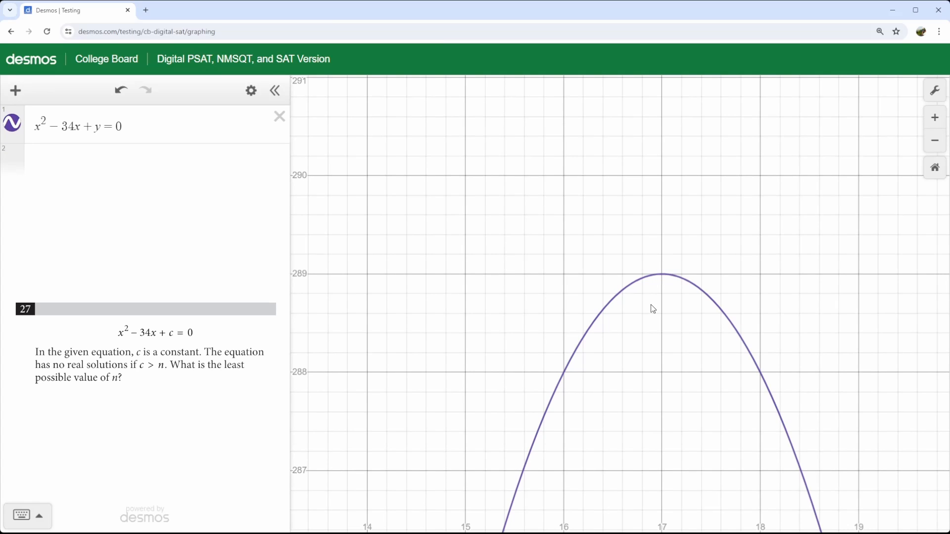
left_click(663, 275)
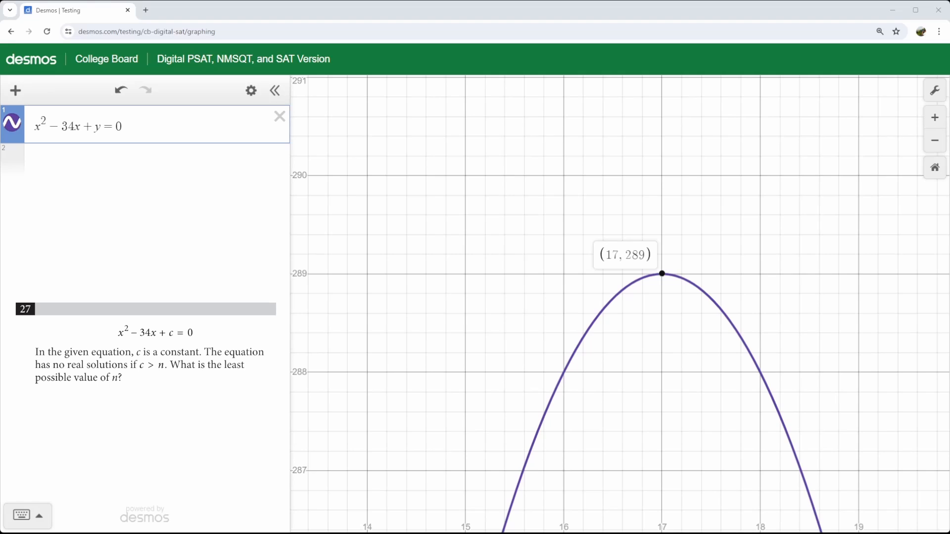
Delete the question 27 equation and enter 2x + 3y = 7 from question 26 as the first expression
left_click(280, 116)
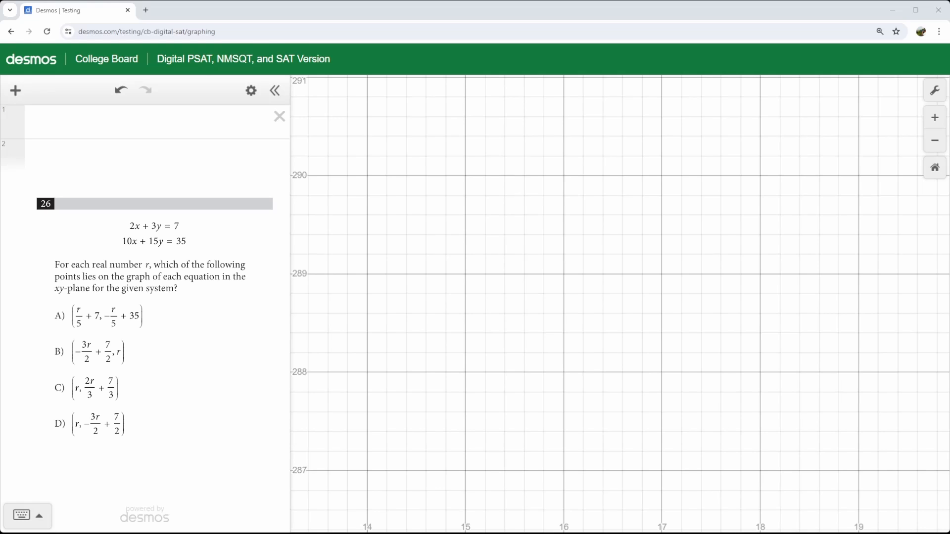
left_click(258, 118)
type("2")
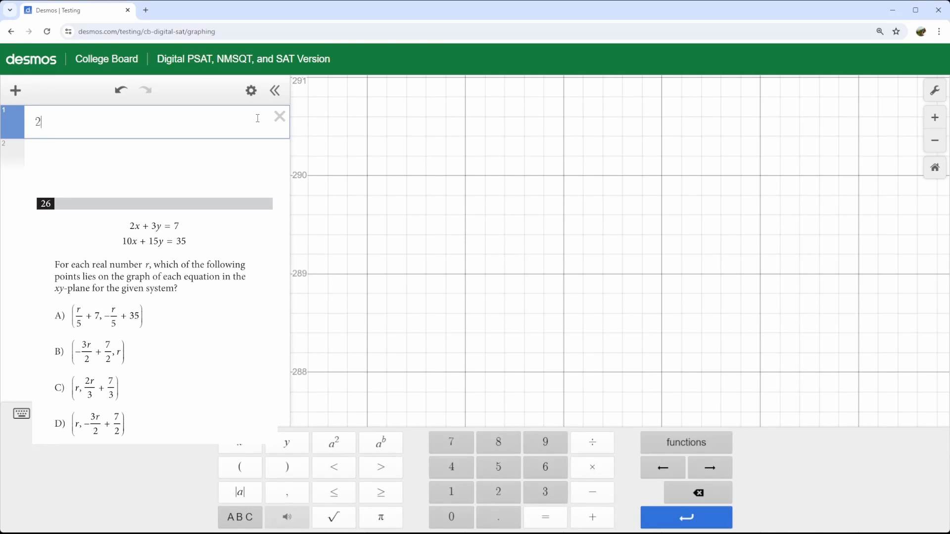
type("x + 3y = 7")
key("Return")
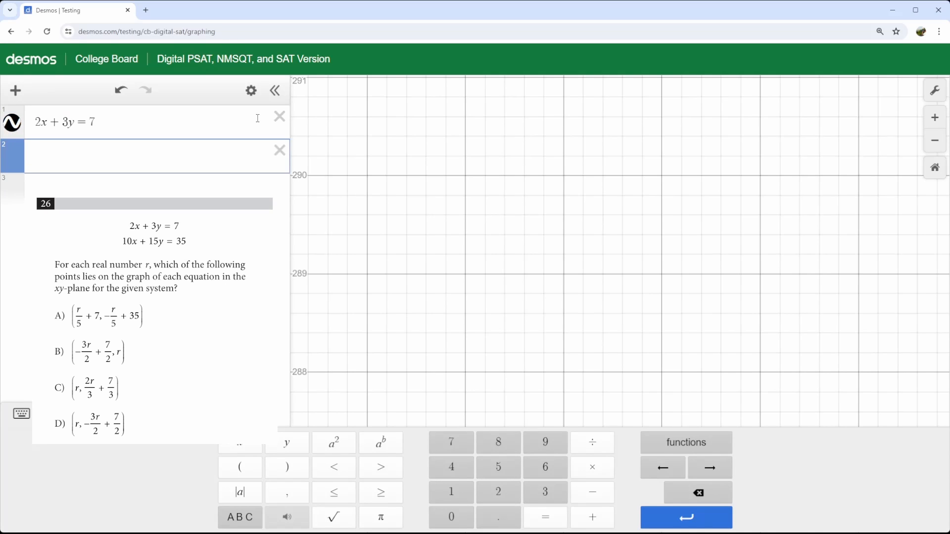
Enter 10x + 15y = 35 as the second expression and compare both lines around the origin
type("10x + 15y + 35")
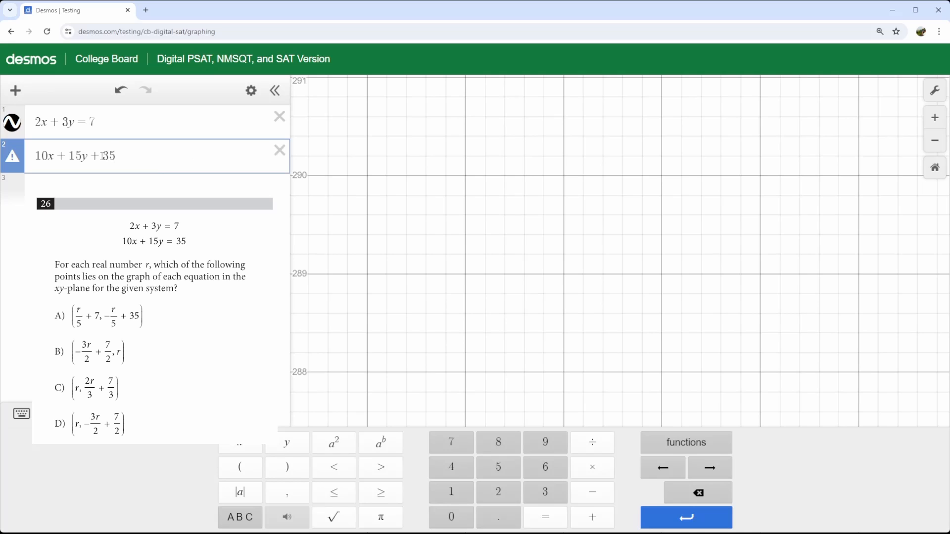
key("BackSpace")
type("=")
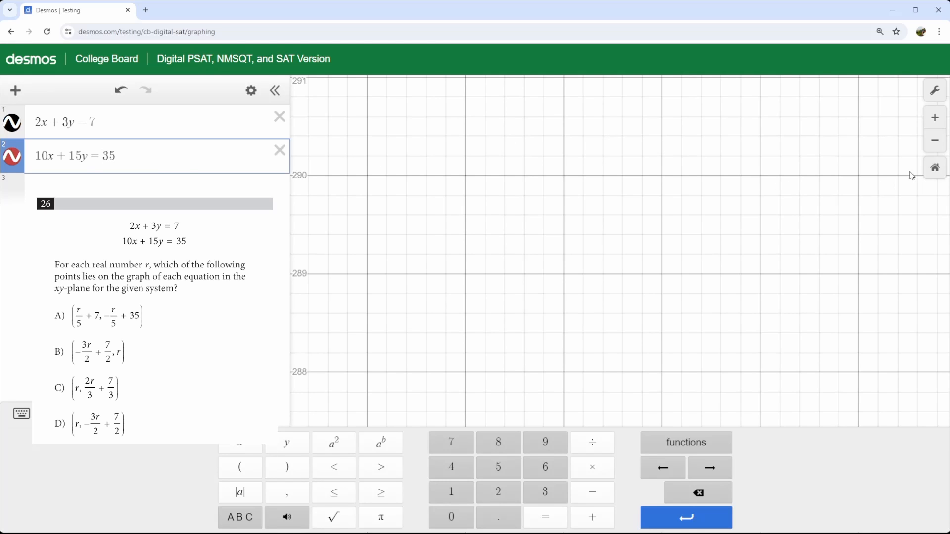
left_click(935, 170)
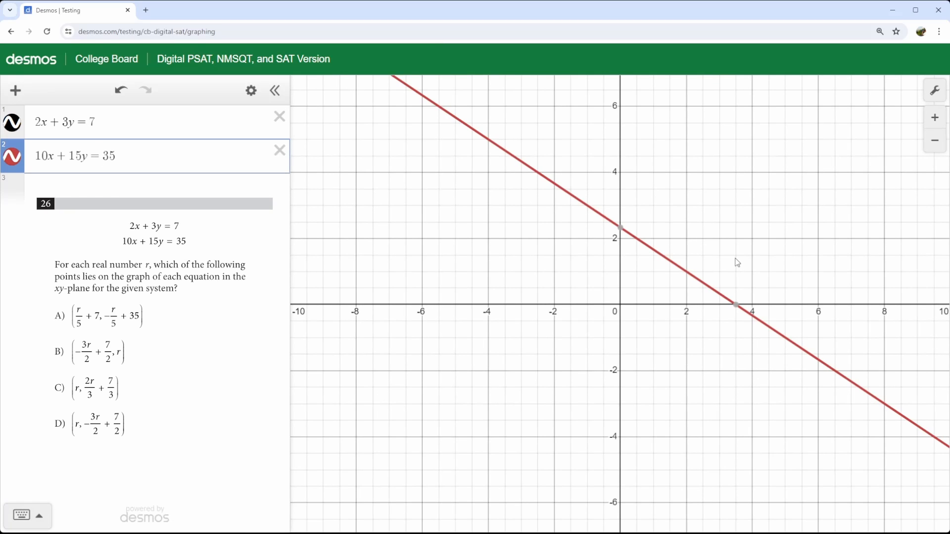
scroll(737, 263, "down", 10)
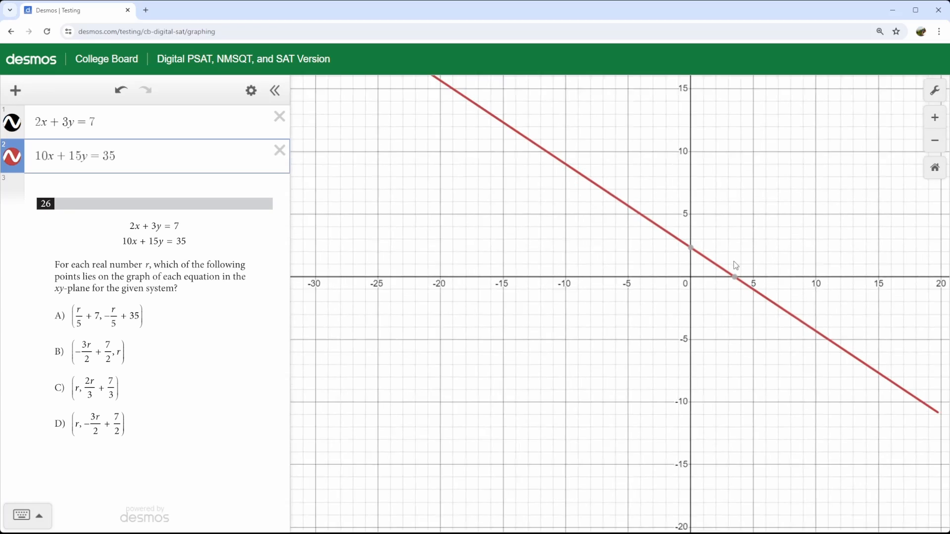
scroll(631, 263, "up", 8)
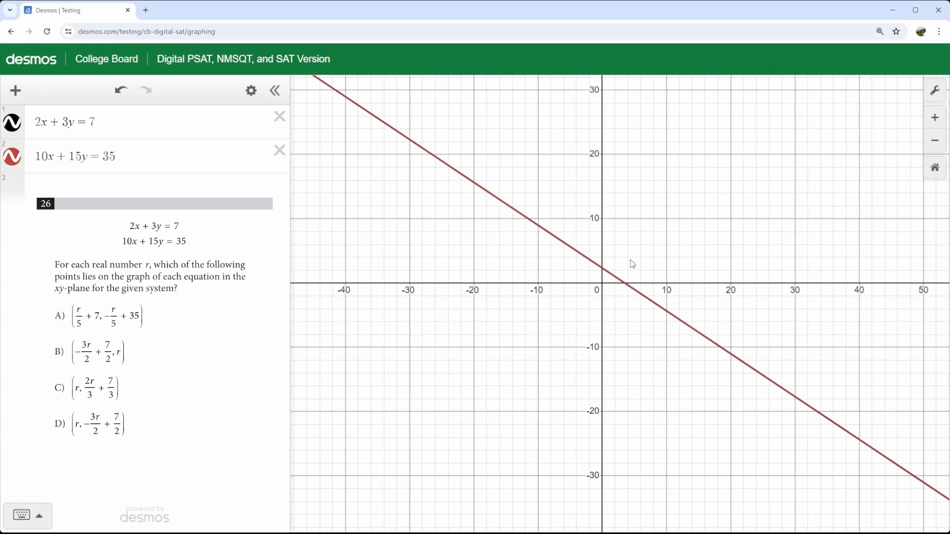
Hide and show the graph of 10x + 15y = 35 repeatedly to compare it with the line 2x + 3y = 7
scroll(632, 263, "up", 3)
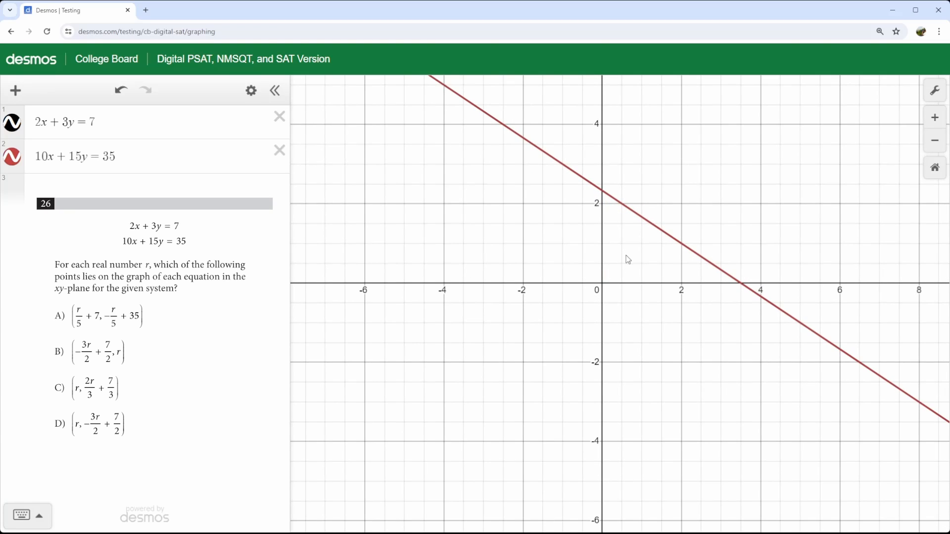
left_click(12, 157)
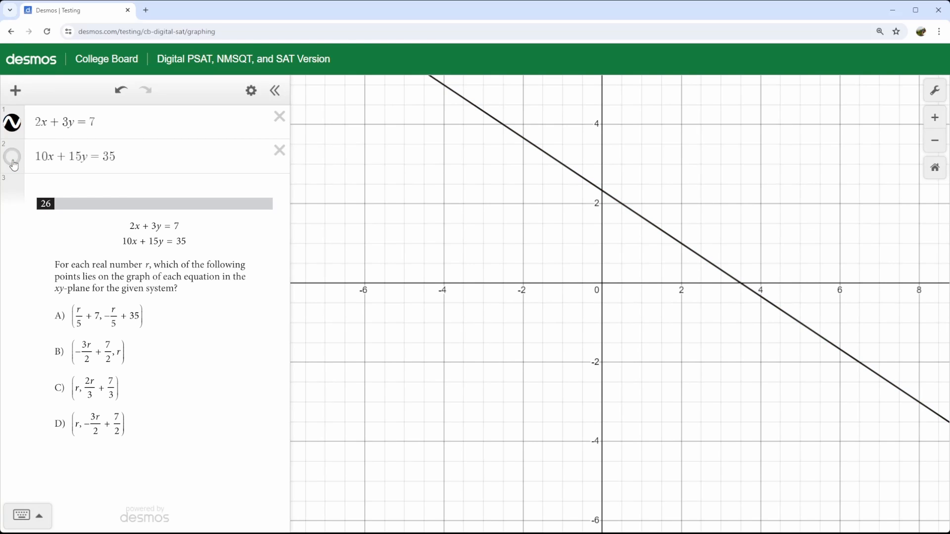
left_click(12, 158)
left_click(13, 162)
left_click(13, 162)
left_click(13, 163)
left_click(14, 163)
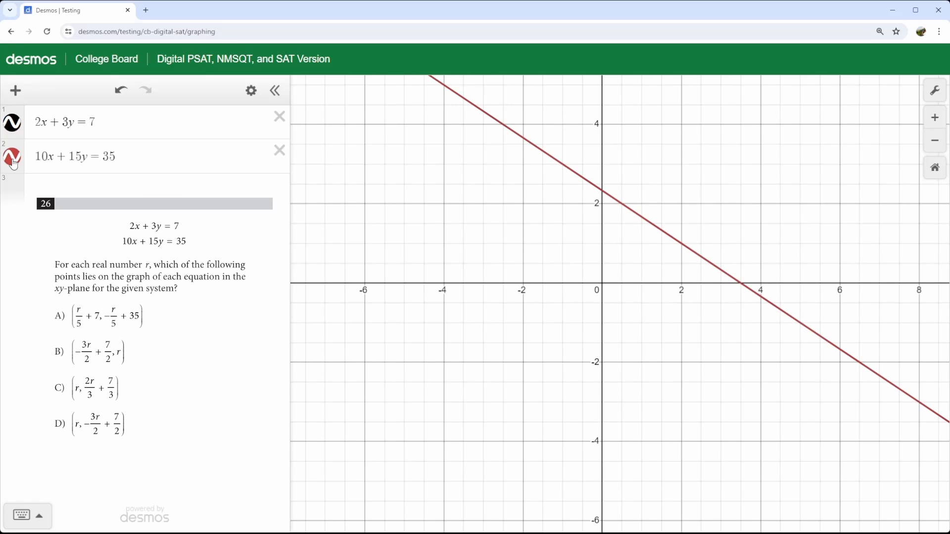
left_click(13, 163)
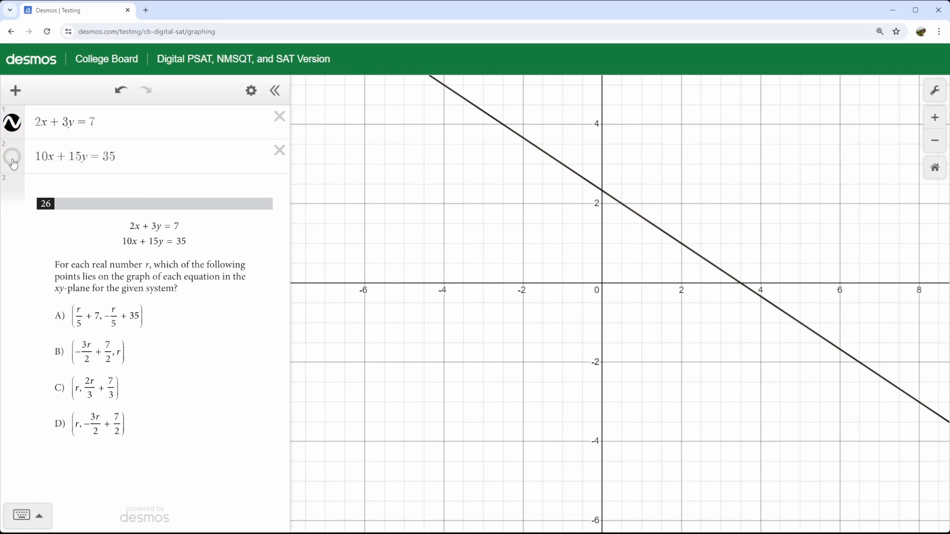
left_click(13, 164)
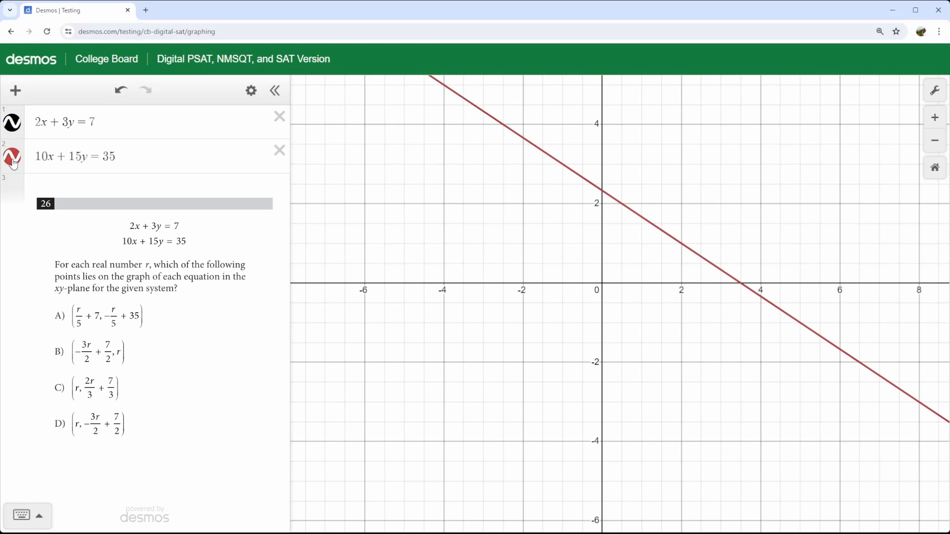
left_click(13, 164)
left_click(14, 164)
left_click(13, 164)
left_click(14, 164)
left_click(14, 164)
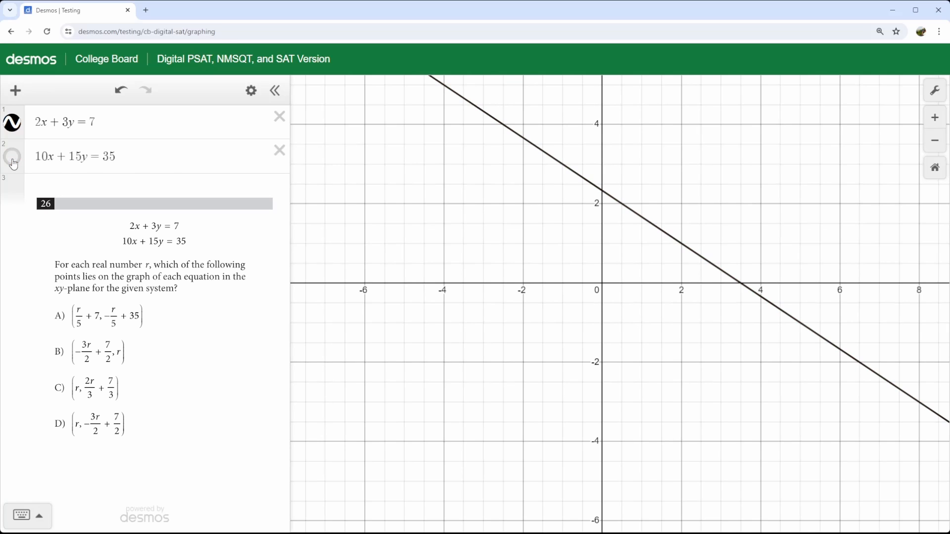
left_click(13, 164)
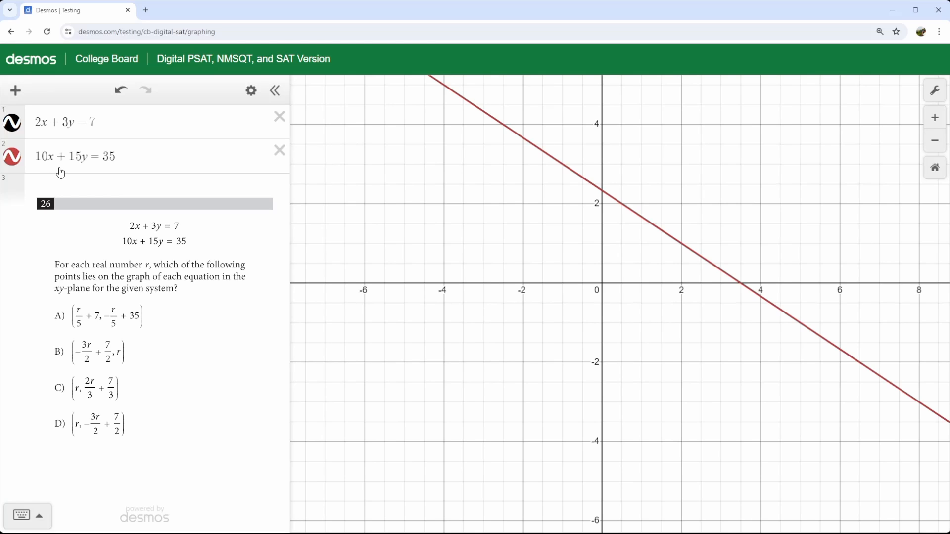
Replace the second equation with choice A's point for r = 5, entered as (5/5 + 7, -5/5 + 35)
left_click(279, 151)
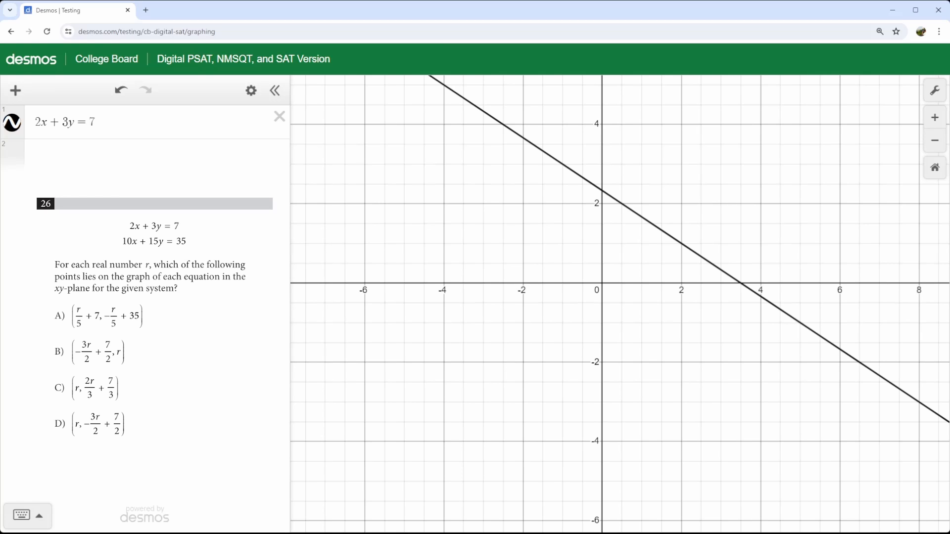
left_click(121, 155)
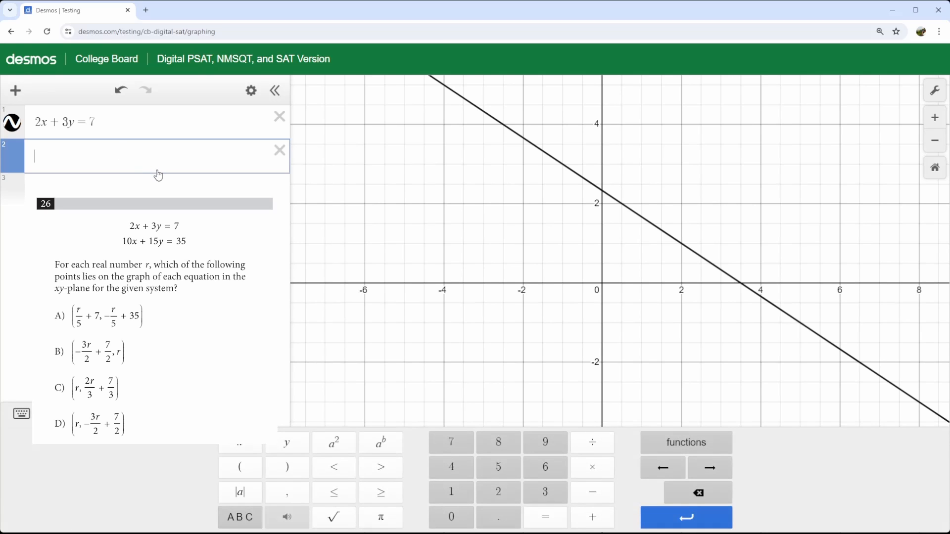
type("(")
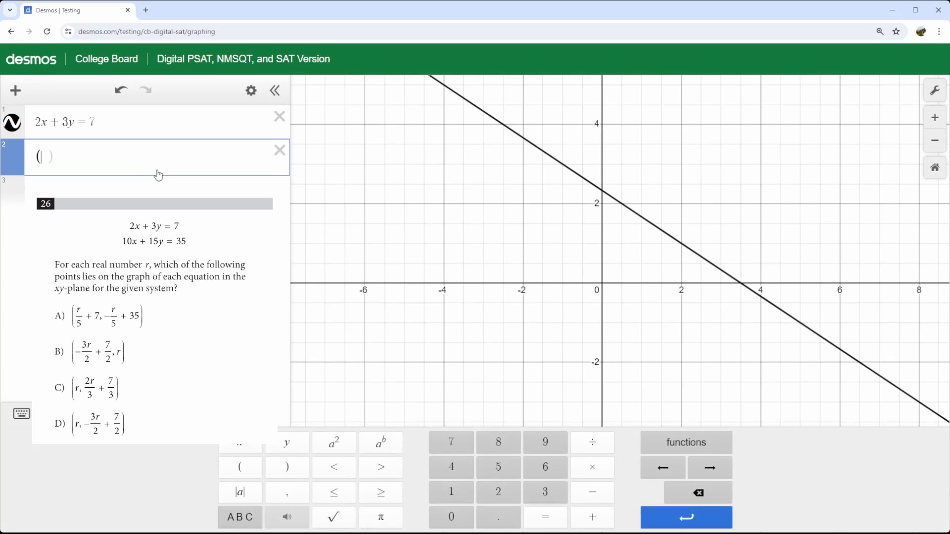
type("5/5")
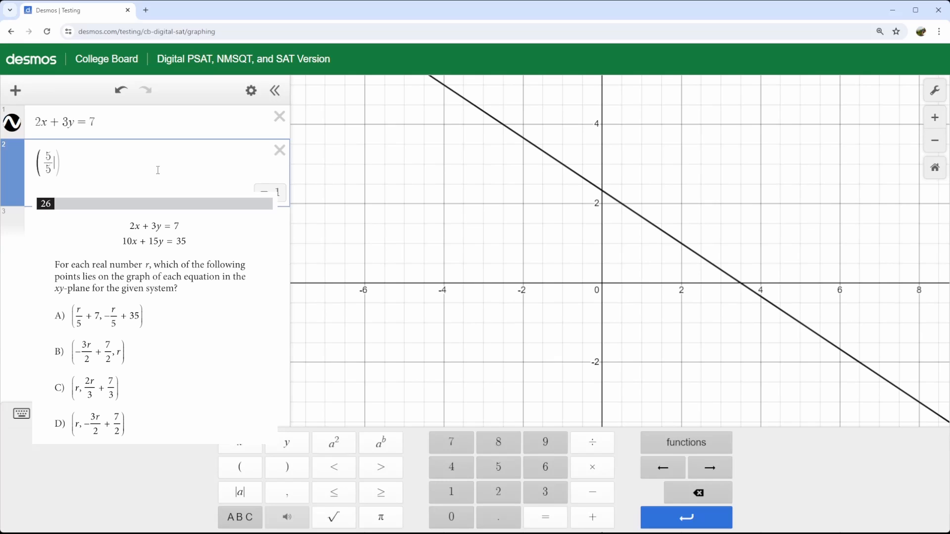
key("Right")
type("+7,")
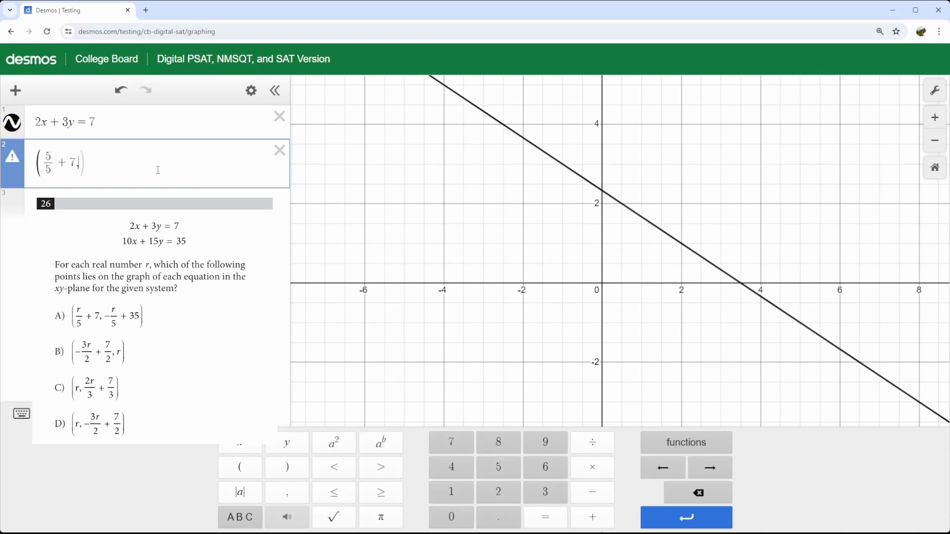
type("-5/5")
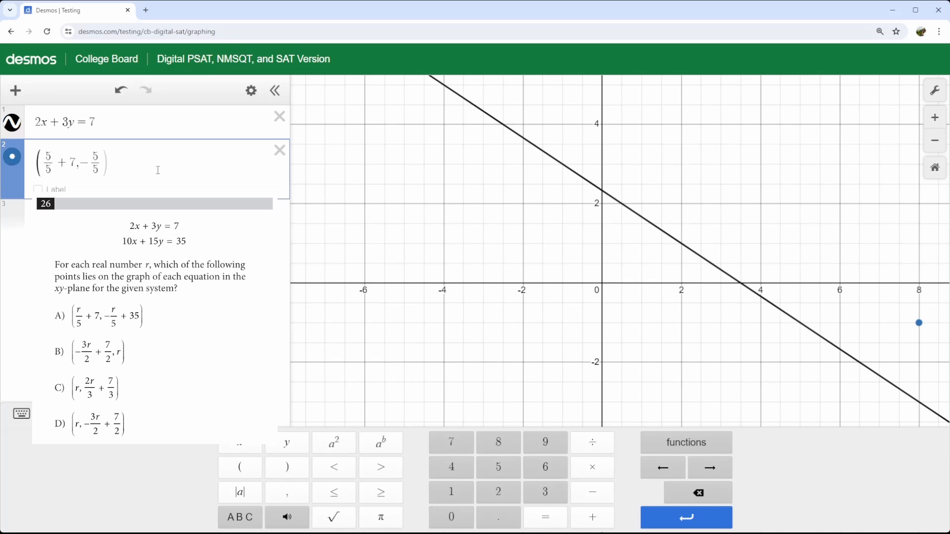
type("+35")
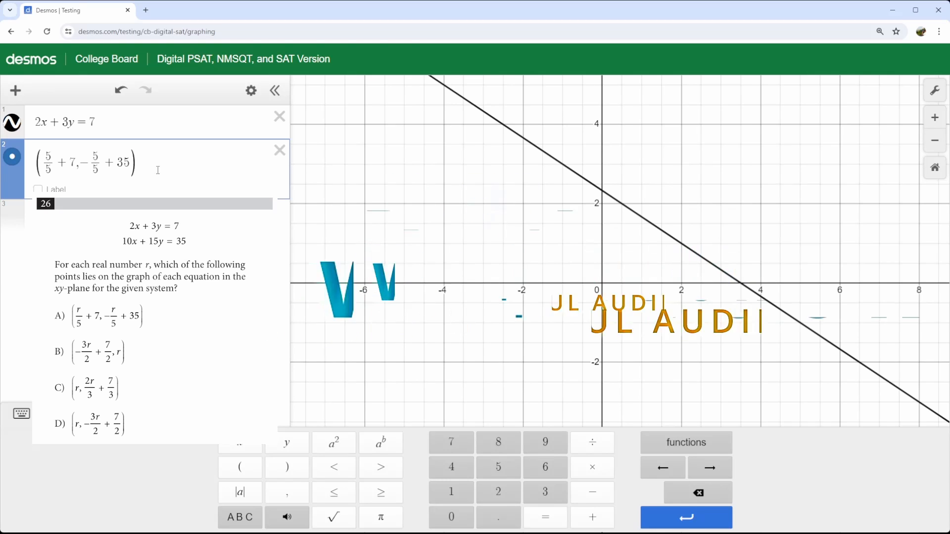
Add choice B's point for r = 5 as the third expression, (-3(5)/2 + 7/2, 5)
key("Return")
type("(-3*5/2")
key("Down")
key("Up")
type("+7/2")
key("Right")
type(",5)")
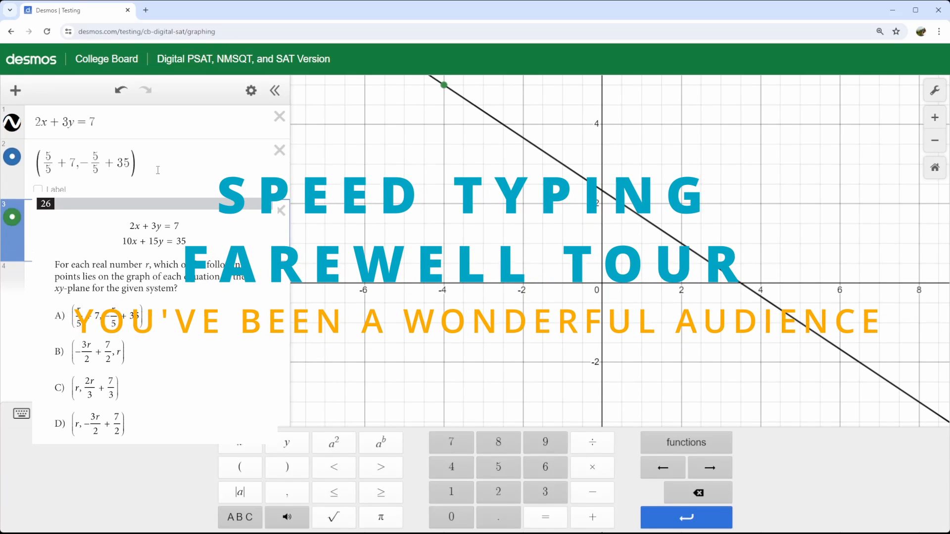
Add choice C's point for r = 5 as the fourth expression, (5, 2(5)/3 + 7/3)
key("Return")
type("(5,2*5/3")
key("Right")
type("+7/3")
Add choice D's point for r = 5 as the fifth expression, (5, -3(5)/2 + 7/2), and hide the on-screen keypad
key("Return")
type("(5,-3*5/")
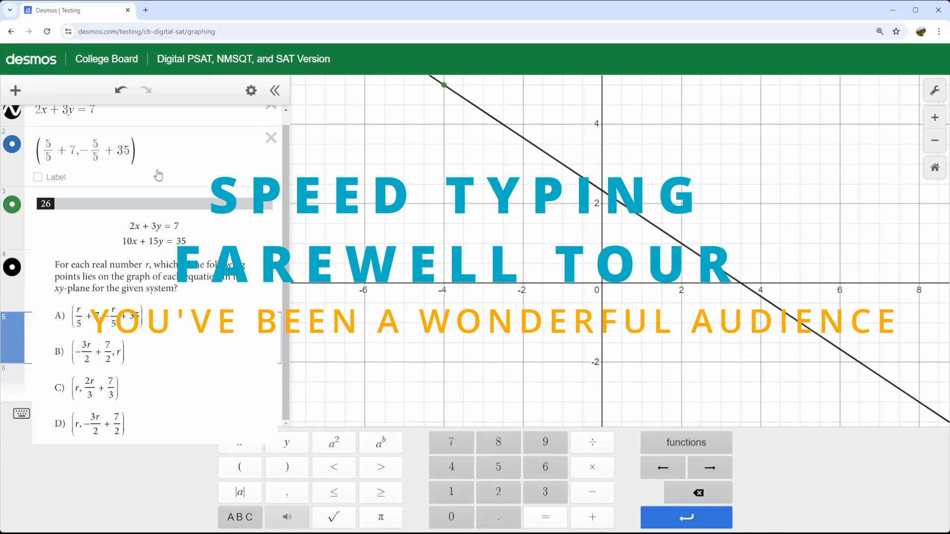
type("2")
key("Right")
type("+7/2")
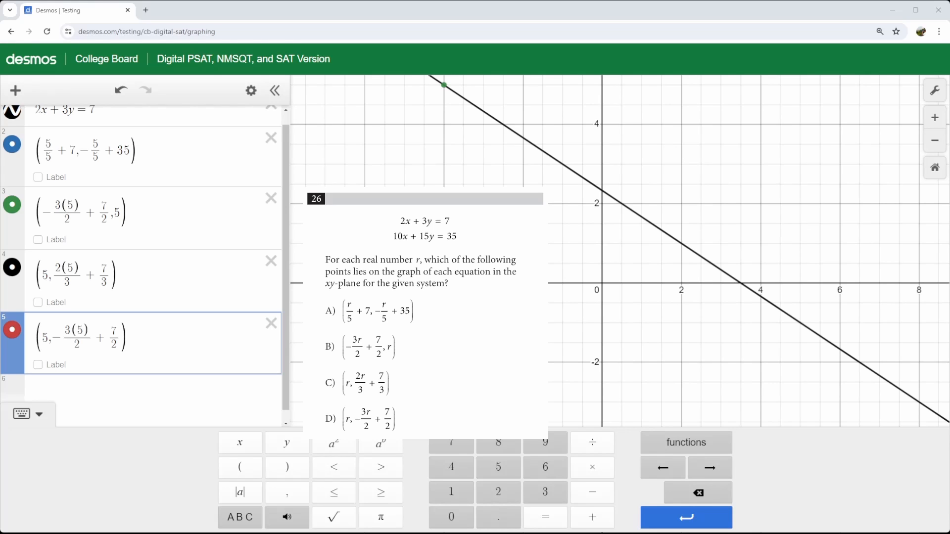
left_click(27, 414)
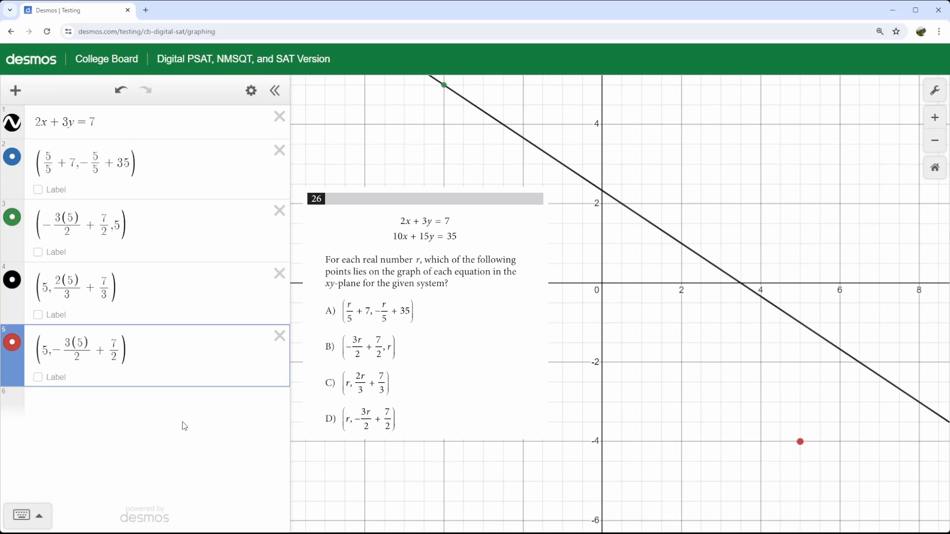
Turn on labels for the first two points and name them (A) and (B)
left_click(38, 191)
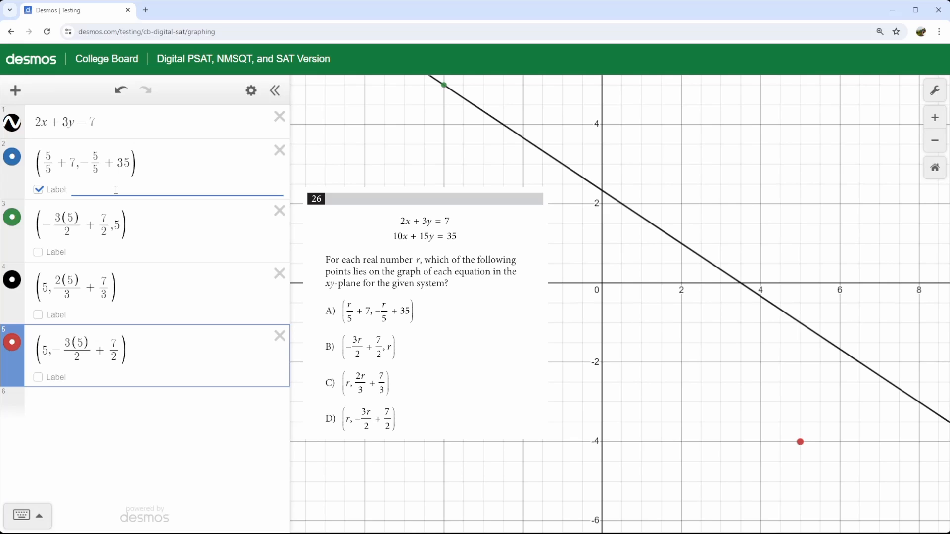
type("(A)")
left_click(38, 252)
left_click(86, 252)
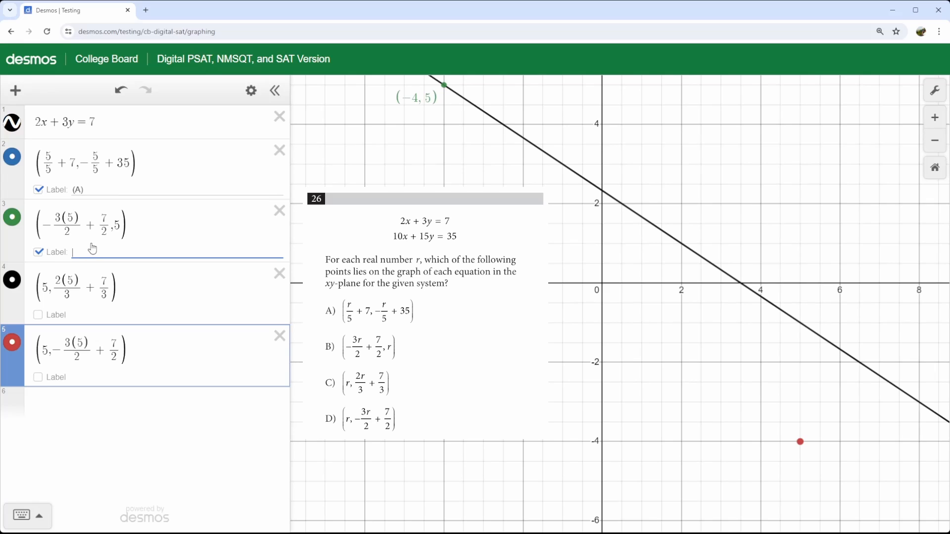
type("(B)")
Turn on labels for the last two points and name them (C) and (D)
left_click(38, 315)
left_click(85, 316)
type("(C)")
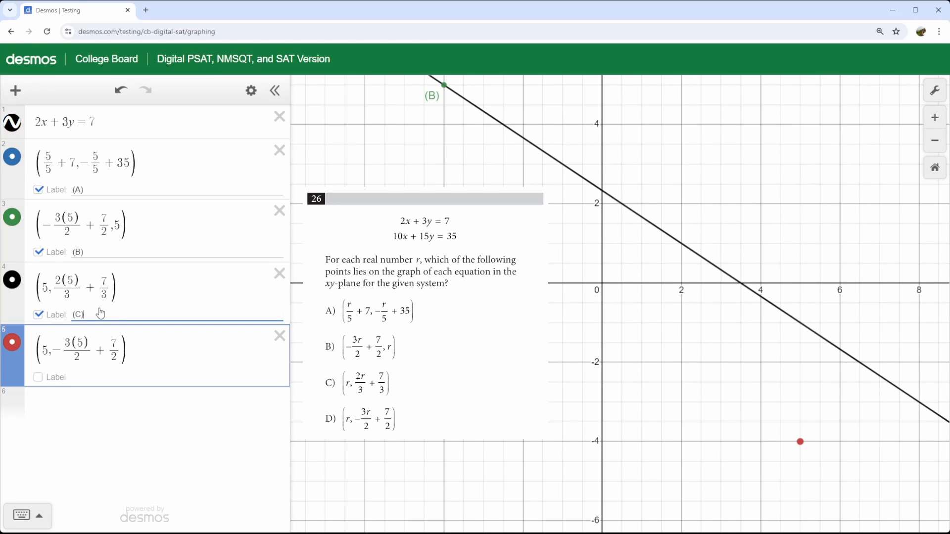
left_click(38, 378)
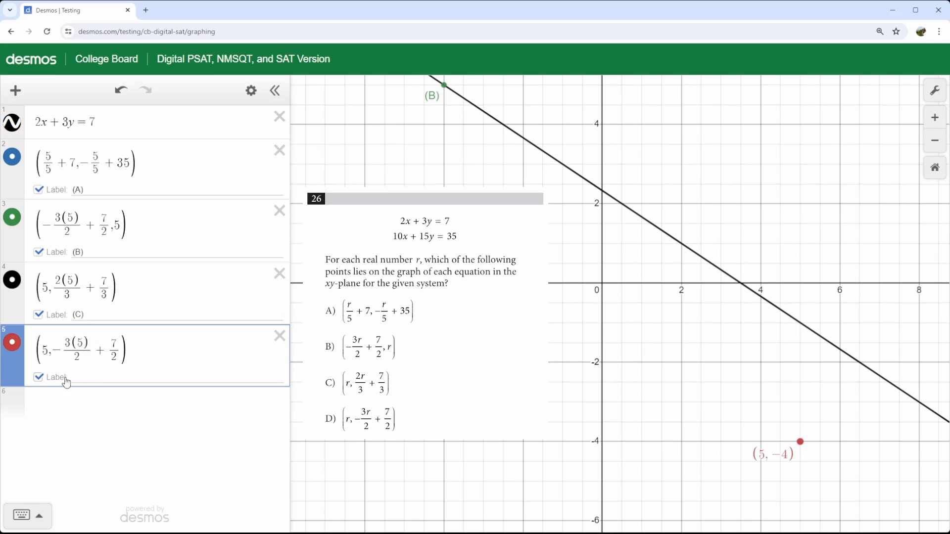
left_click(100, 379)
type("(")
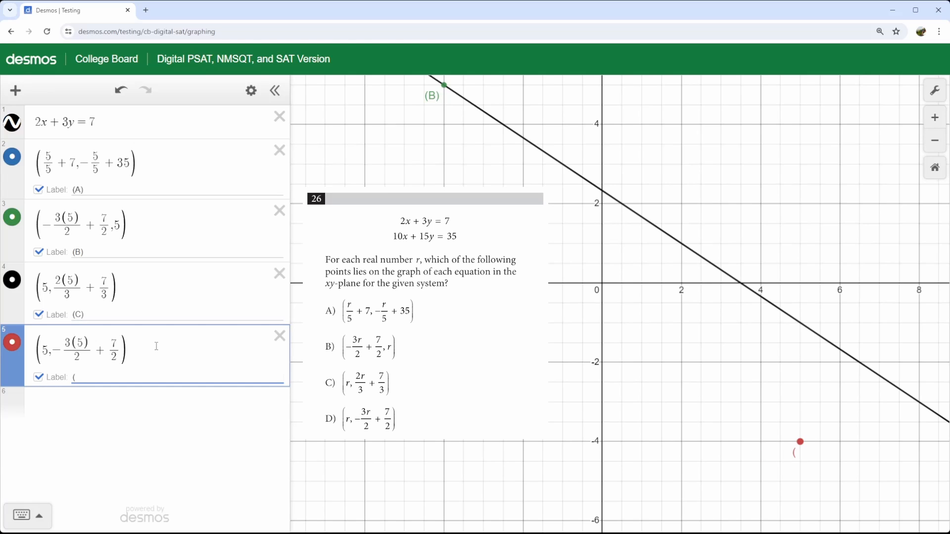
type("D)")
Widen and shift the graph view to compare all four labelled points with the line 2x + 3y = 7
scroll(672, 273, "down", 5)
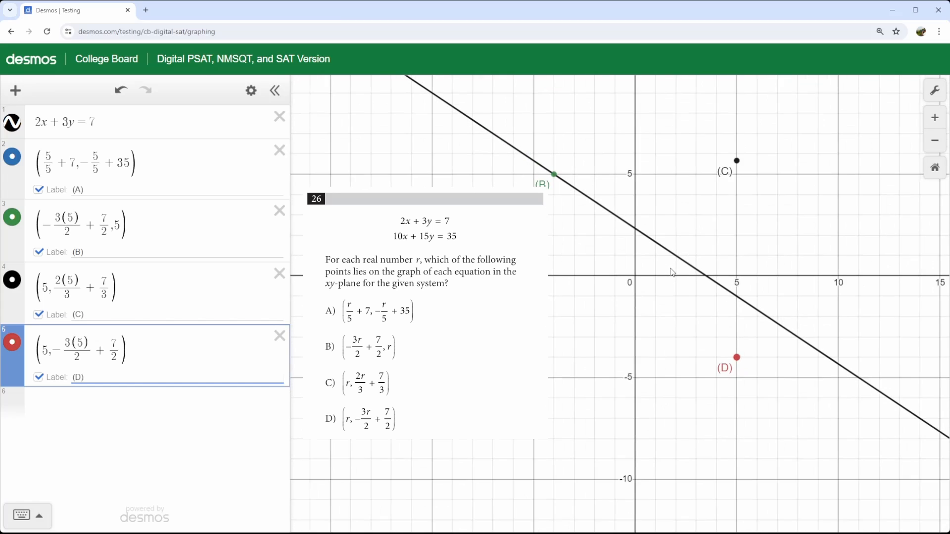
scroll(672, 274, "down", 5)
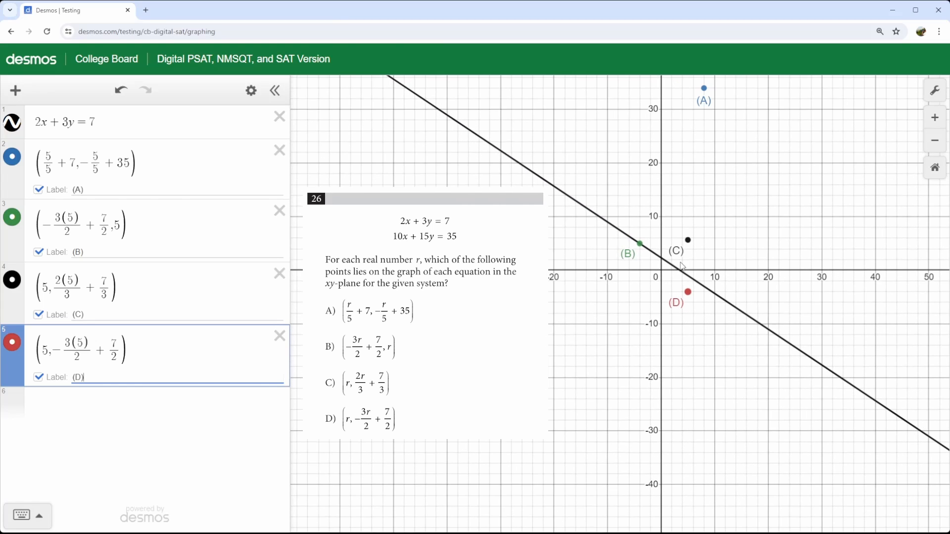
left_click(745, 198)
left_click_drag(745, 198, 674, 277)
scroll(674, 277, "up", 2)
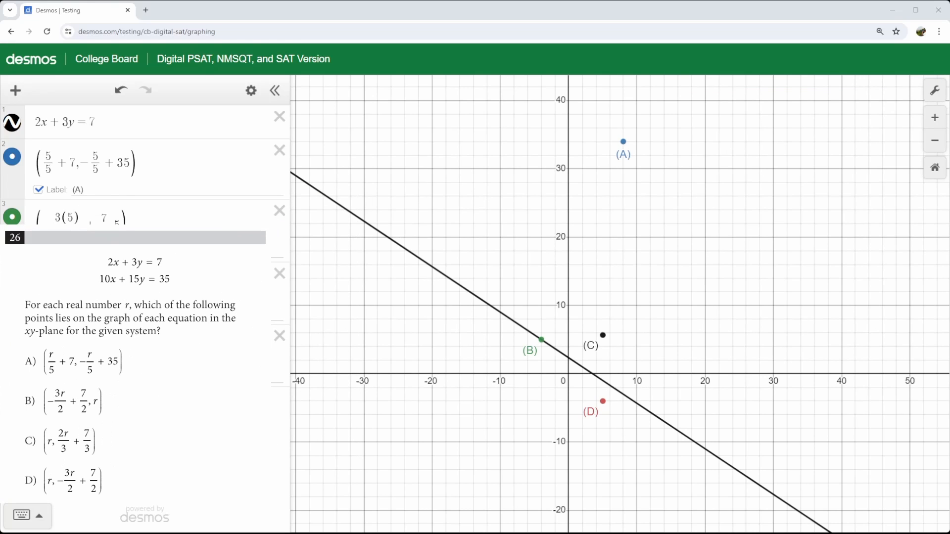
Set the lower limit of the graph's x-axis range to -100
left_click(935, 90)
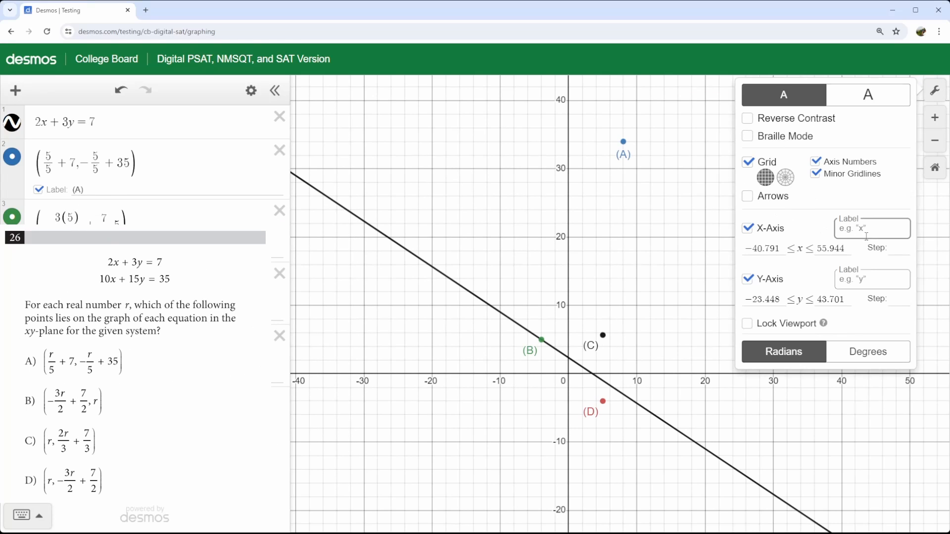
left_click(777, 249)
left_click_drag(778, 249, 736, 251)
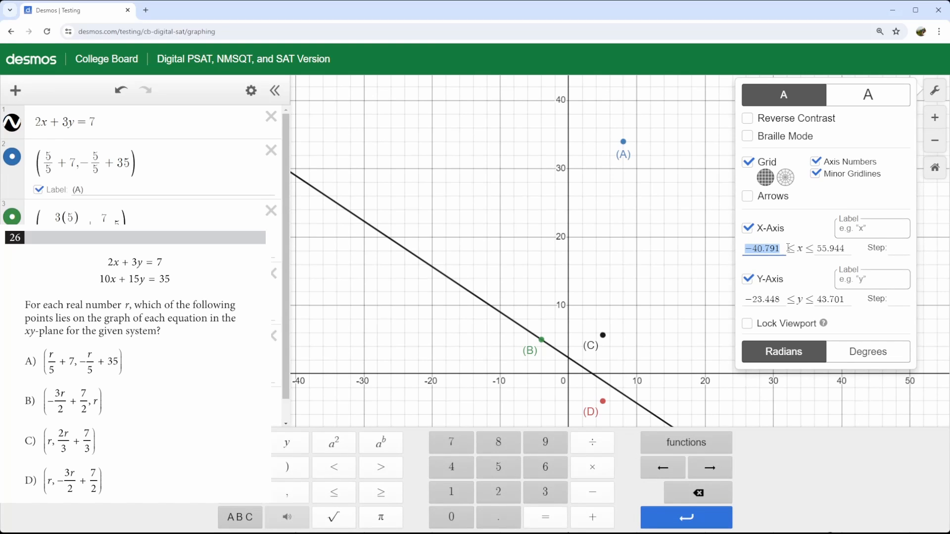
type("-10")
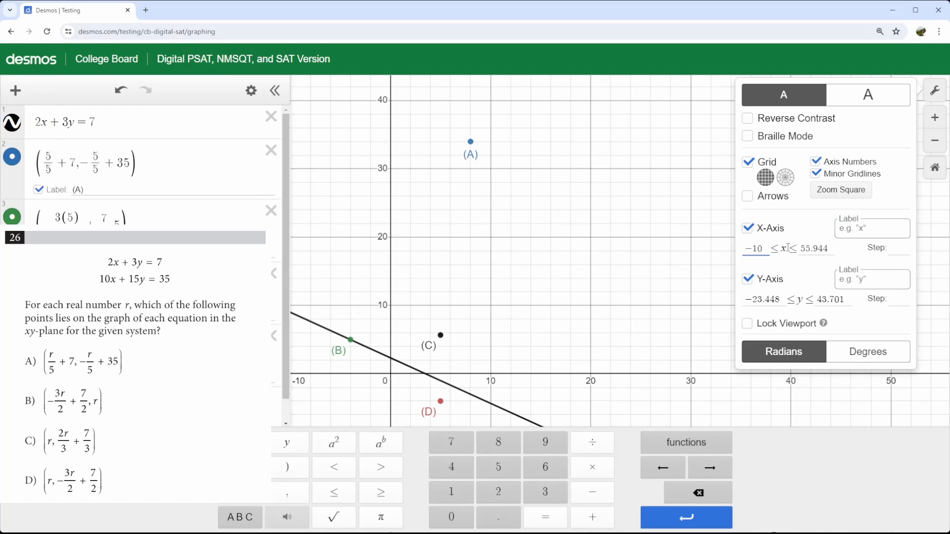
type("0")
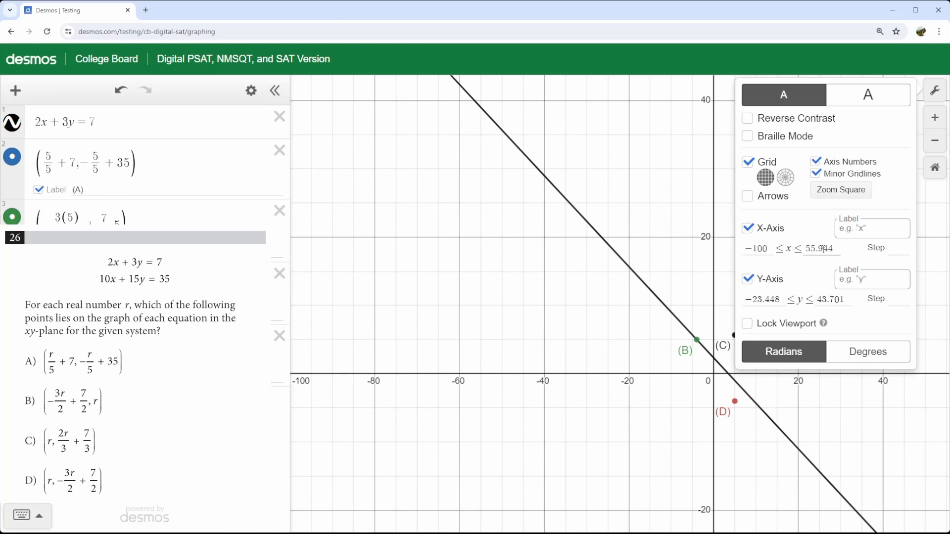
Set the upper limit of the x-axis range to 2000000 and close the graph settings
left_click_drag(803, 248, 848, 255)
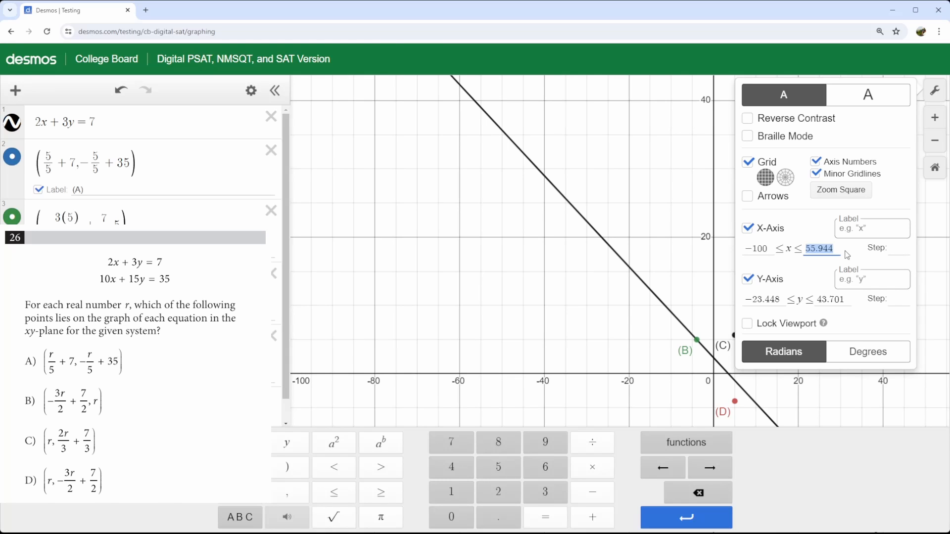
type("2000000")
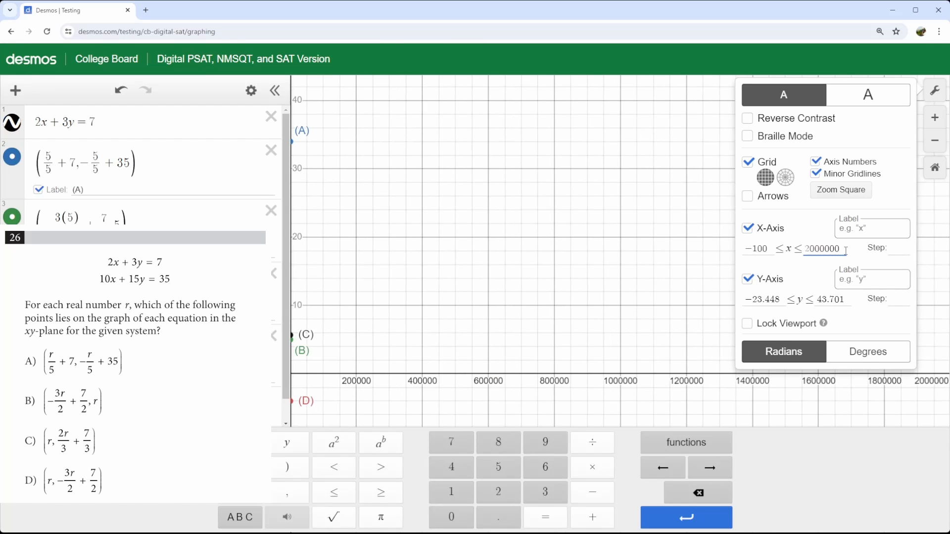
key("Left")
key("Left")
key("Left")
key("Left")
key("Left")
left_click(587, 291)
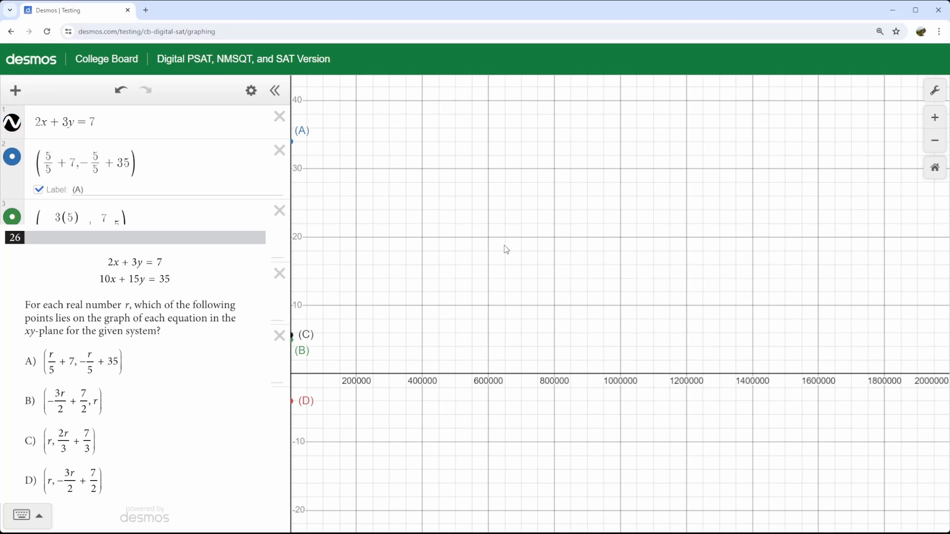
Reopen the graph settings, switch the angle mode to degrees and back to radians, and close them
left_click(935, 93)
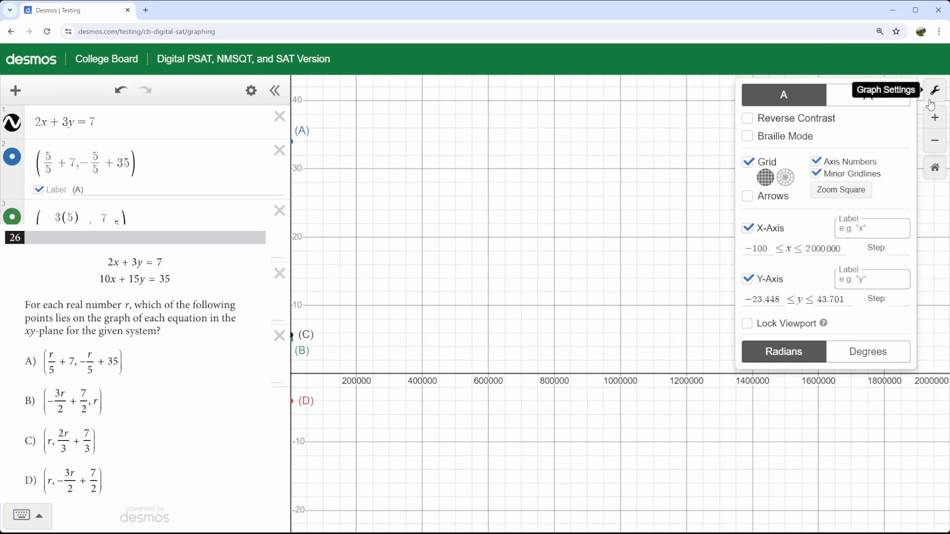
left_click(865, 351)
left_click(791, 361)
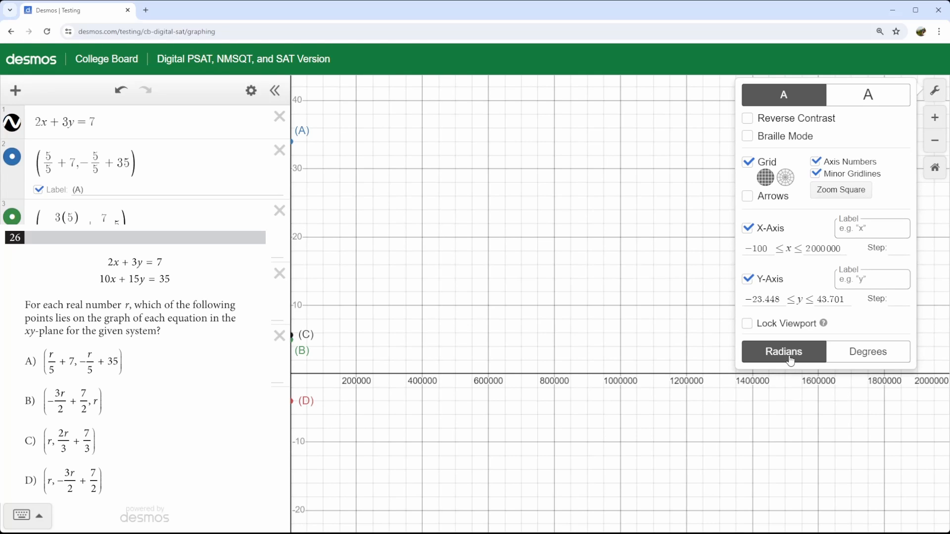
left_click(934, 91)
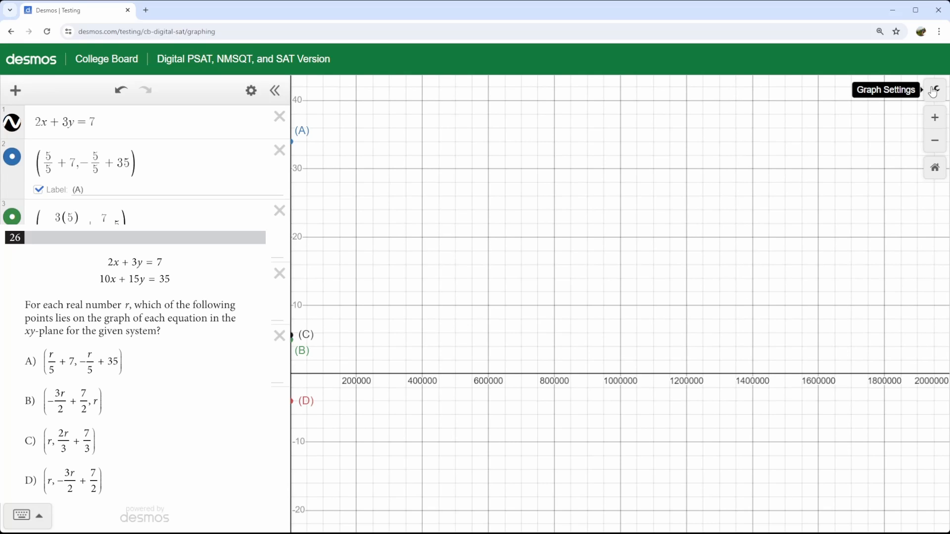
Restore the default graph view and widen it to show points (A) through (D) with the line
left_click(935, 170)
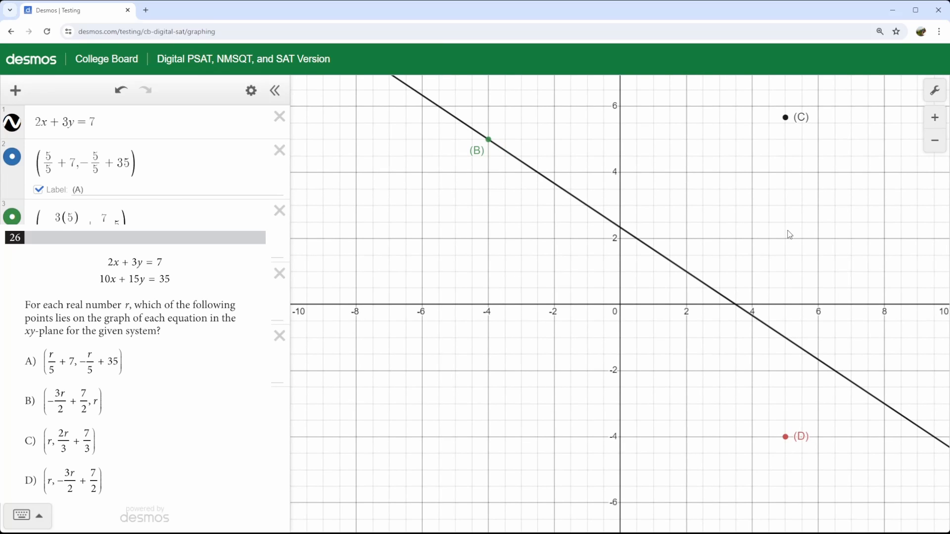
scroll(790, 234, "down", 5)
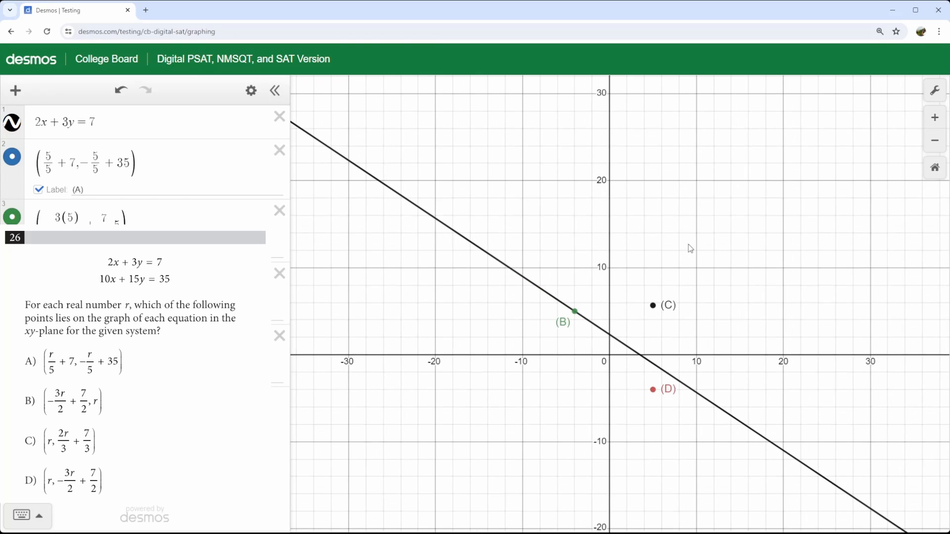
left_click_drag(691, 249, 703, 301)
scroll(703, 302, "down", 1)
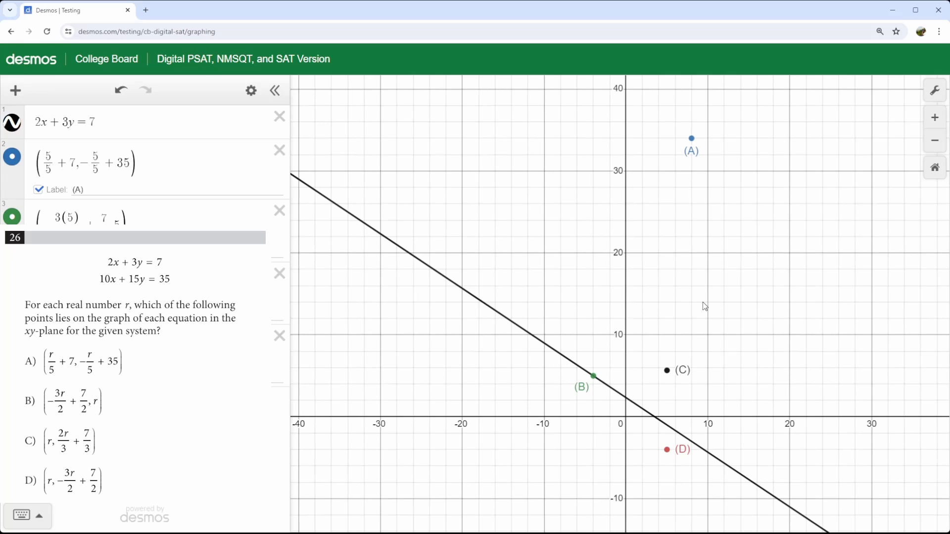